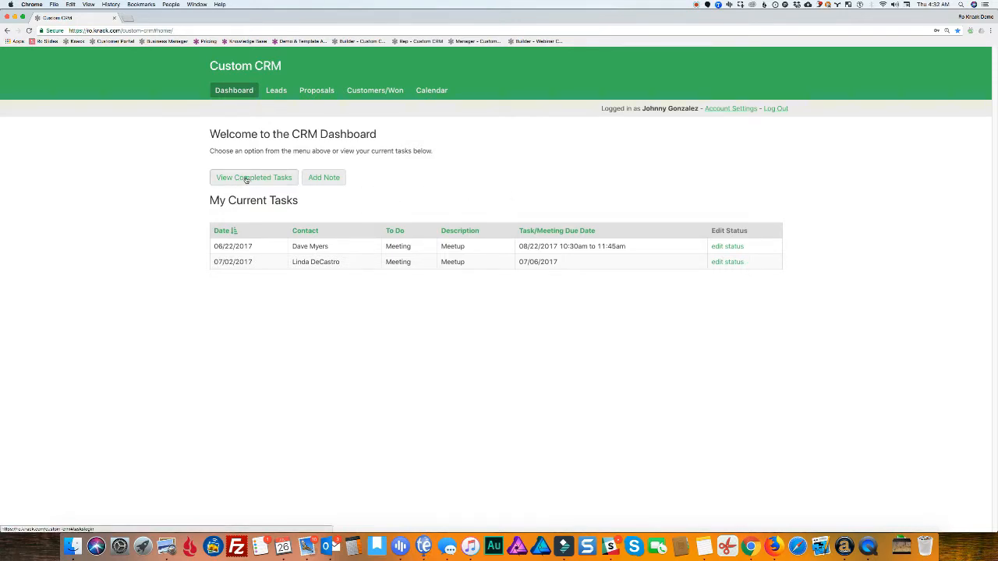
# Look over the completed-task archive and the Add Note form's to-do or meeting option, then return to the dashboard
pyautogui.click(246, 180)
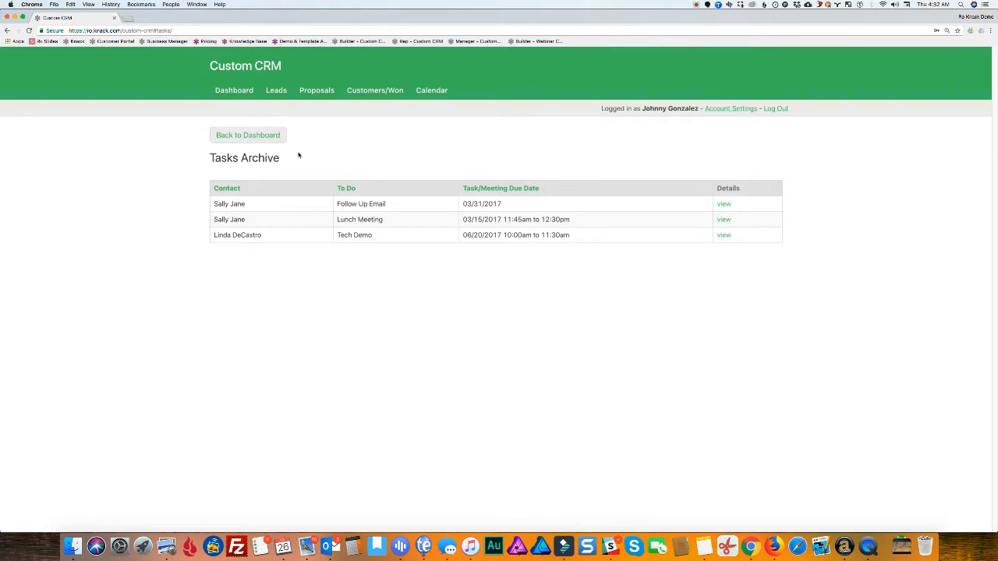
pyautogui.click(233, 134)
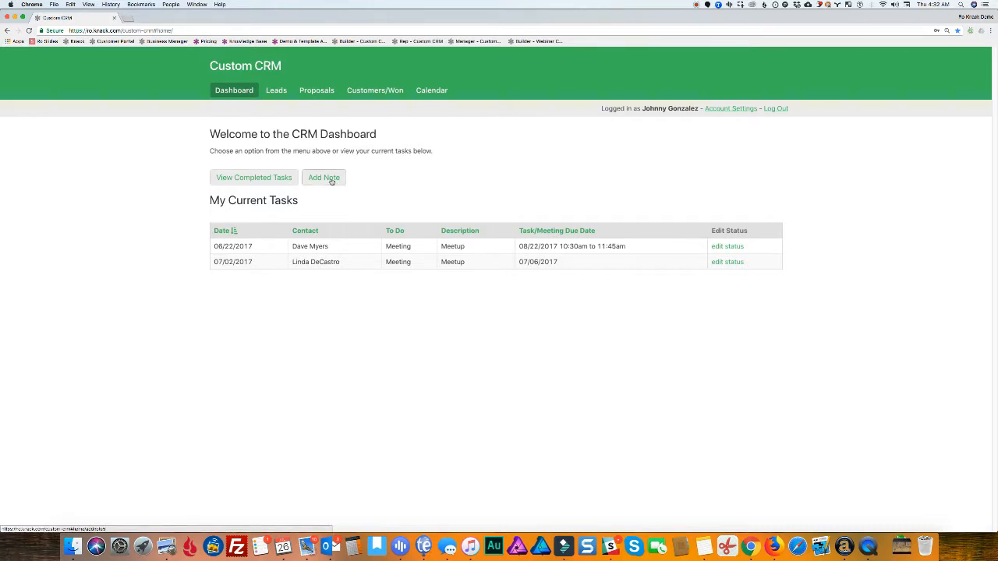
pyautogui.click(331, 180)
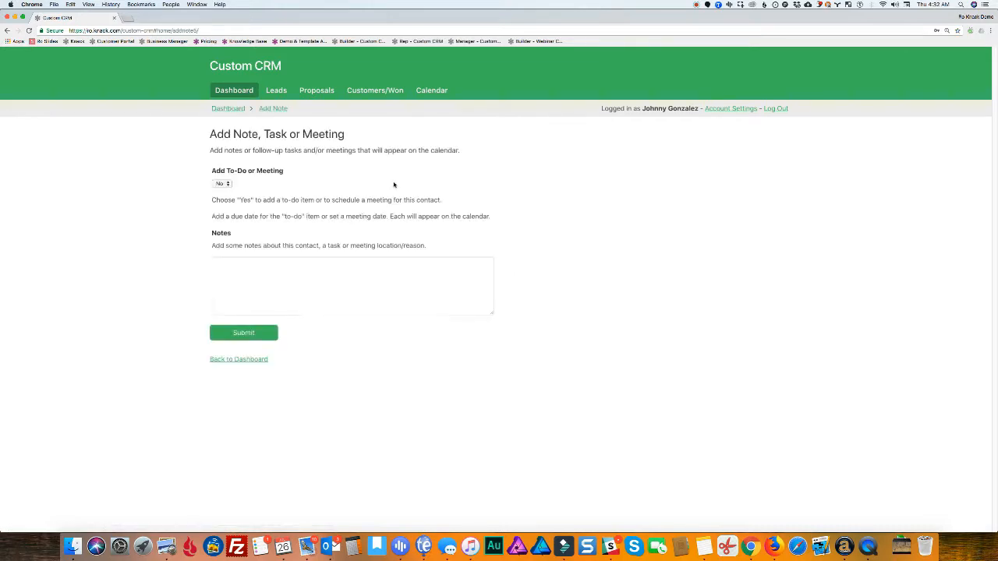
pyautogui.click(228, 183)
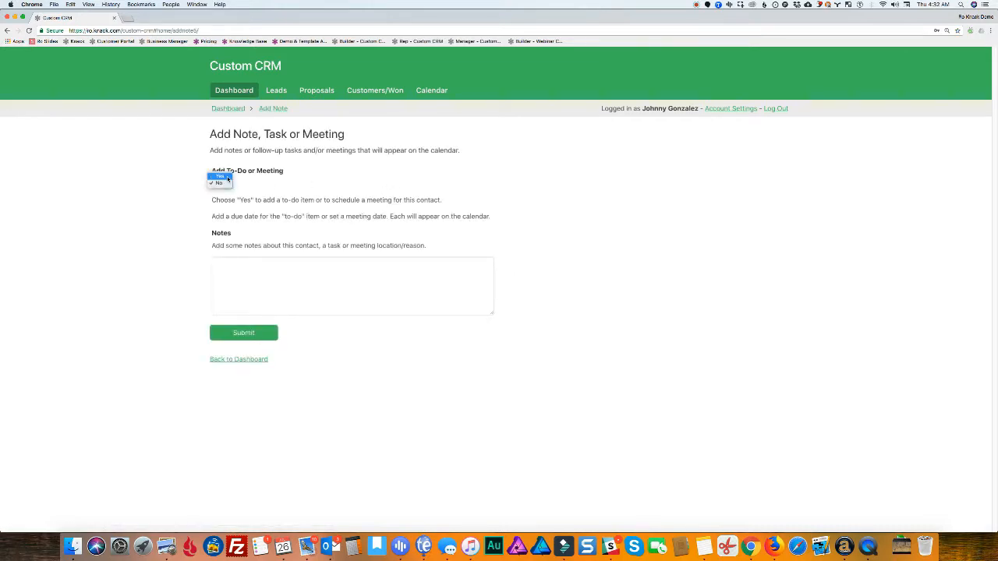
pyautogui.click(225, 174)
pyautogui.scroll(-3, 286, 177)
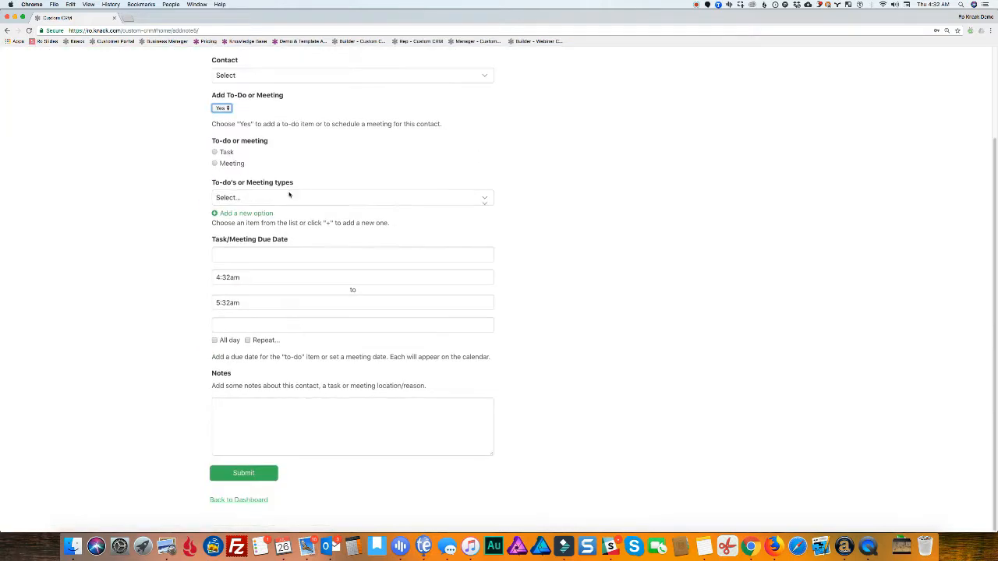
pyautogui.click(251, 498)
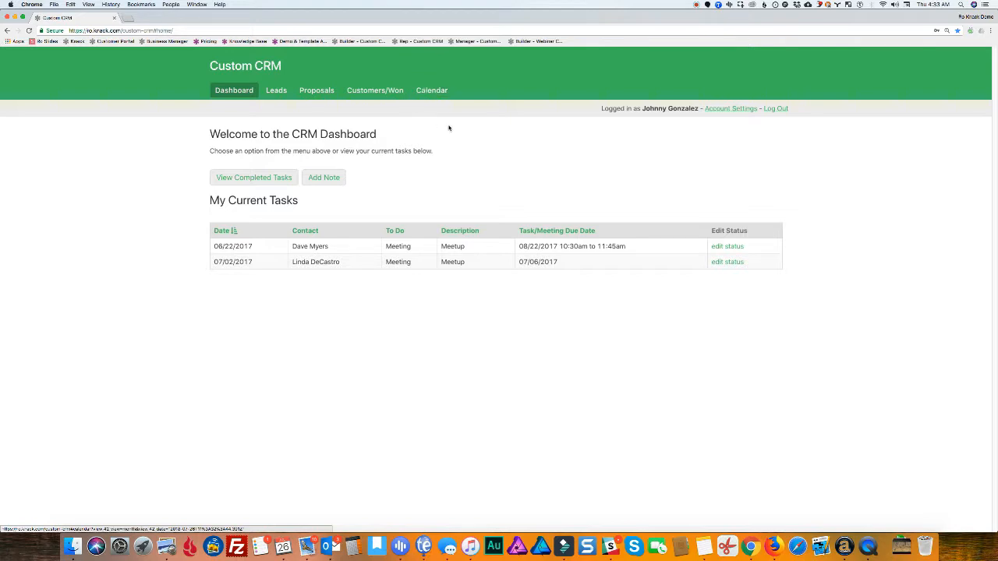
# Browse the Leads list, the Add New Lead form and Facetech's contact details
pyautogui.click(277, 91)
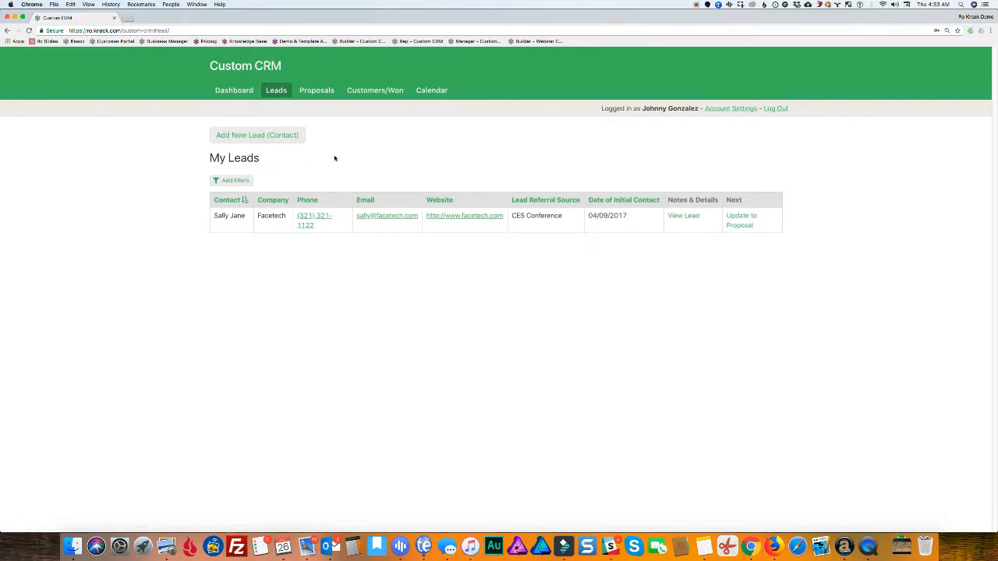
pyautogui.click(252, 136)
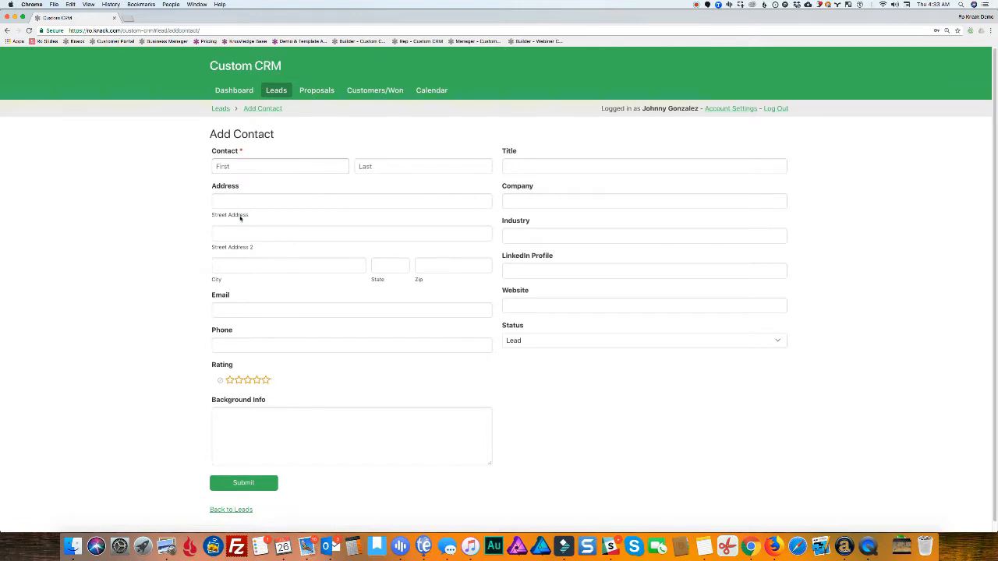
pyautogui.click(245, 509)
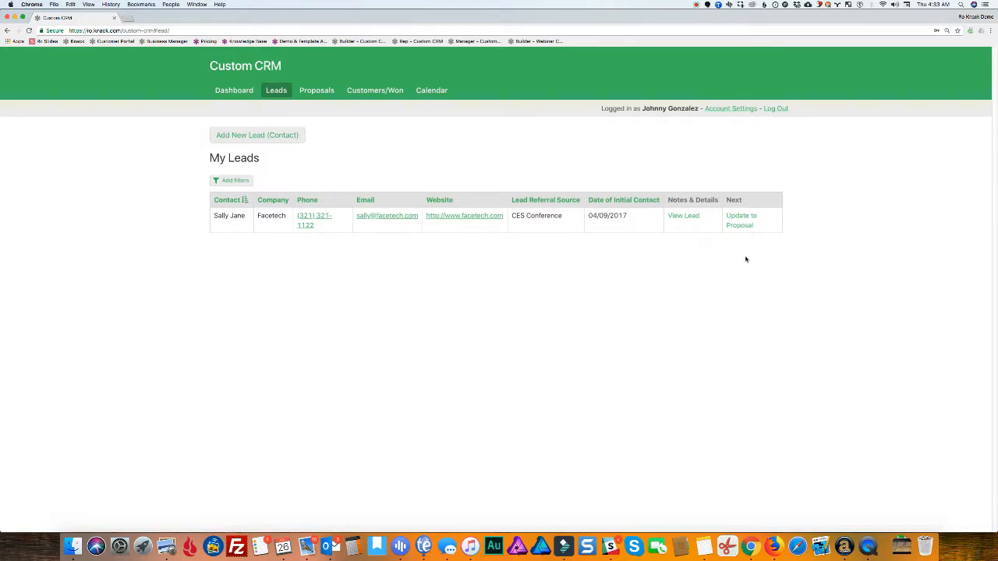
pyautogui.click(685, 218)
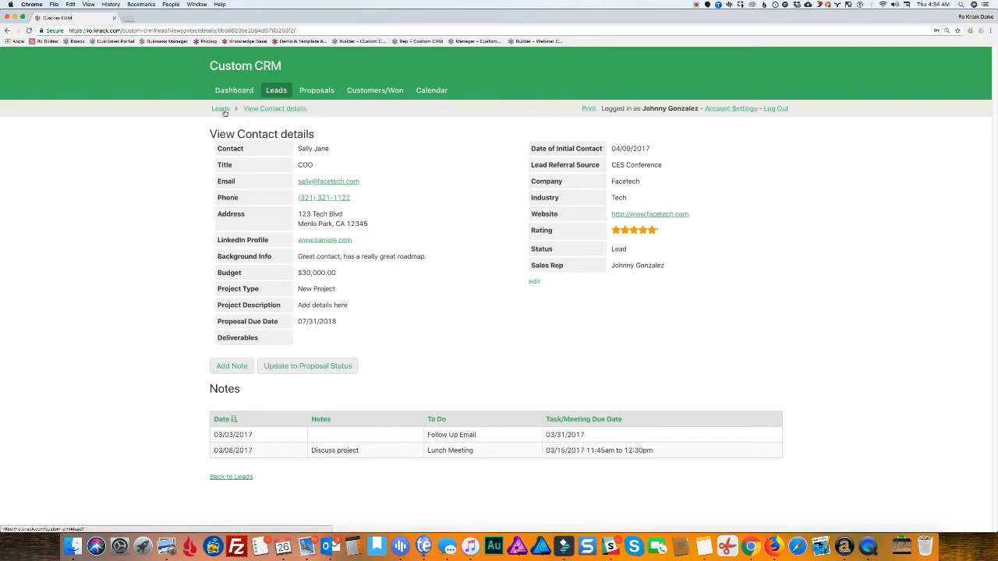
pyautogui.click(234, 477)
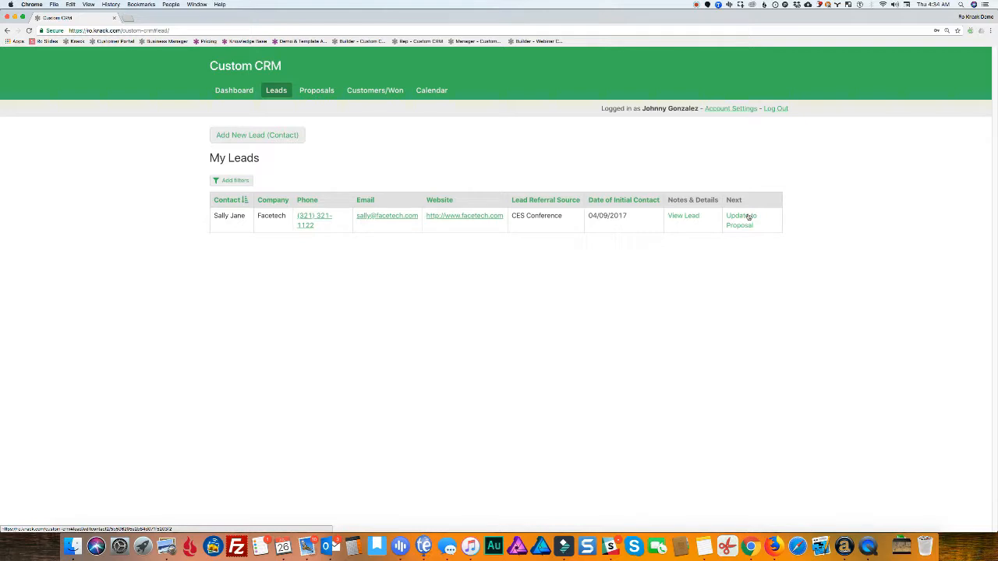
# Preview the Update to Proposal form's fields, then reopen Facetech's View Contact details page
pyautogui.click(747, 217)
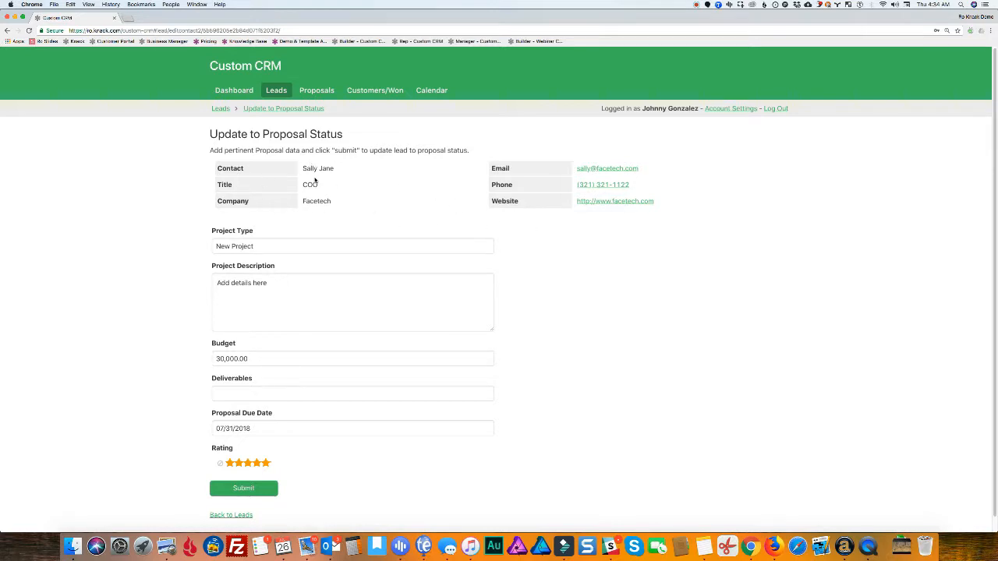
pyautogui.click(253, 247)
pyautogui.click(250, 361)
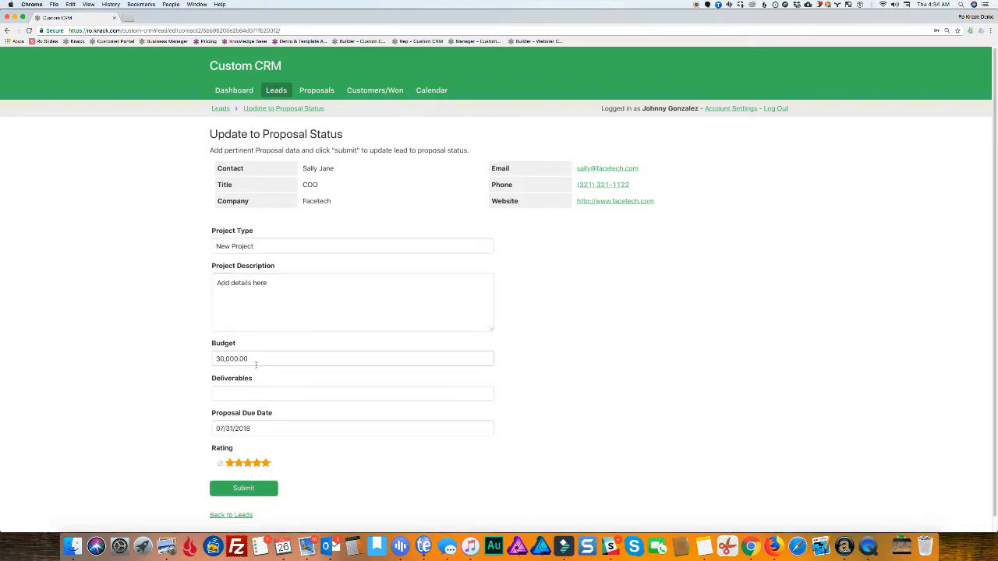
pyautogui.click(253, 307)
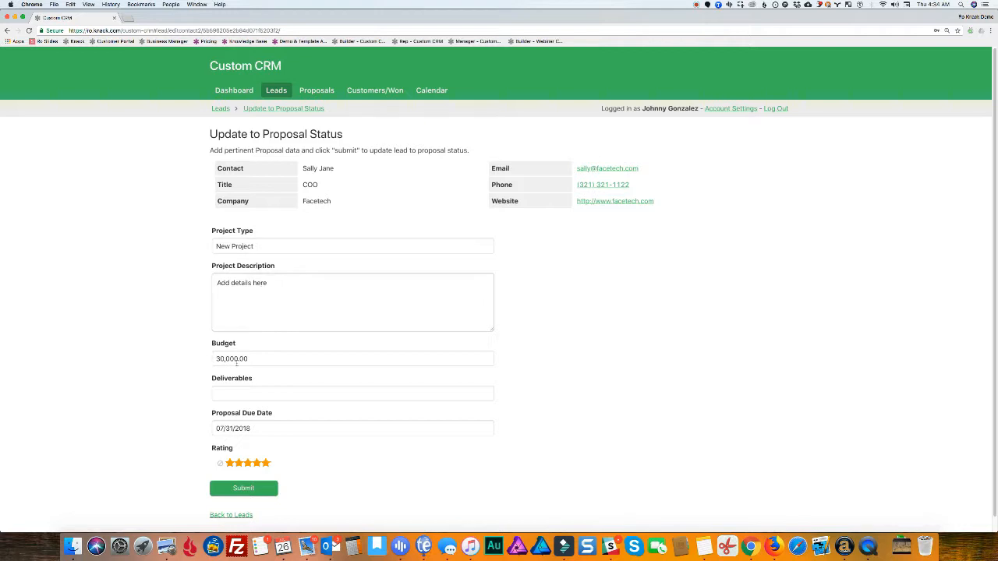
pyautogui.click(234, 515)
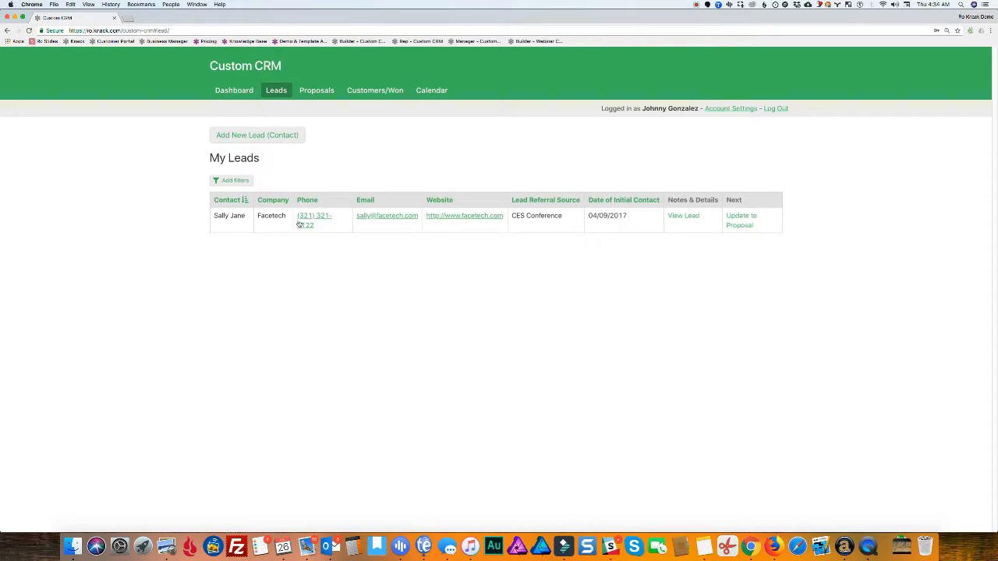
pyautogui.click(684, 216)
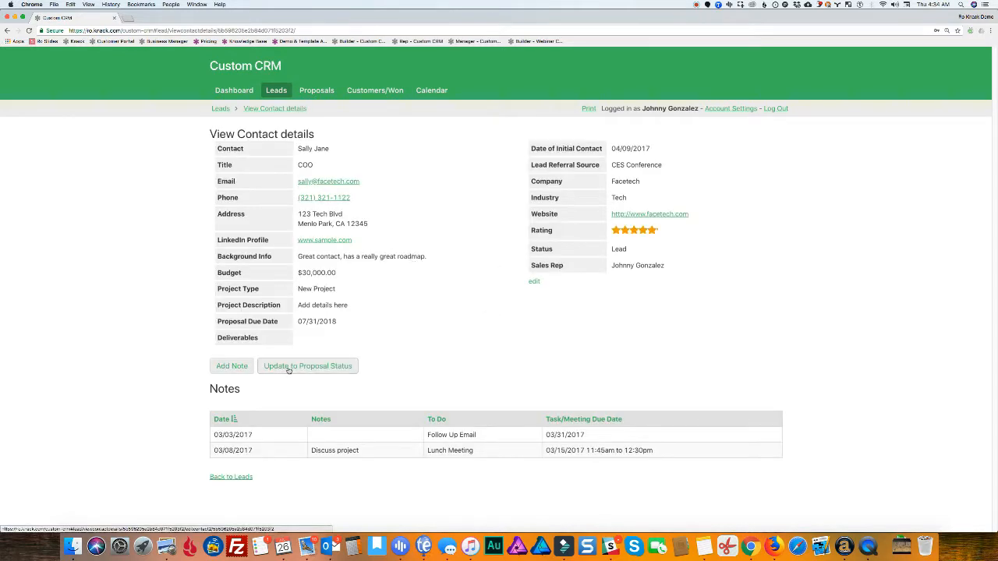
# Move Facetech to Proposal with project type 'Acme Project' and description 'Big project in NYC'
pyautogui.click(289, 368)
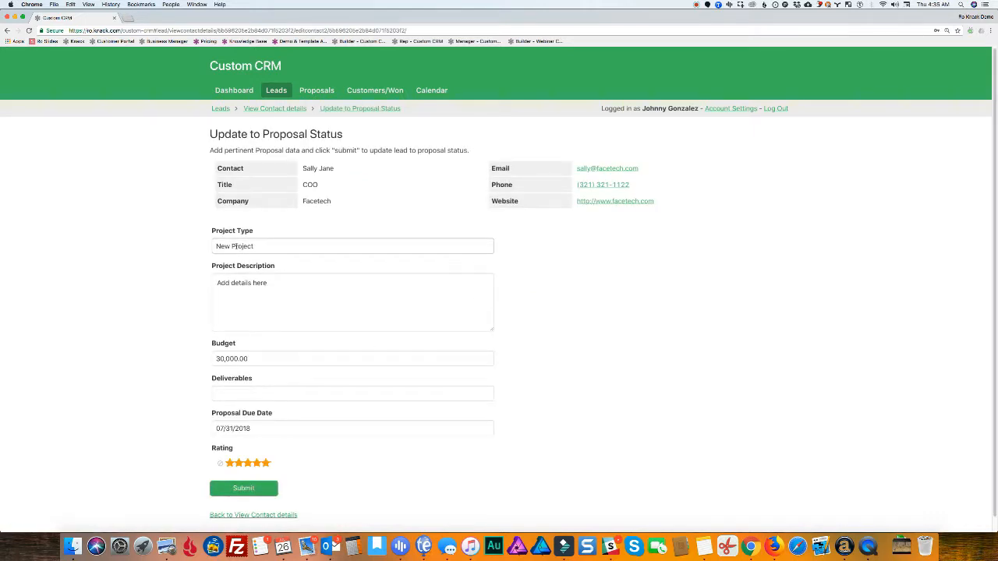
pyautogui.moveTo(215, 246); pyautogui.dragTo(276, 250)
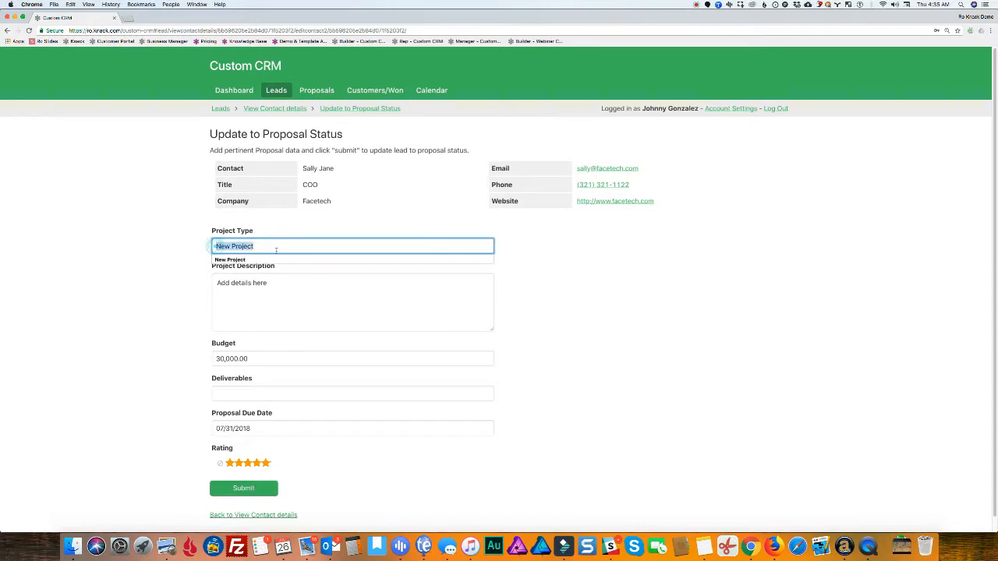
pyautogui.write('Ac')
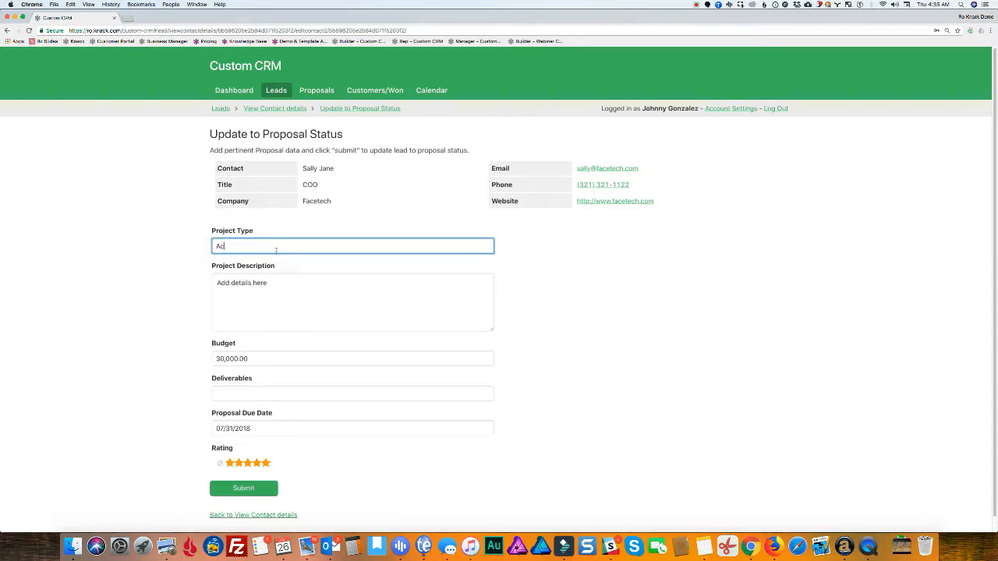
pyautogui.write('me Project')
pyautogui.press('Tab')
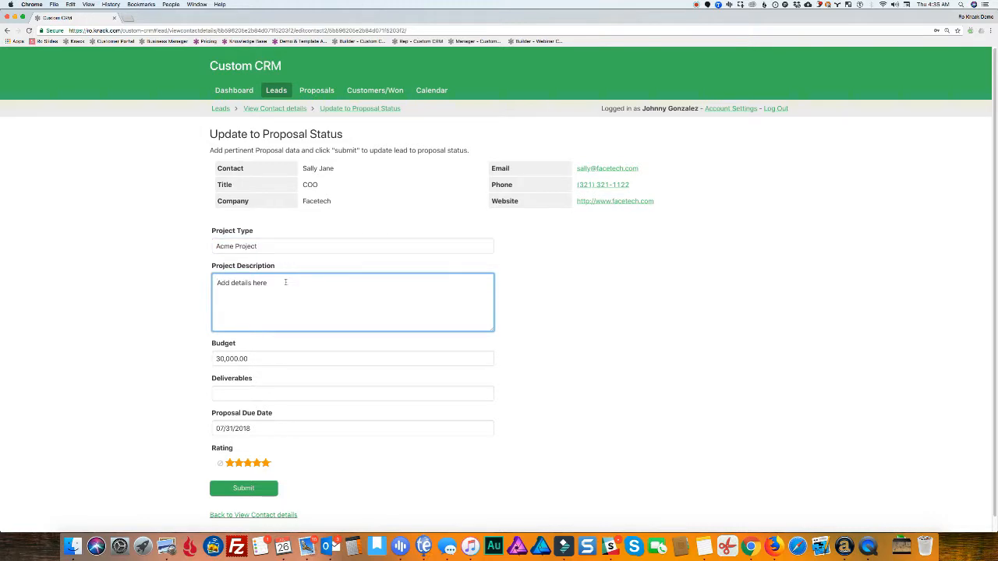
pyautogui.moveTo(275, 283); pyautogui.dragTo(218, 284)
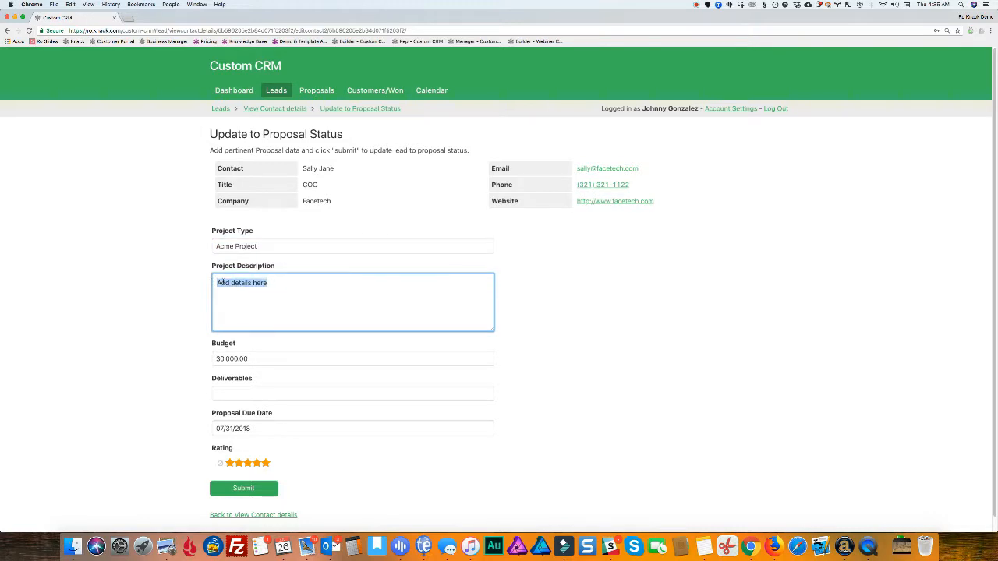
pyautogui.write('Big project in NYC!')
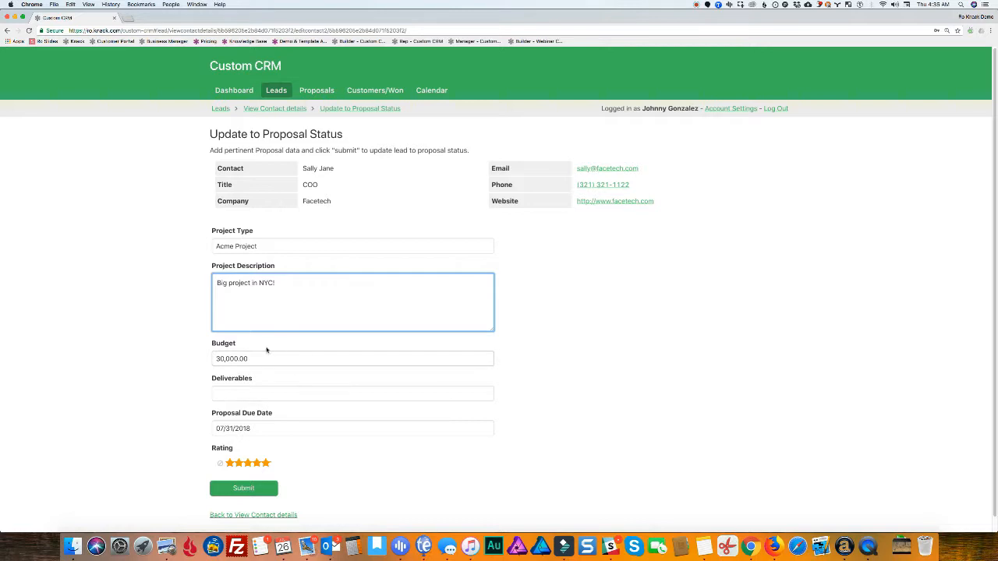
pyautogui.scroll(-1, 265, 352)
pyautogui.scroll(-1, 265, 352)
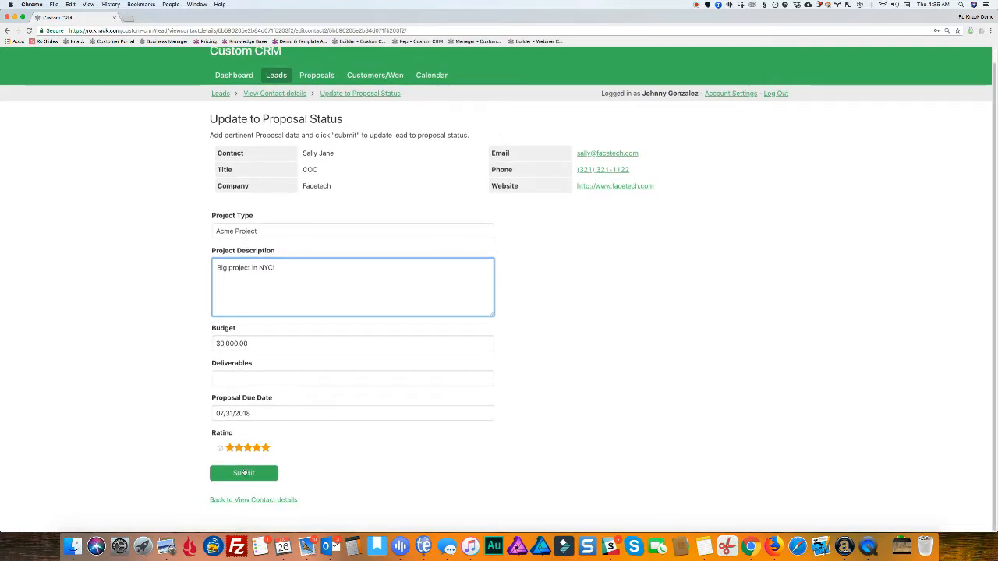
pyautogui.click(244, 474)
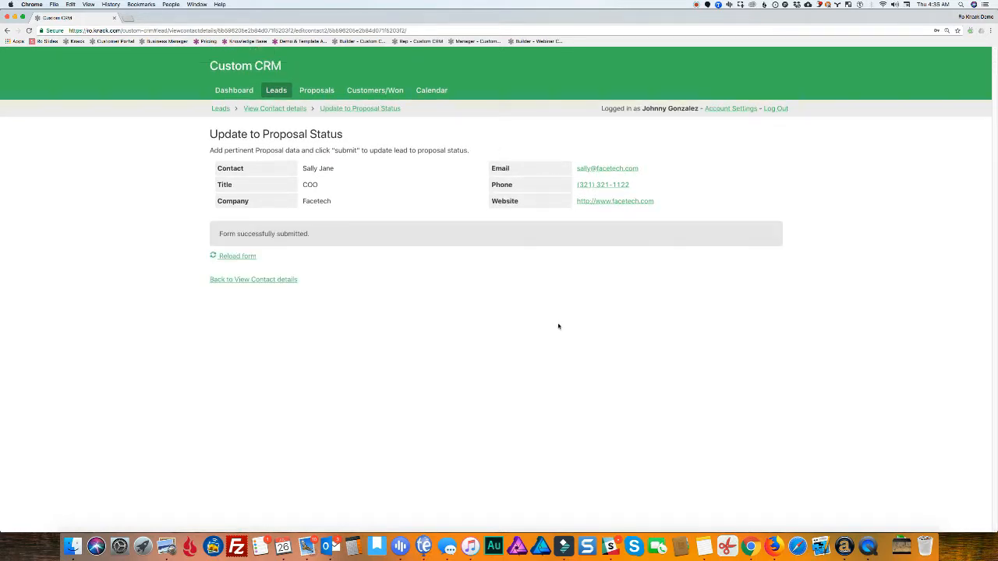
pyautogui.click(274, 279)
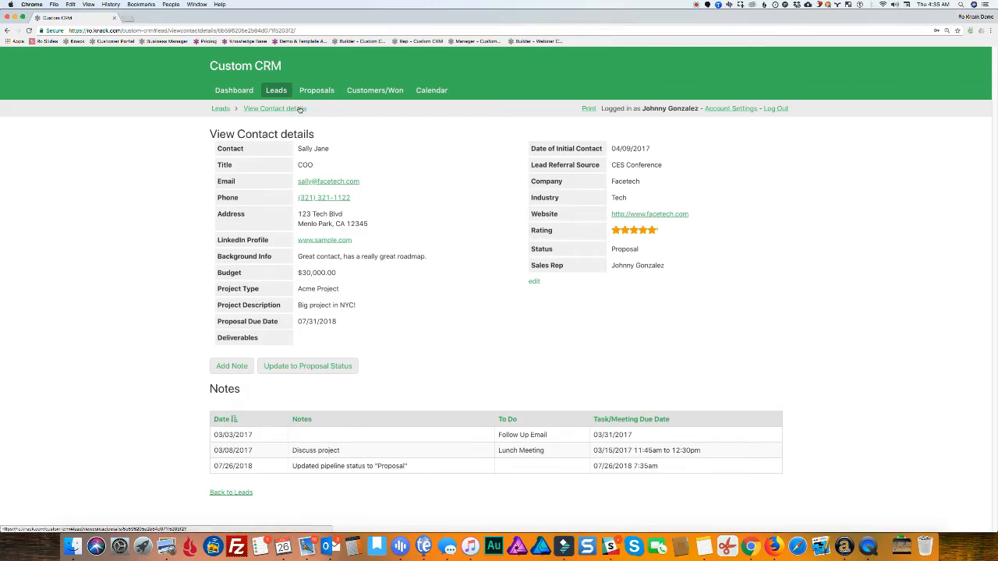
# Confirm the Leads list is empty, then open Facetech's details from the three-contact Proposal Stage list
pyautogui.click(279, 91)
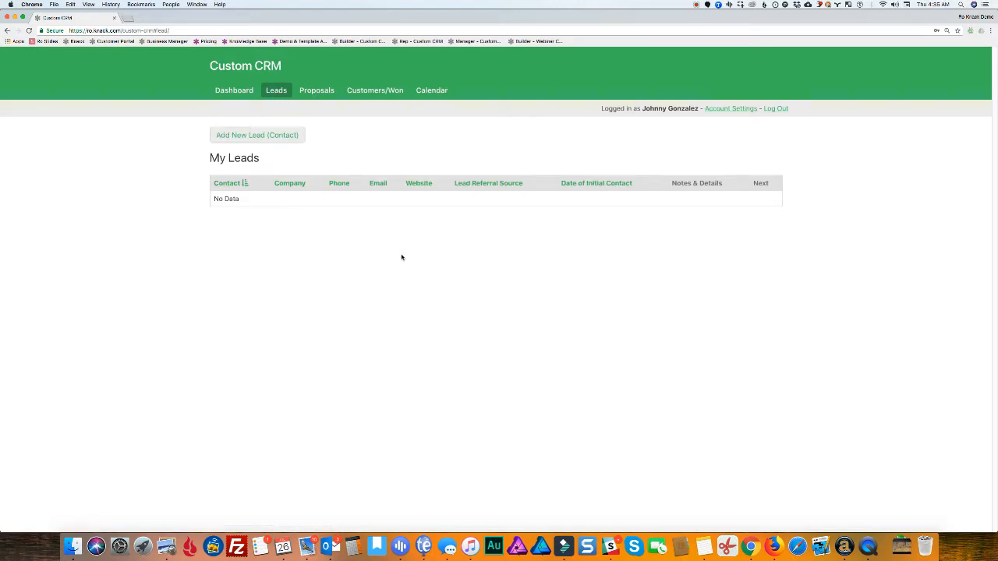
pyautogui.click(318, 92)
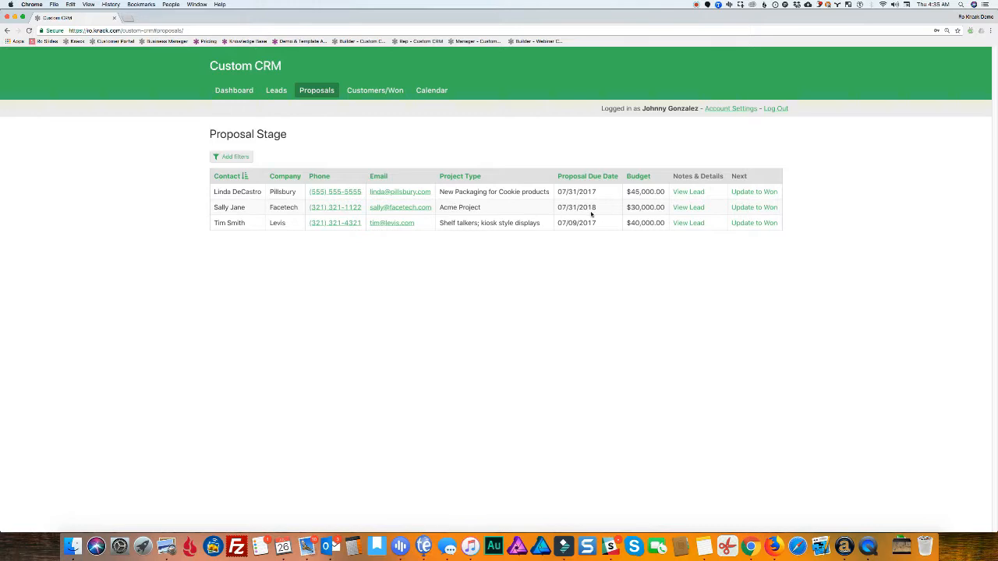
pyautogui.click(686, 208)
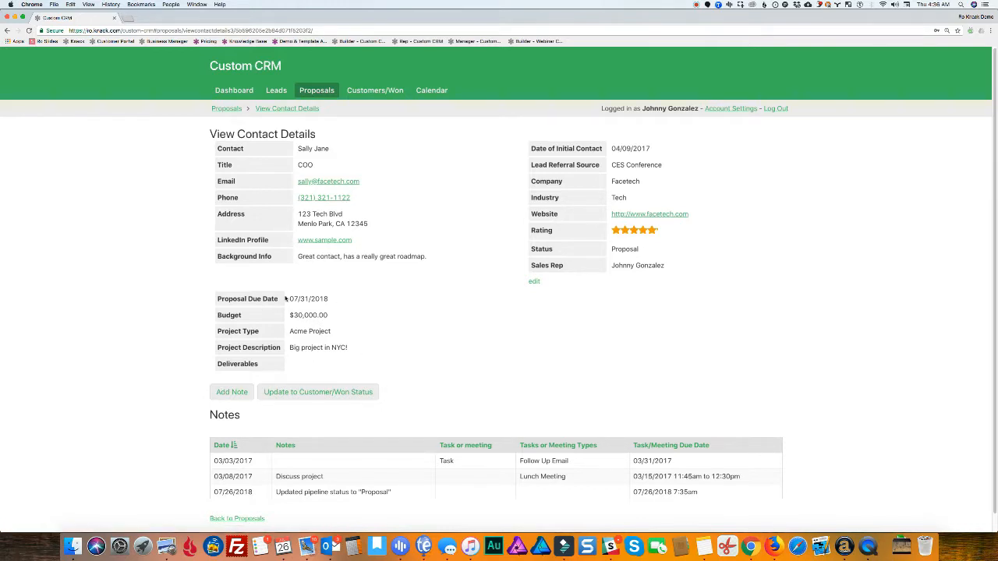
pyautogui.scroll(-1, 359, 285)
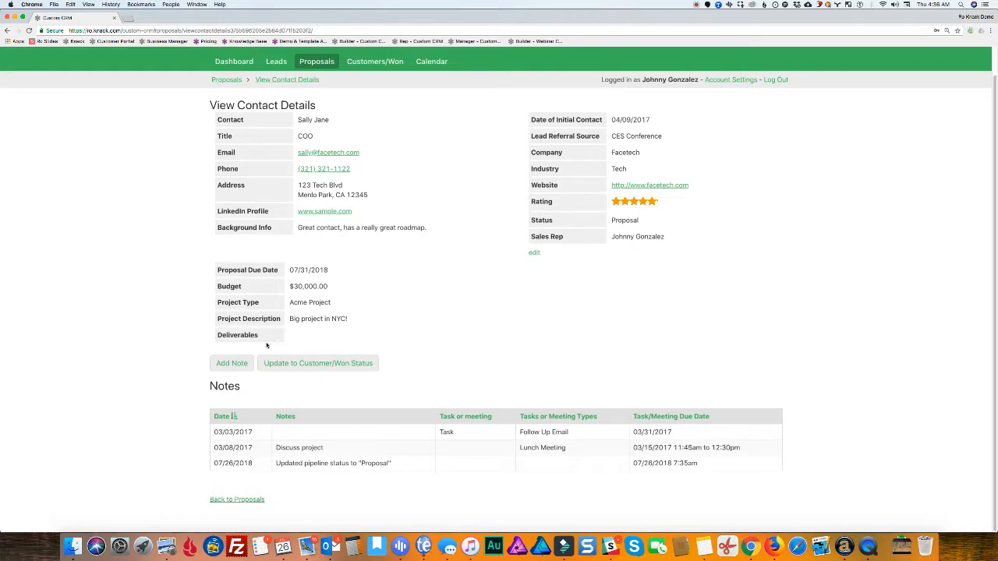
# Mark Facetech as Customer/Won, leaving only Pillsbury and Levis in the Proposal Stage list
pyautogui.click(336, 365)
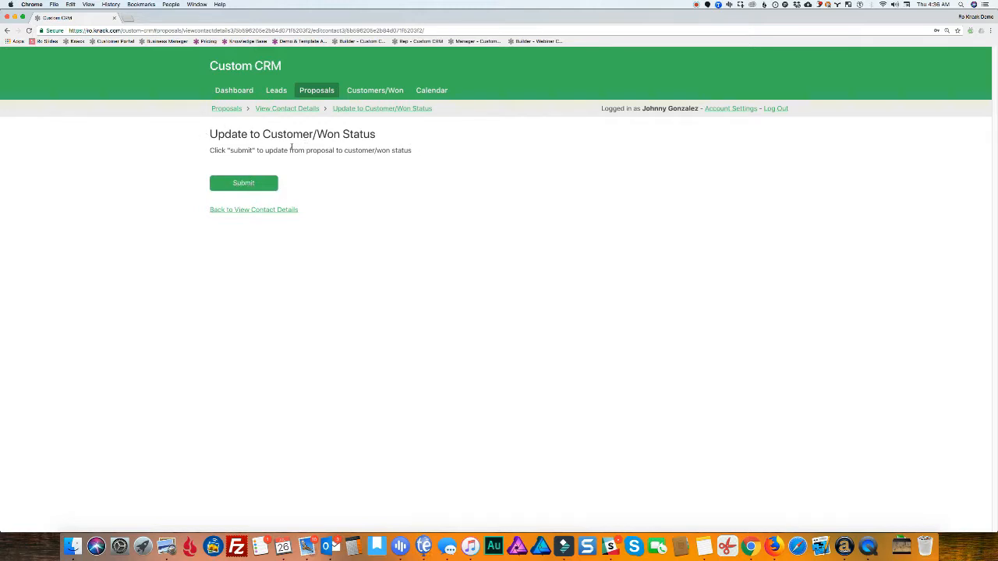
pyautogui.click(246, 182)
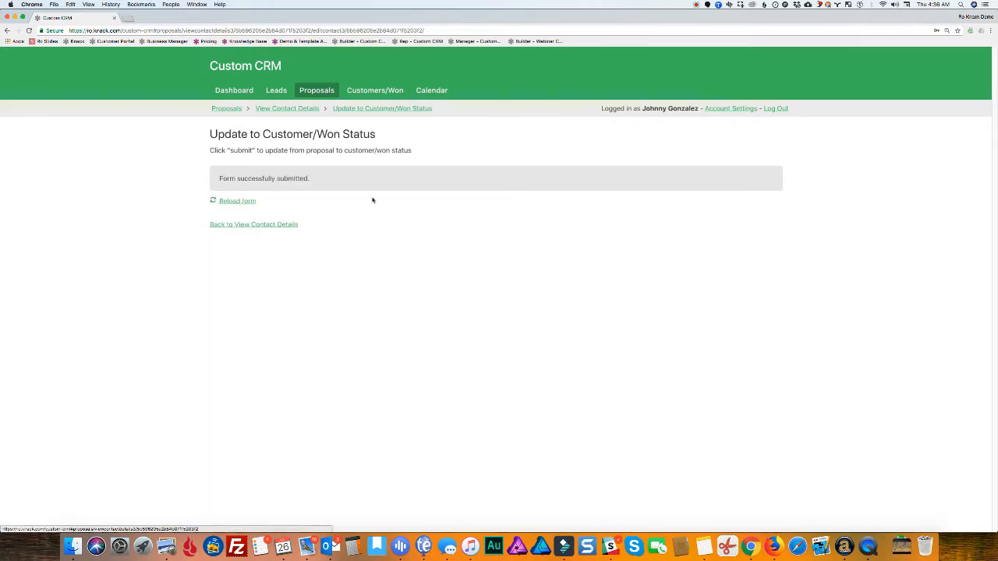
pyautogui.click(257, 226)
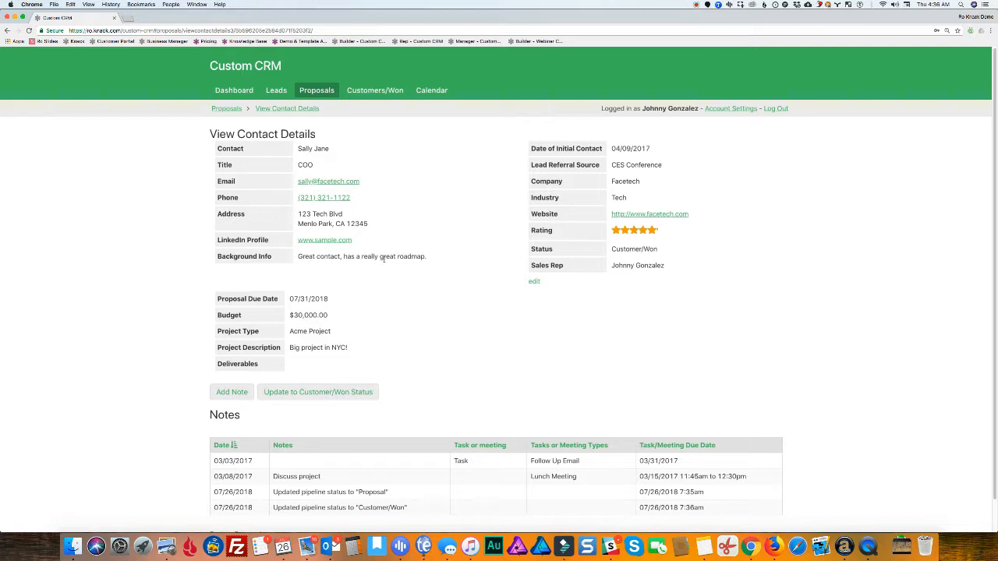
pyautogui.click(317, 93)
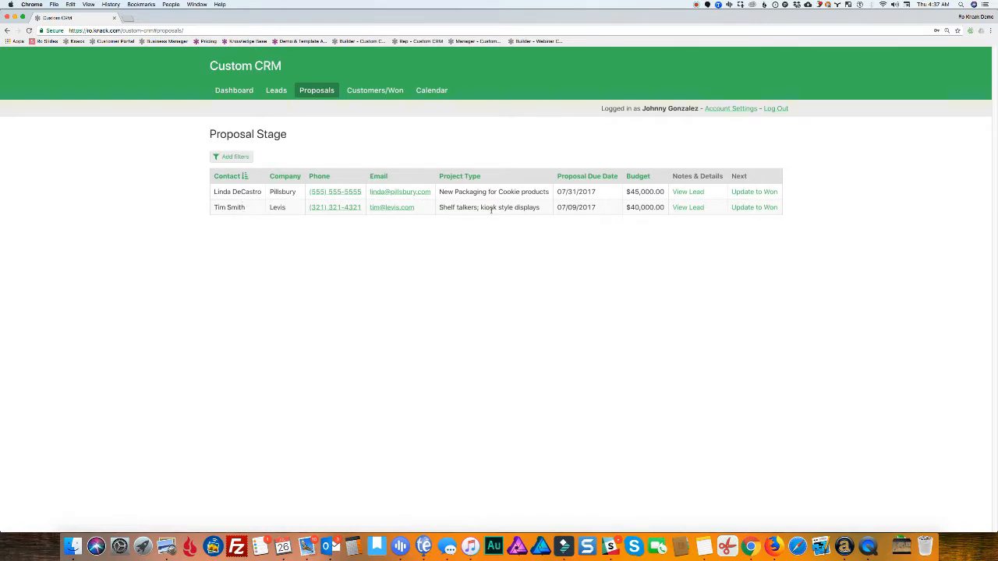
# View Facetech's customer details, then check Leads and Proposals before returning to Customers/Won
pyautogui.click(377, 92)
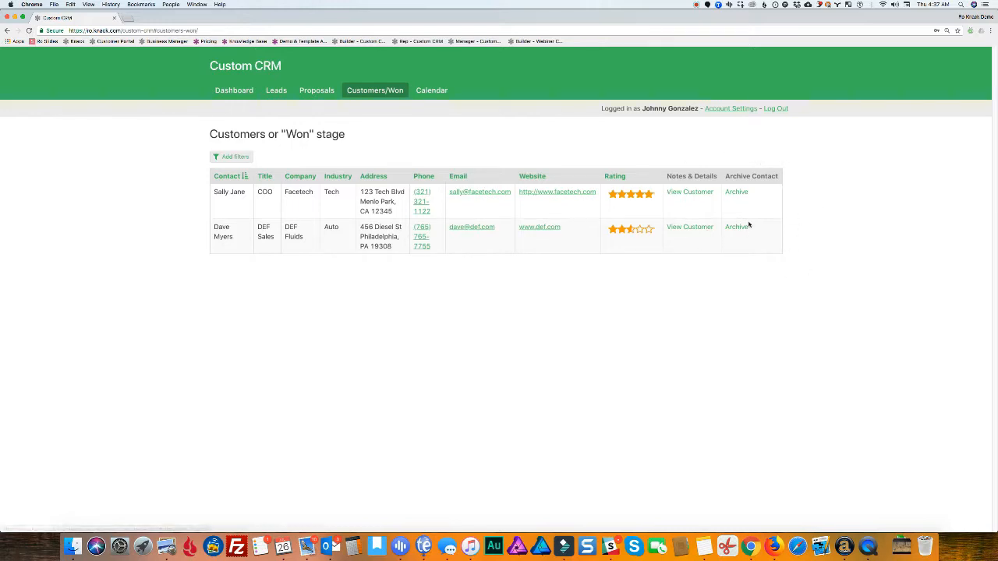
pyautogui.click(691, 193)
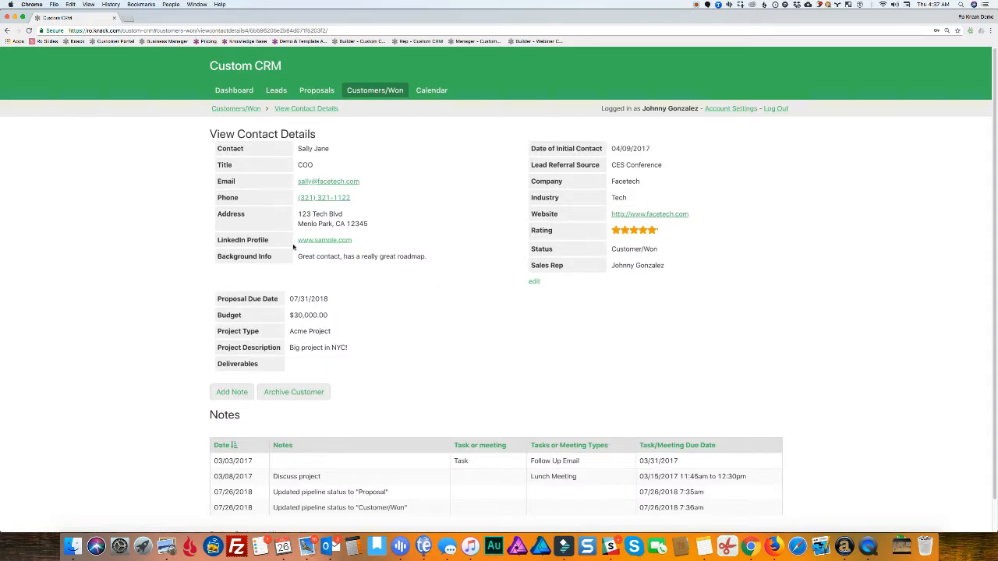
pyautogui.scroll(-1, 294, 247)
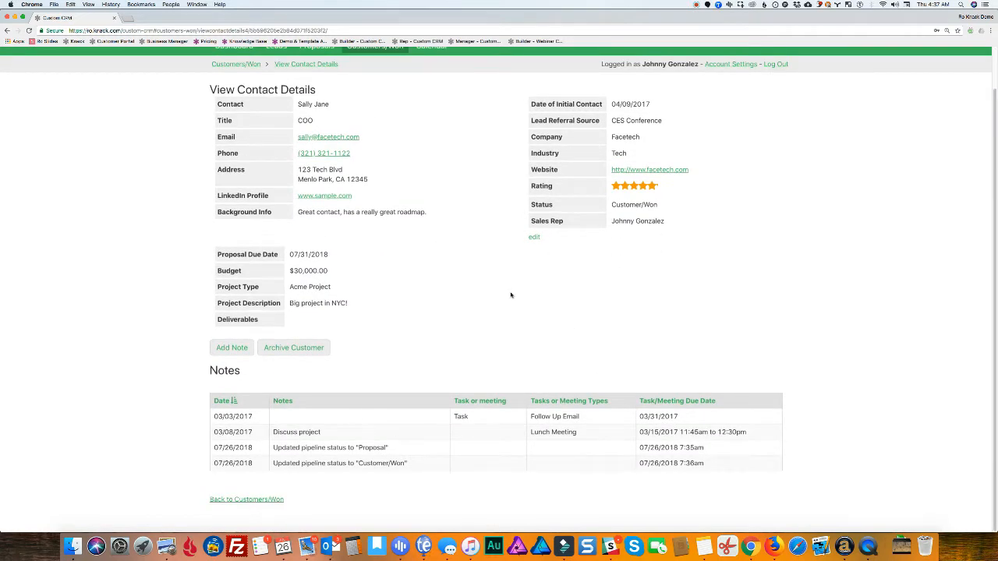
pyautogui.scroll(1, 512, 288)
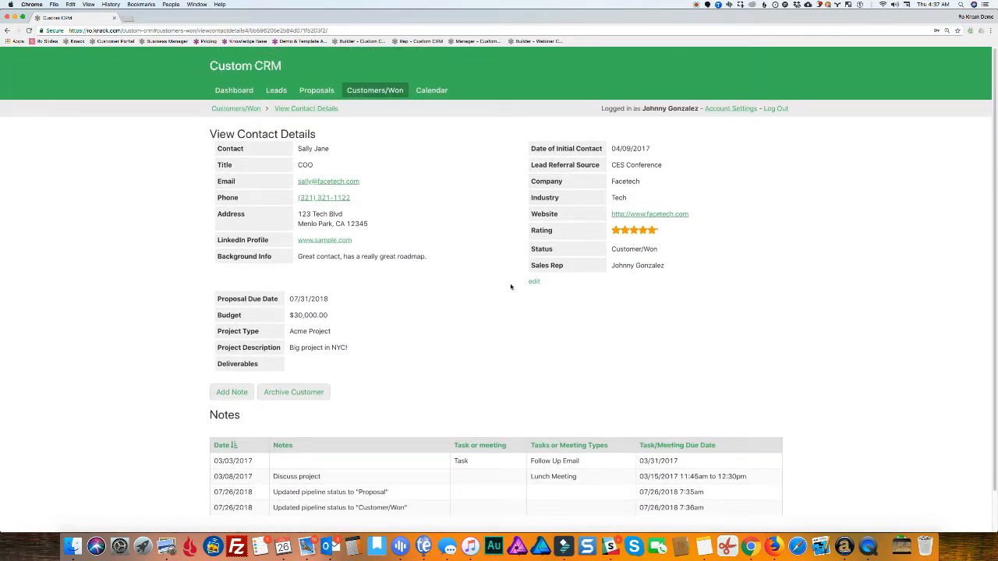
pyautogui.click(275, 92)
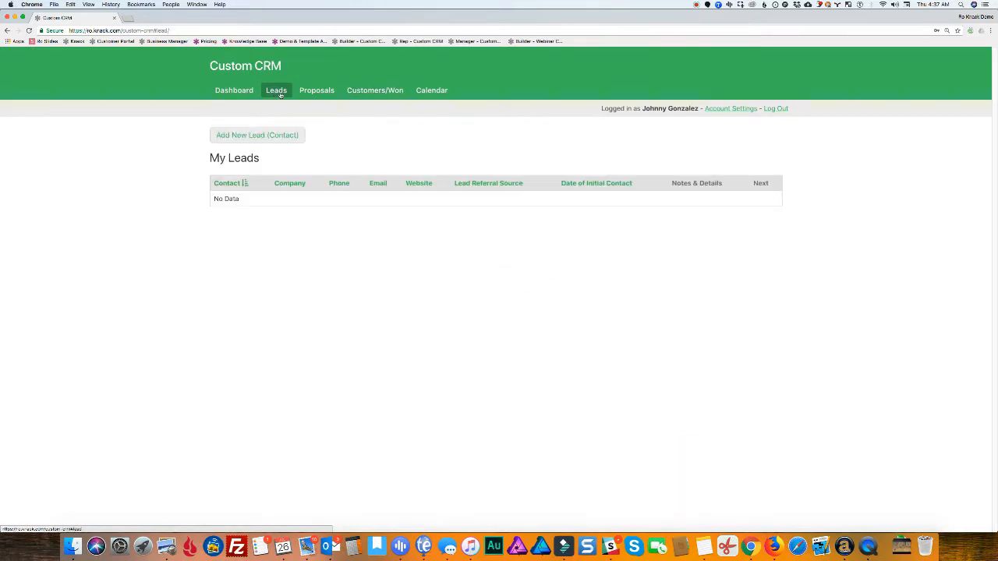
pyautogui.click(306, 94)
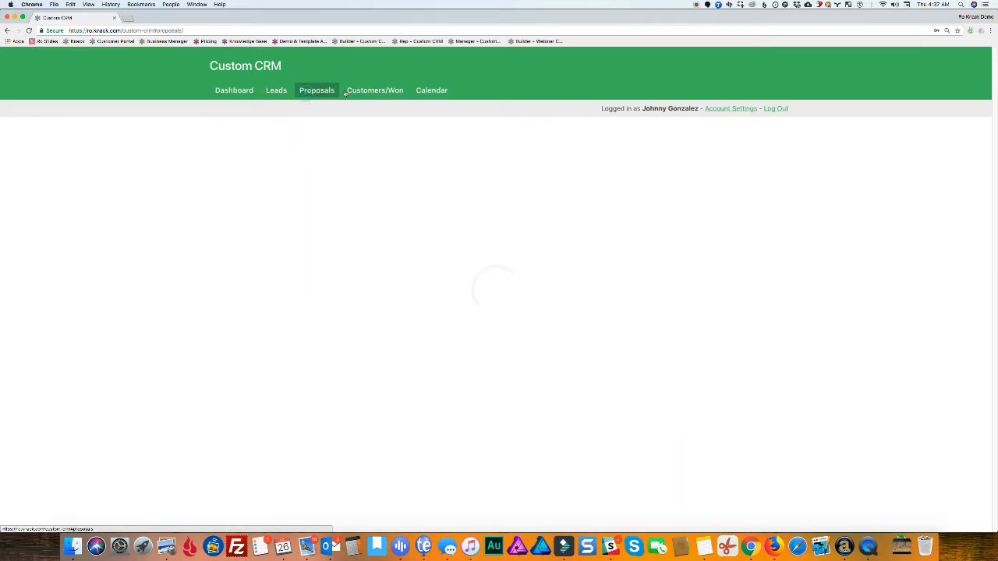
pyautogui.click(394, 90)
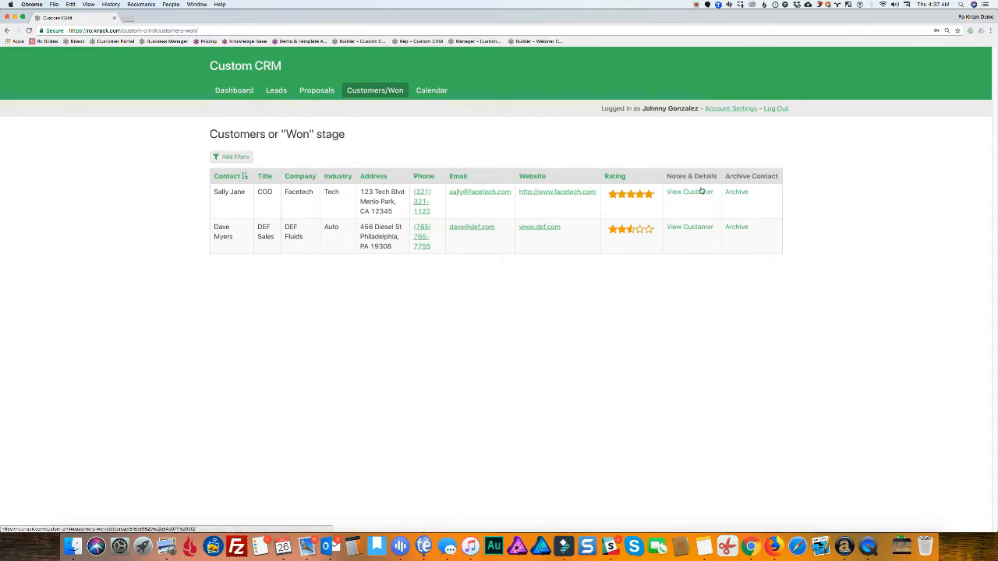
# Scroll through the July 2018 calendar showing the Tech Demo on the 9th and Meetup on the 23rd
pyautogui.click(434, 92)
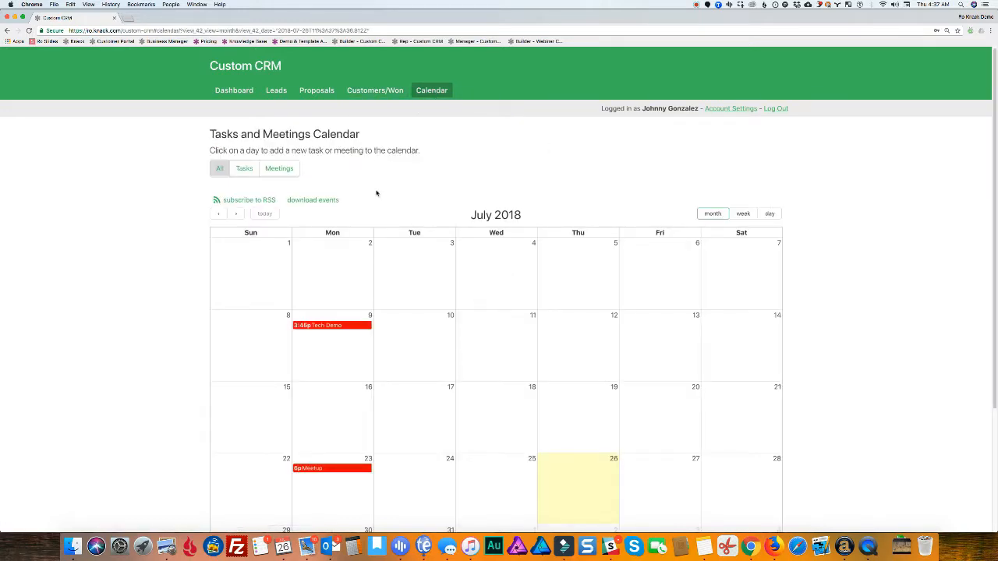
pyautogui.scroll(-2, 374, 196)
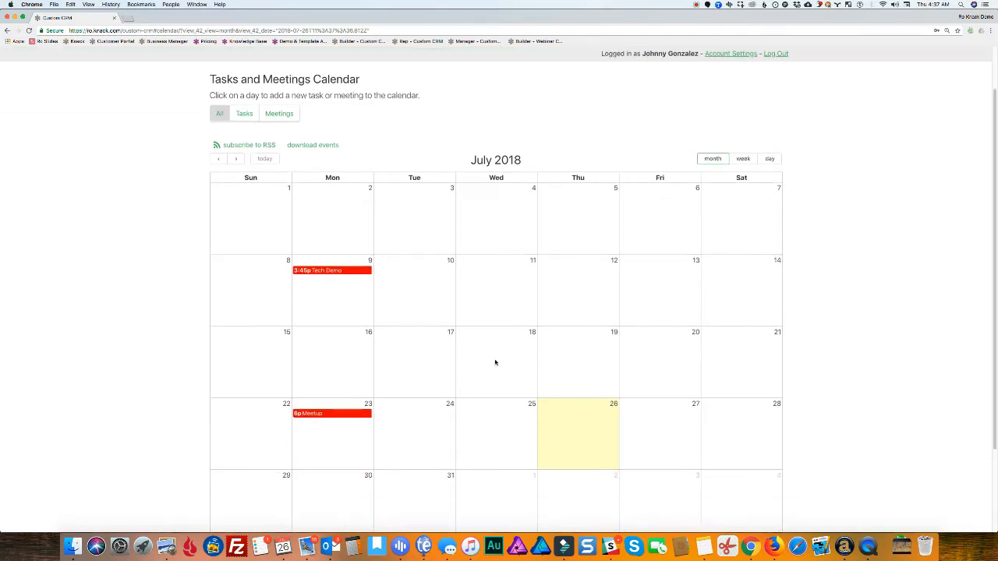
pyautogui.scroll(-1, 375, 202)
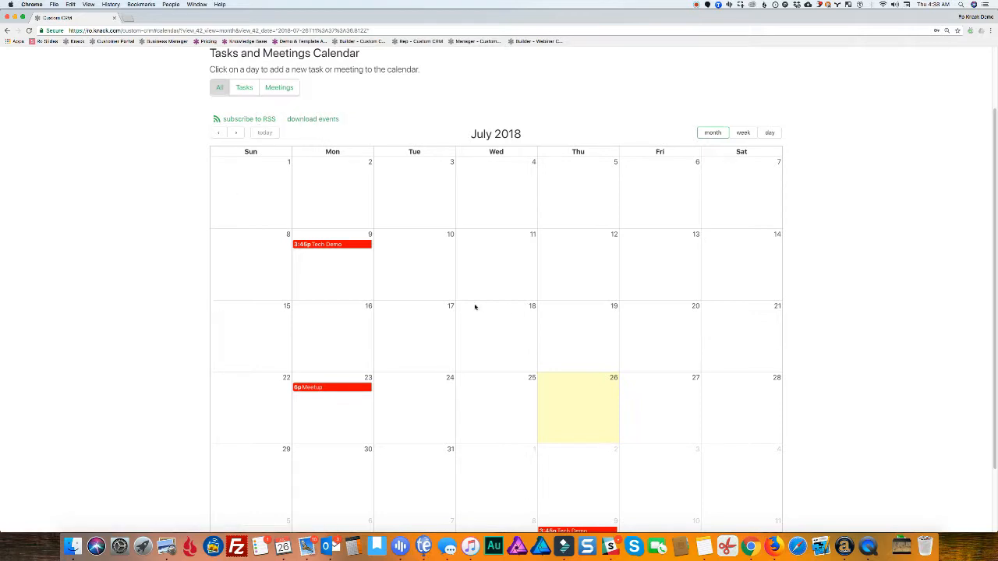
pyautogui.scroll(-3, 468, 311)
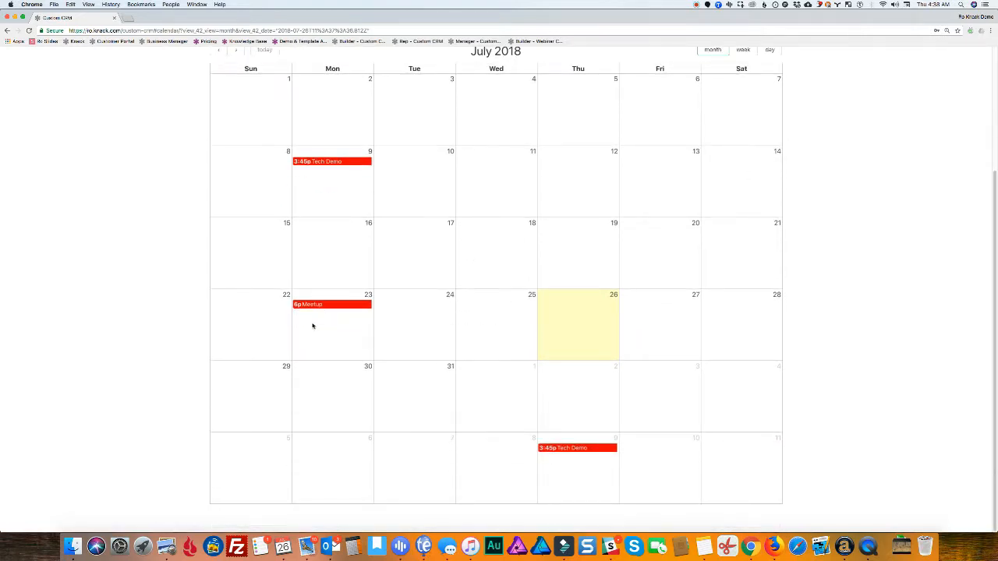
pyautogui.scroll(4, 356, 346)
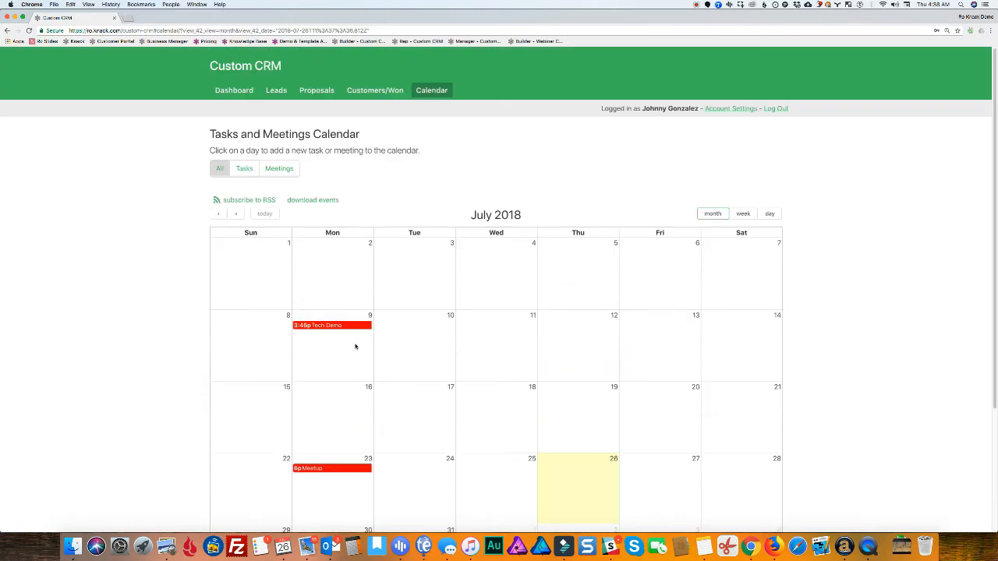
# Start a dashboard note with Add To-Do or Meeting set to Yes, then abandon it unsaved
pyautogui.click(241, 91)
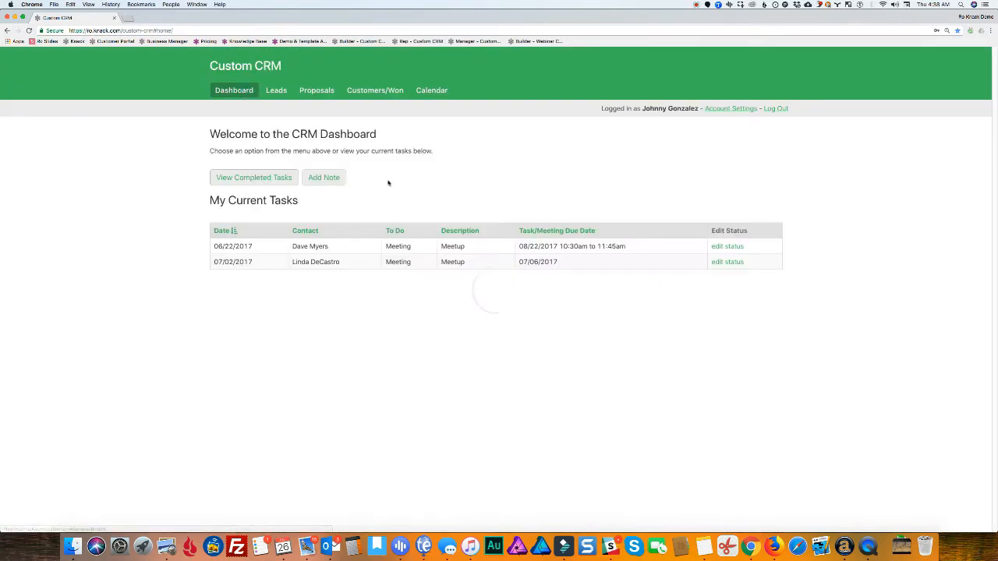
pyautogui.click(324, 179)
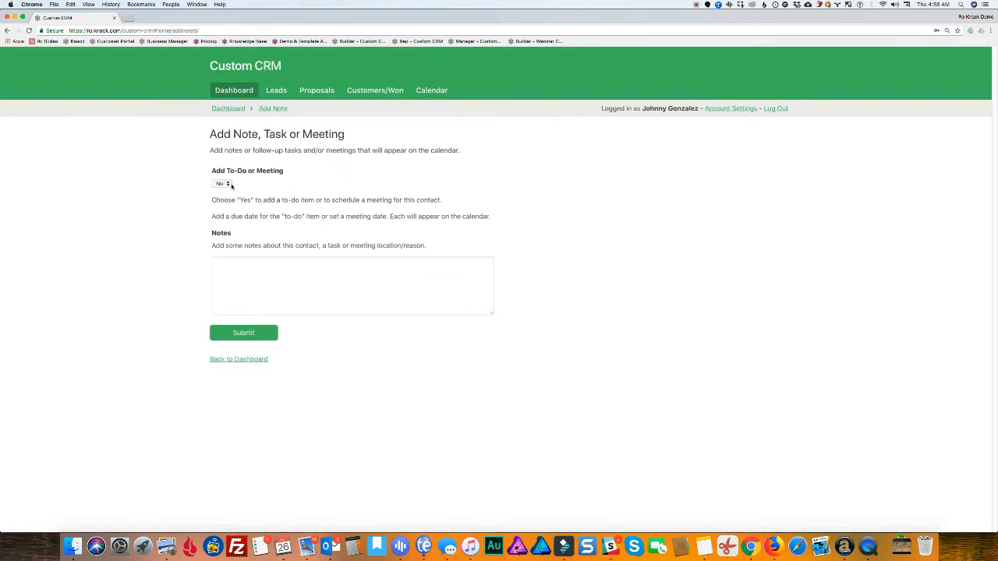
pyautogui.click(222, 185)
pyautogui.click(223, 177)
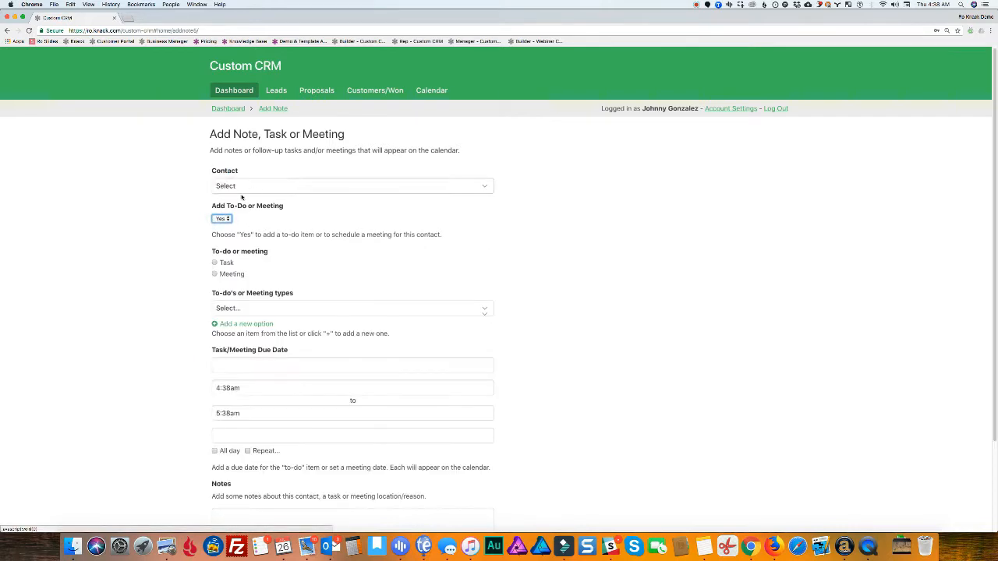
pyautogui.scroll(-3, 280, 213)
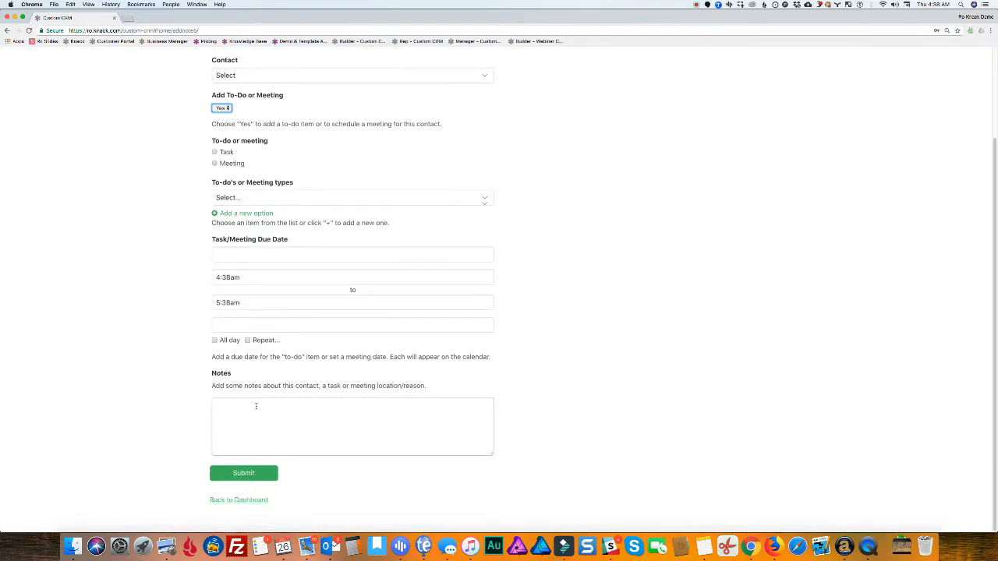
pyautogui.click(238, 500)
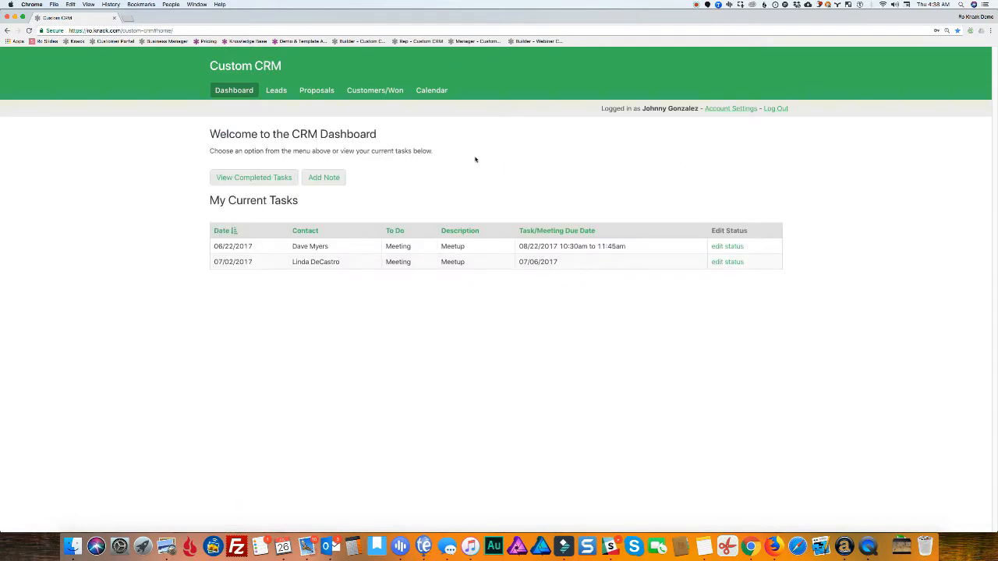
# Log in to the Sales Manager portal with the manager's e-mail and password
pyautogui.click(472, 41)
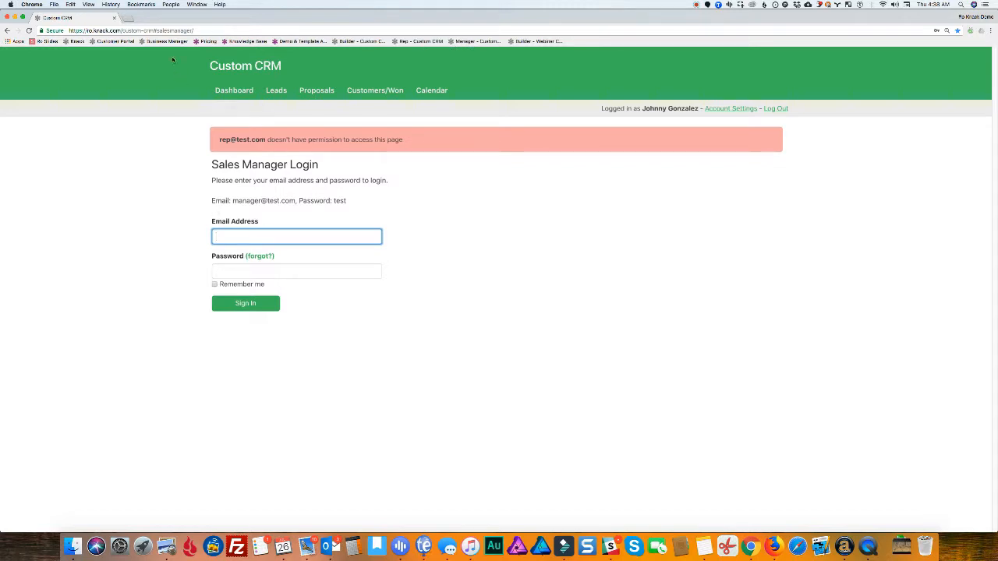
pyautogui.click(246, 238)
pyautogui.write('manager')
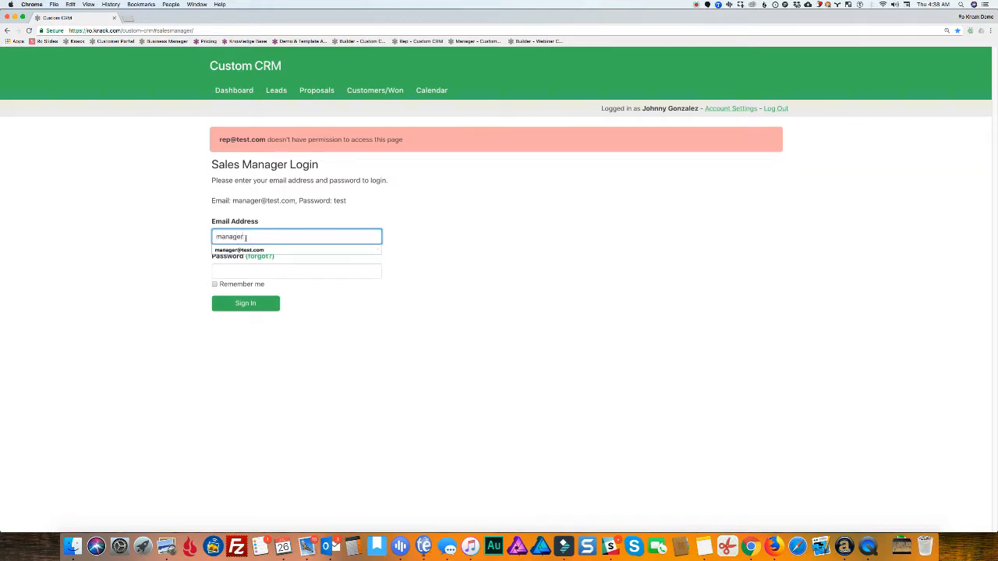
pyautogui.write('@test.com')
pyautogui.press('Tab')
pyautogui.write('test')
pyautogui.press('Return')
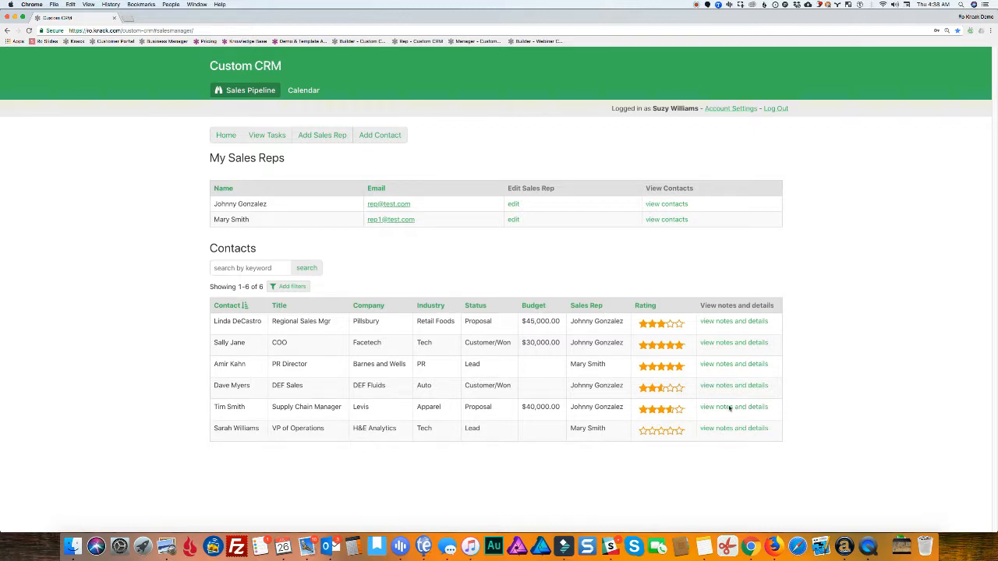
# Review the Pillsbury contact's notes and details, then list all eight tasks across both reps
pyautogui.click(719, 324)
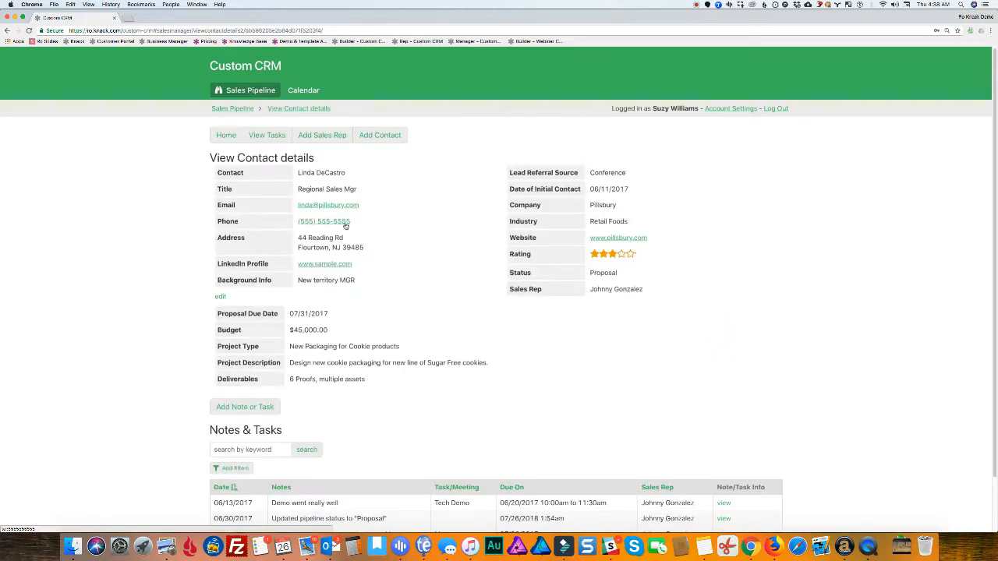
pyautogui.scroll(-3, 334, 226)
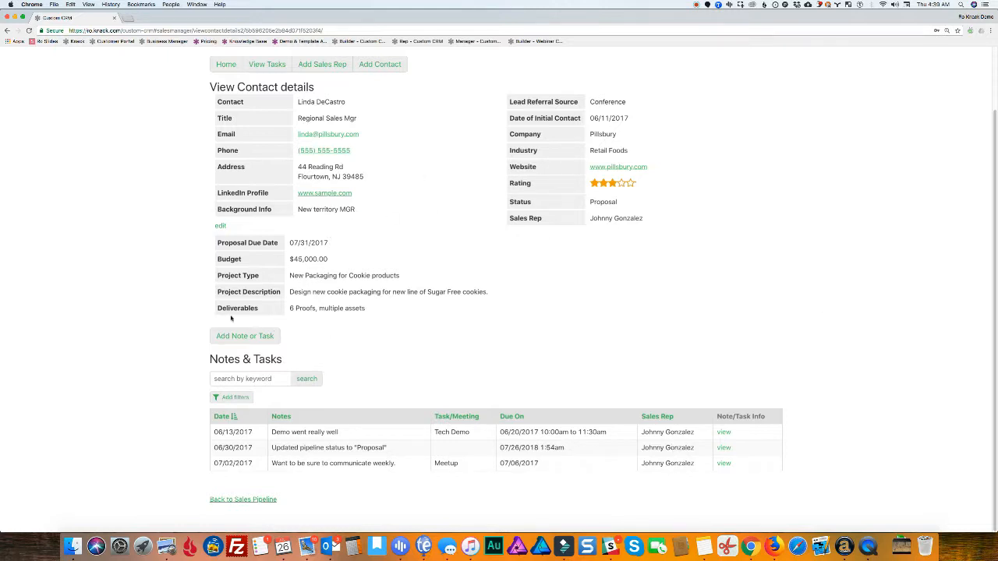
pyautogui.scroll(2, 402, 290)
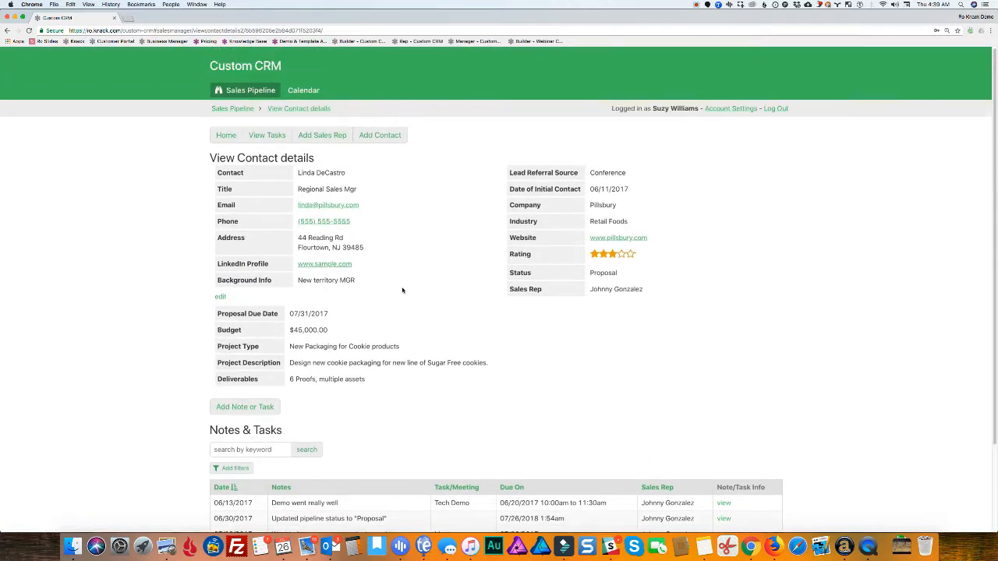
pyautogui.click(259, 136)
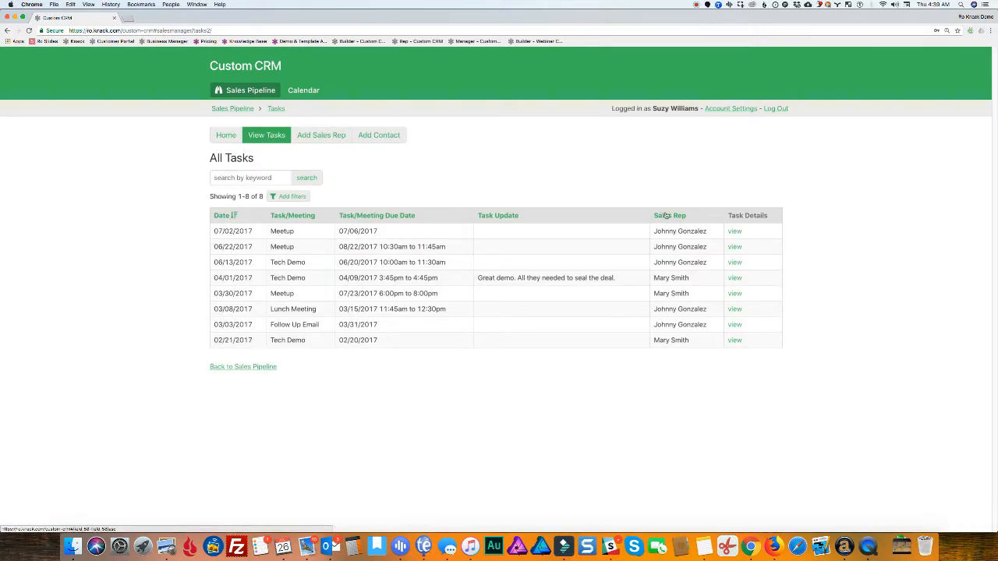
# Preview the Add Sales Rep and Add Contact forms and the assignable reps, then return Home
pyautogui.click(322, 136)
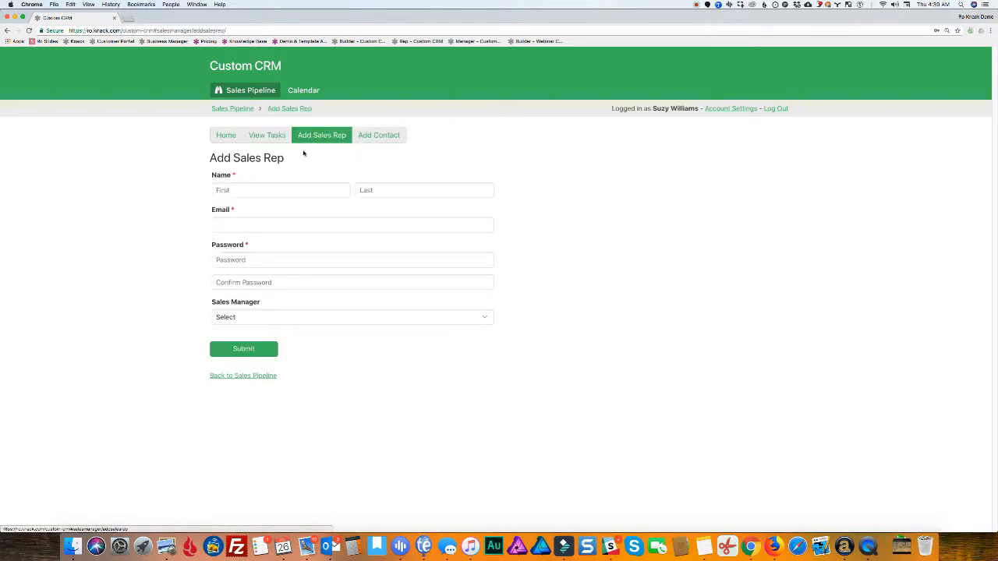
pyautogui.click(394, 138)
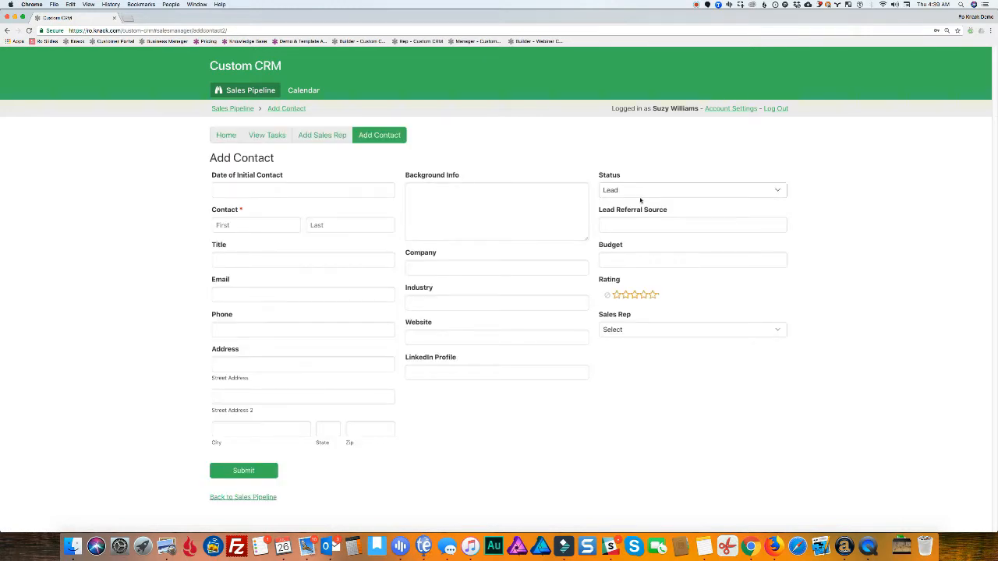
pyautogui.click(633, 329)
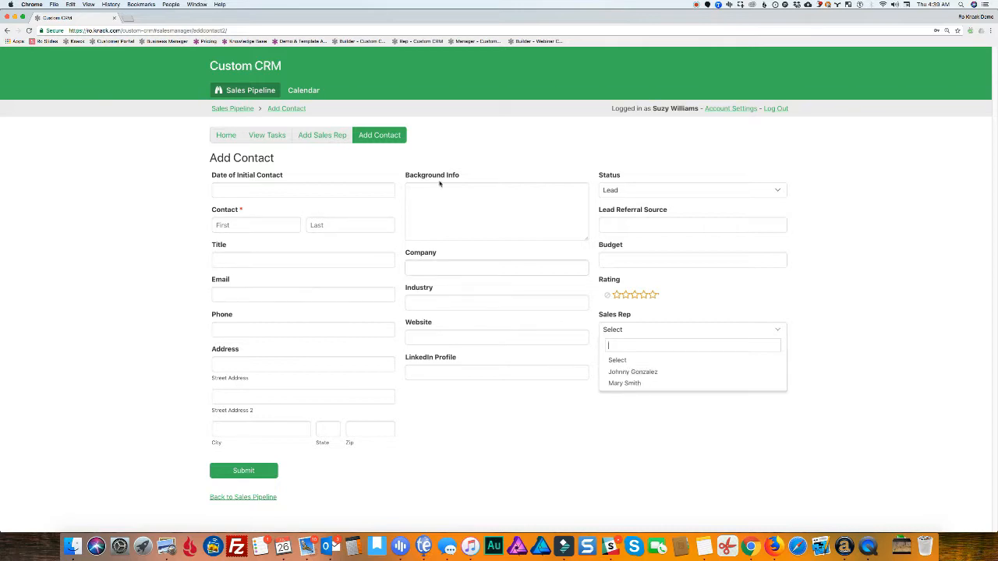
pyautogui.click(807, 283)
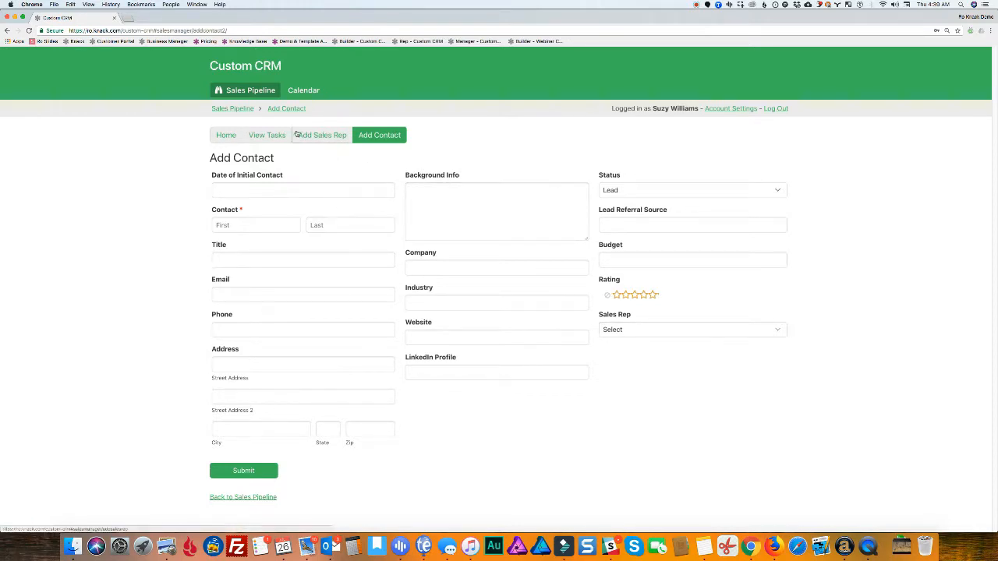
pyautogui.click(226, 138)
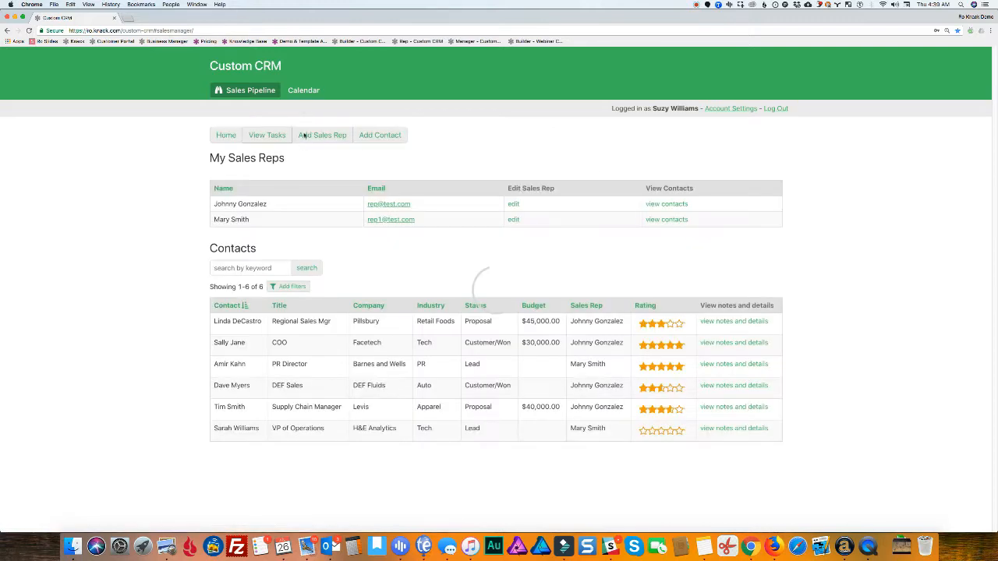
# Browse the tasks and meetings calendar, then return to the Sales Pipeline page
pyautogui.click(310, 93)
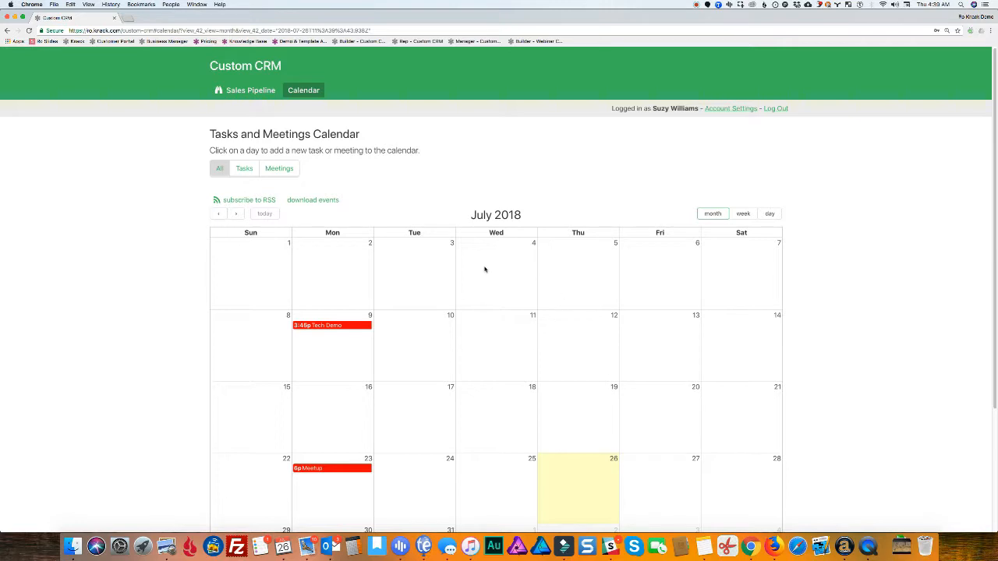
pyautogui.scroll(-3, 484, 269)
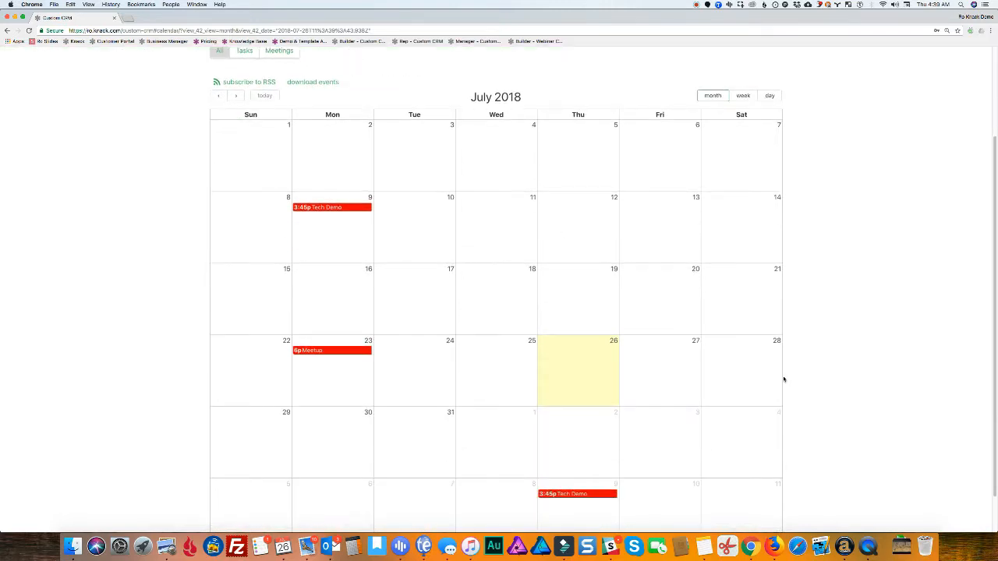
pyautogui.scroll(-1, 488, 335)
pyautogui.scroll(5, 463, 330)
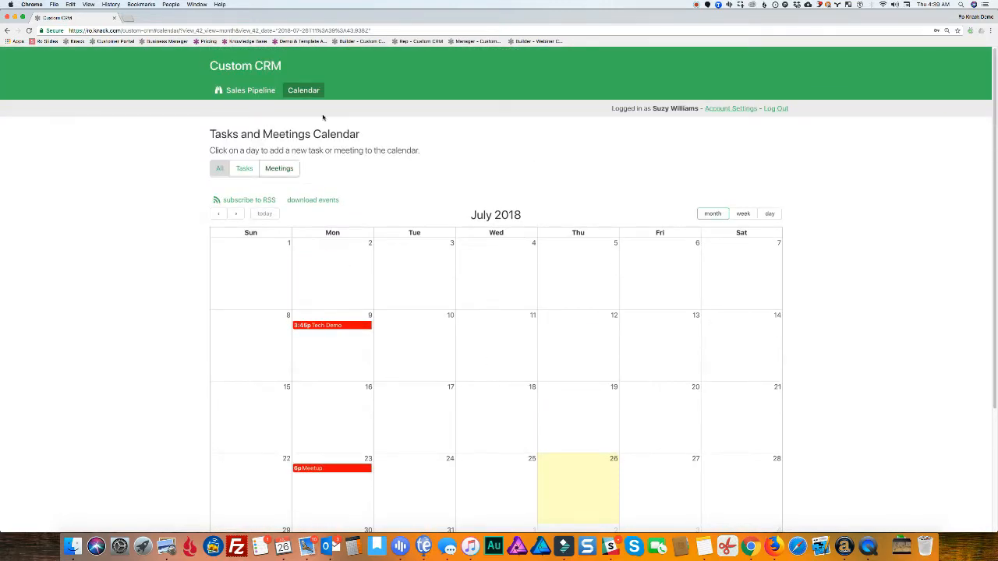
pyautogui.click(253, 90)
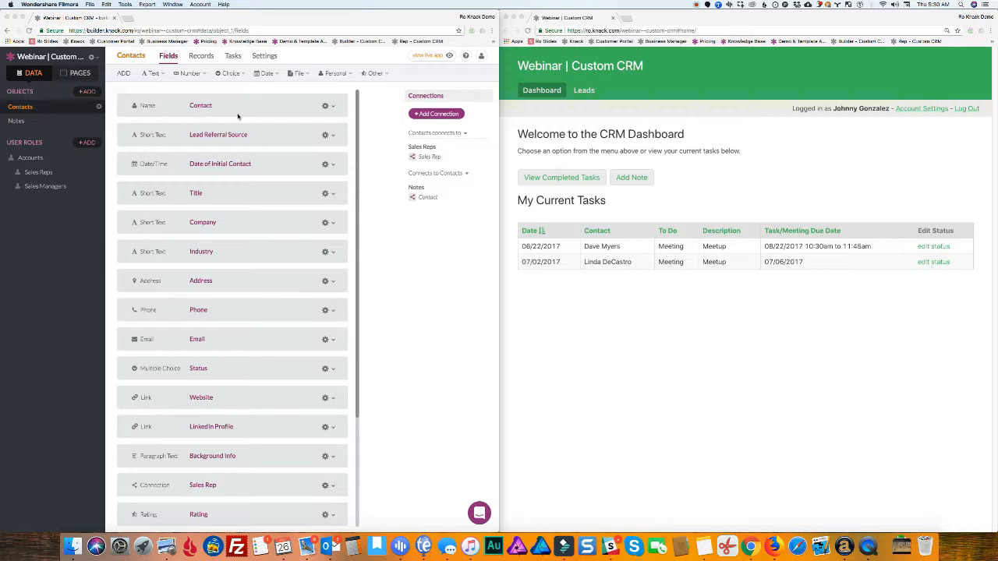
# Open the Status field's options: Lead, Proposal, Customer/Won and Archive
pyautogui.scroll(-1, 248, 120)
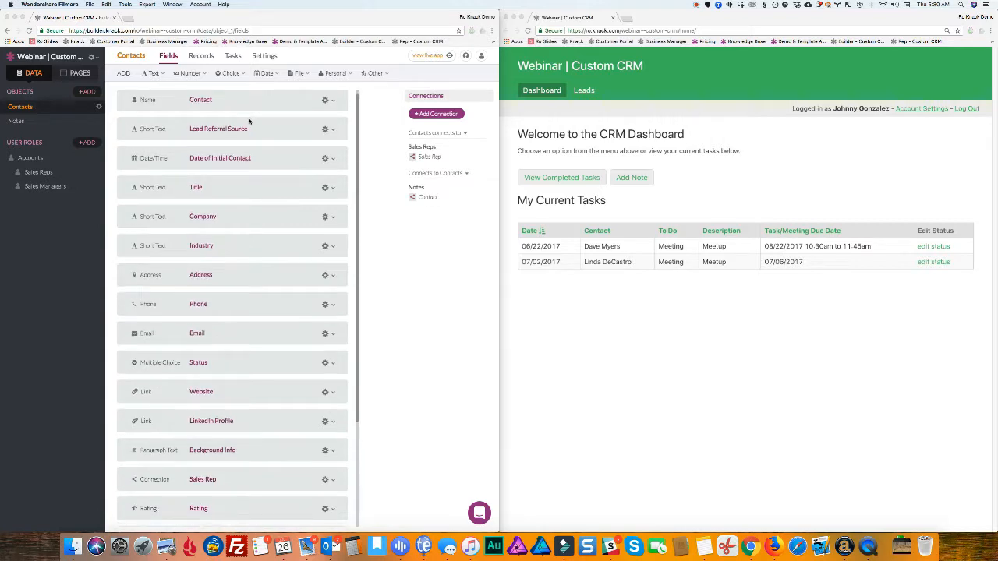
pyautogui.scroll(-3, 250, 121)
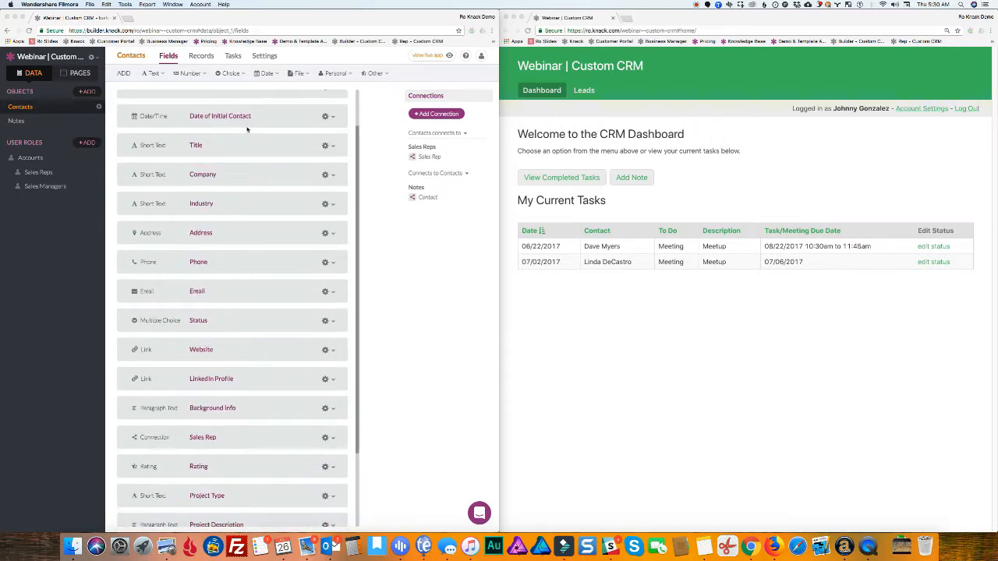
pyautogui.scroll(-6, 247, 133)
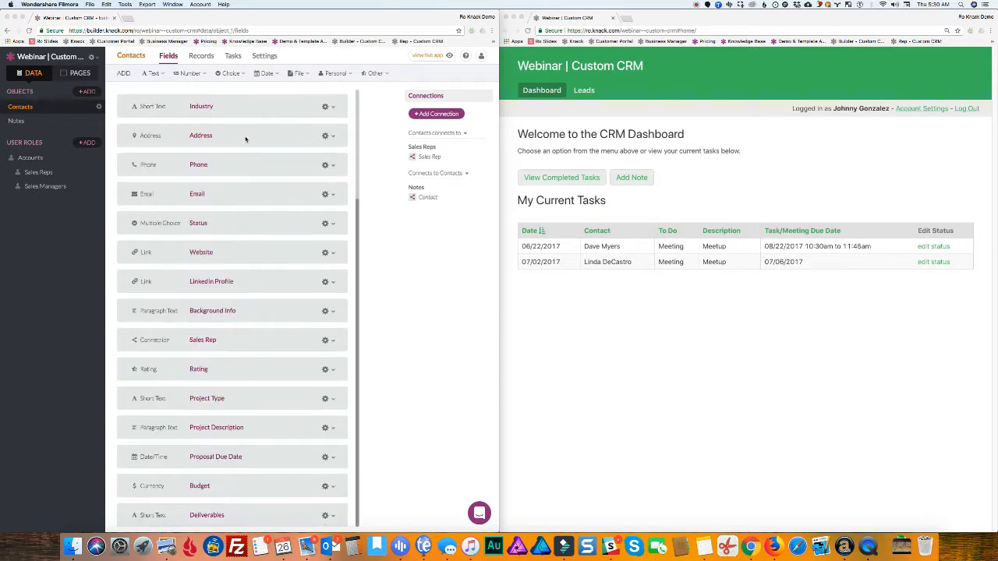
pyautogui.scroll(1, 221, 282)
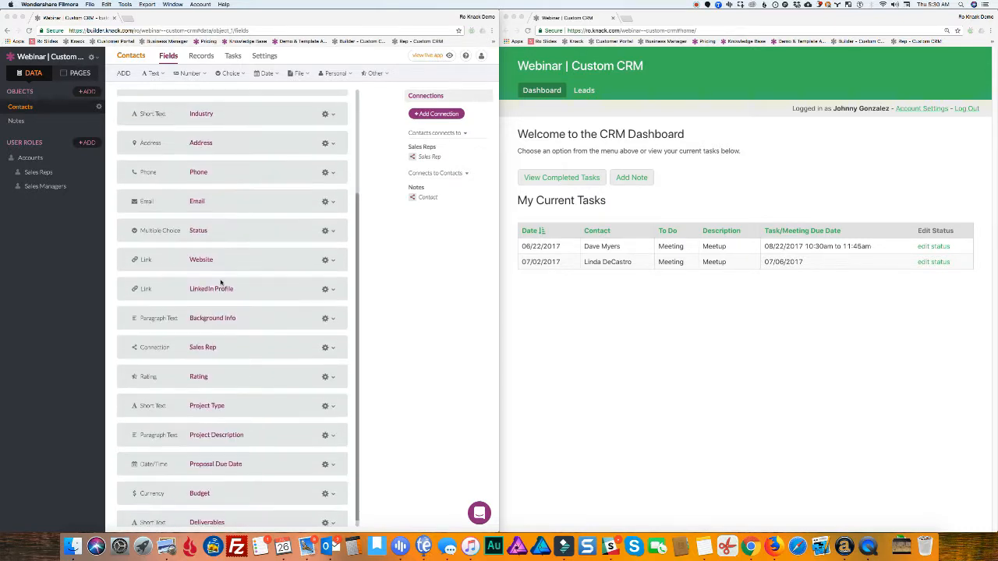
pyautogui.scroll(8, 221, 282)
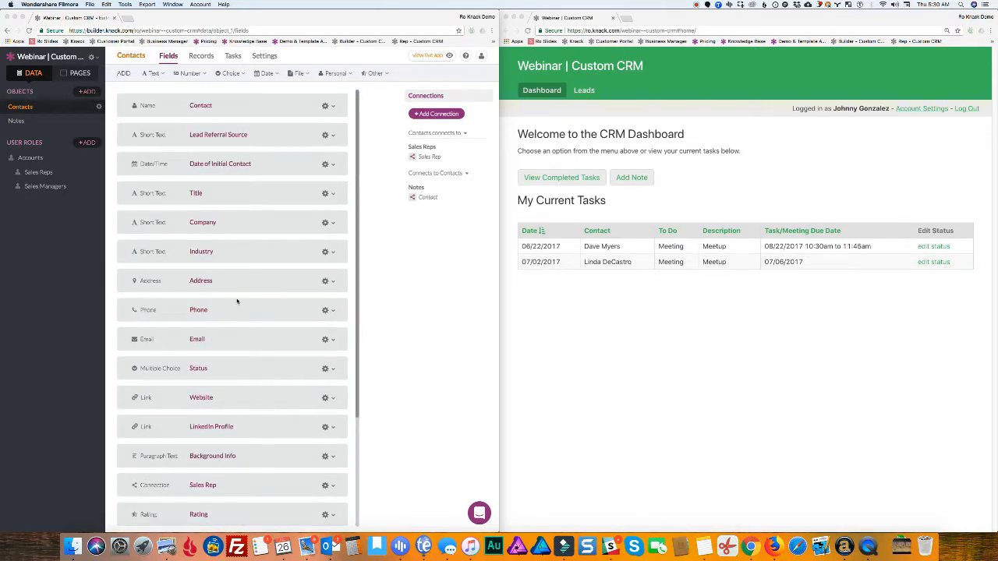
pyautogui.scroll(-2, 239, 347)
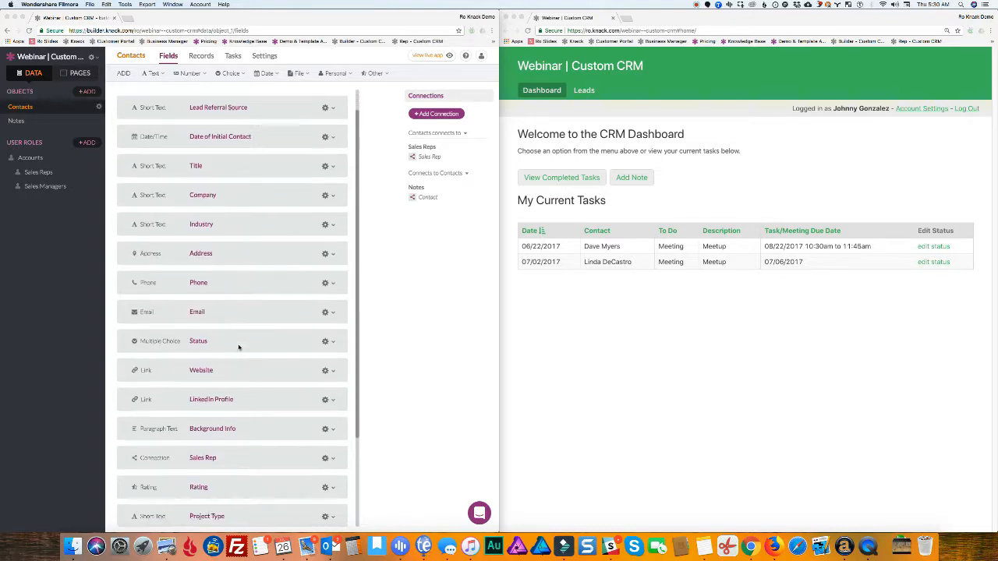
pyautogui.scroll(-2, 238, 347)
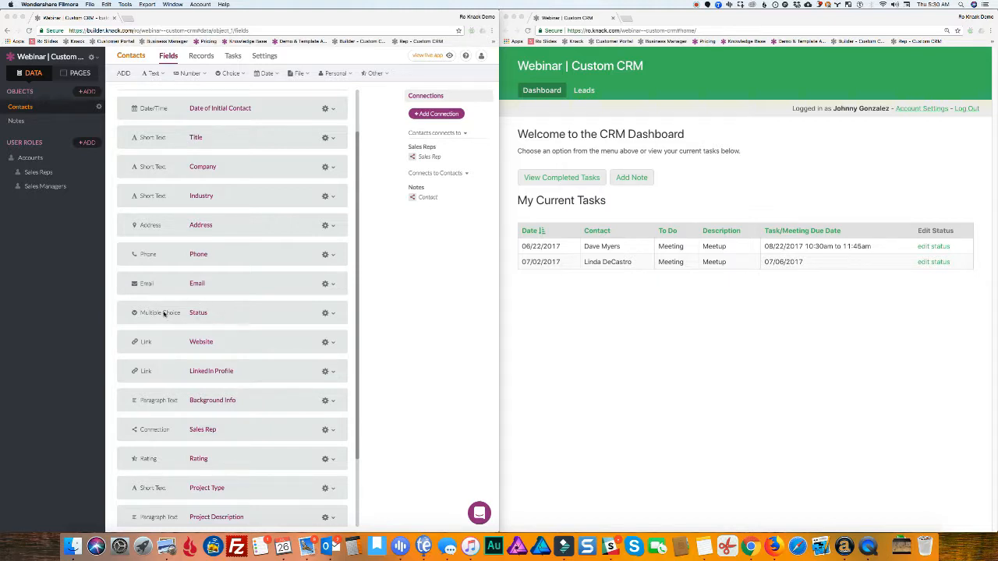
pyautogui.click(240, 74)
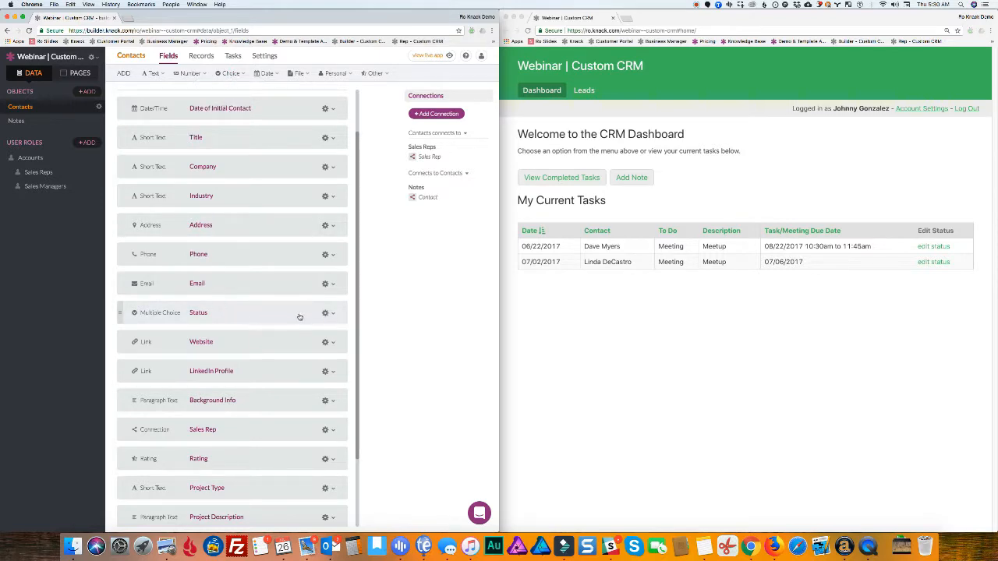
pyautogui.click(264, 315)
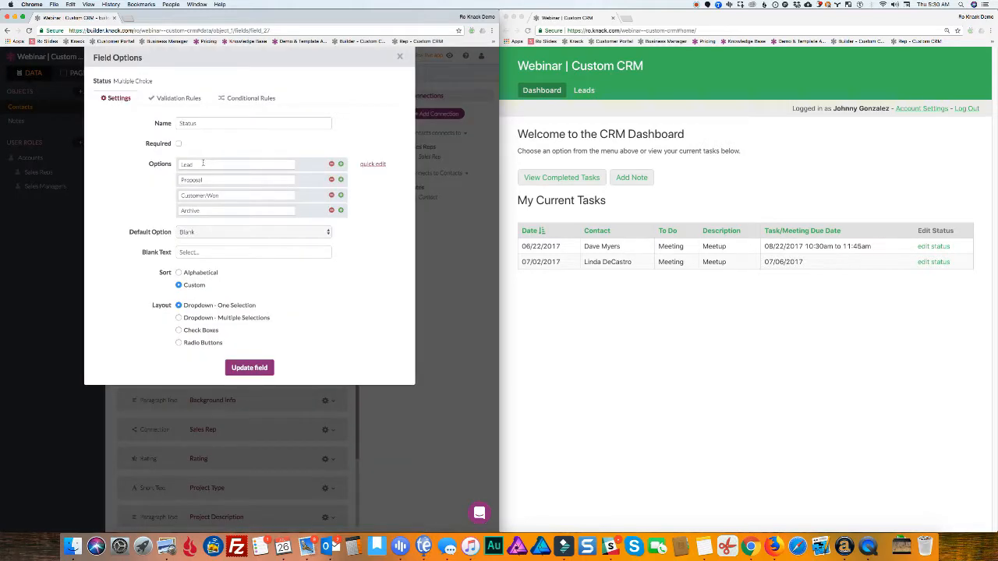
# Look over the Lead status option, then close the Status Field Options dialog
pyautogui.click(187, 162)
pyautogui.click(431, 229)
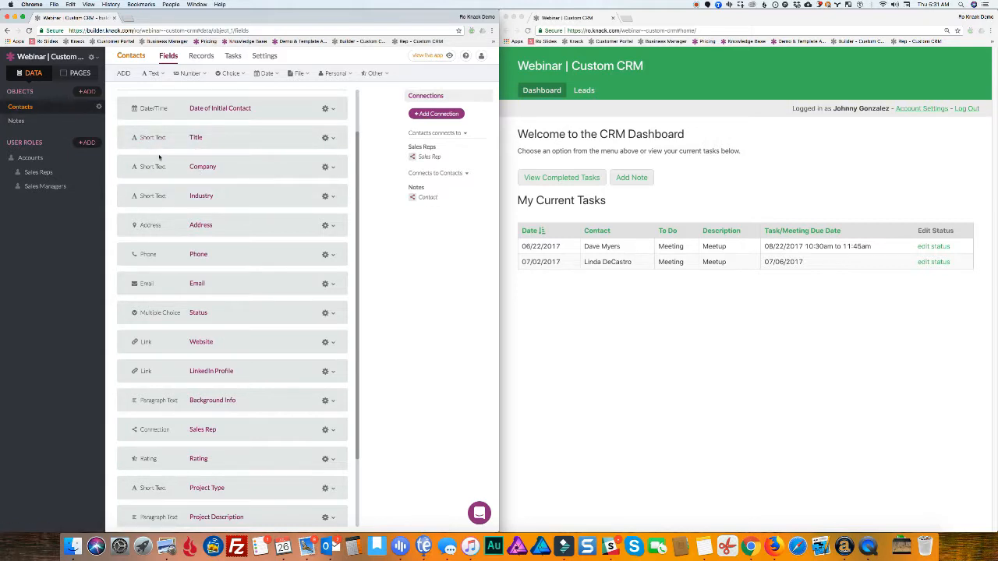
# Reopen the Status field's Field Options dialog showing its four options and dropdown layout
pyautogui.scroll(-1, 160, 156)
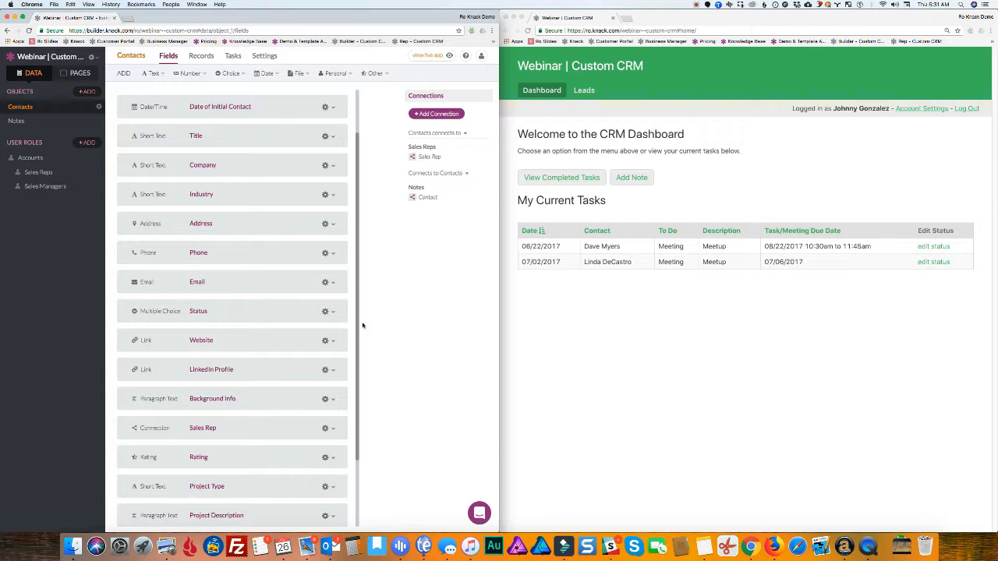
pyautogui.click(238, 314)
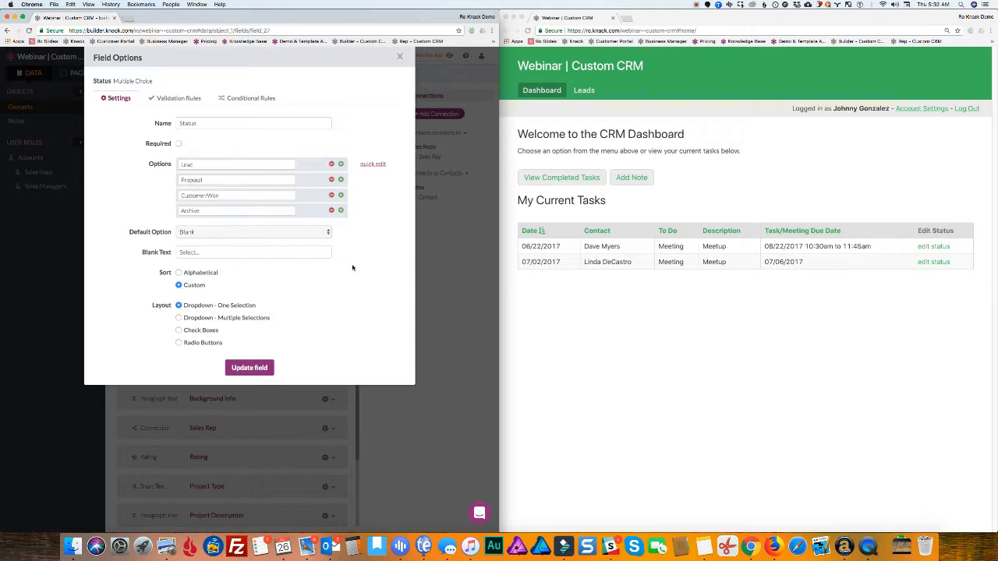
# Close the Status field's Field Options dialog again
pyautogui.click(434, 257)
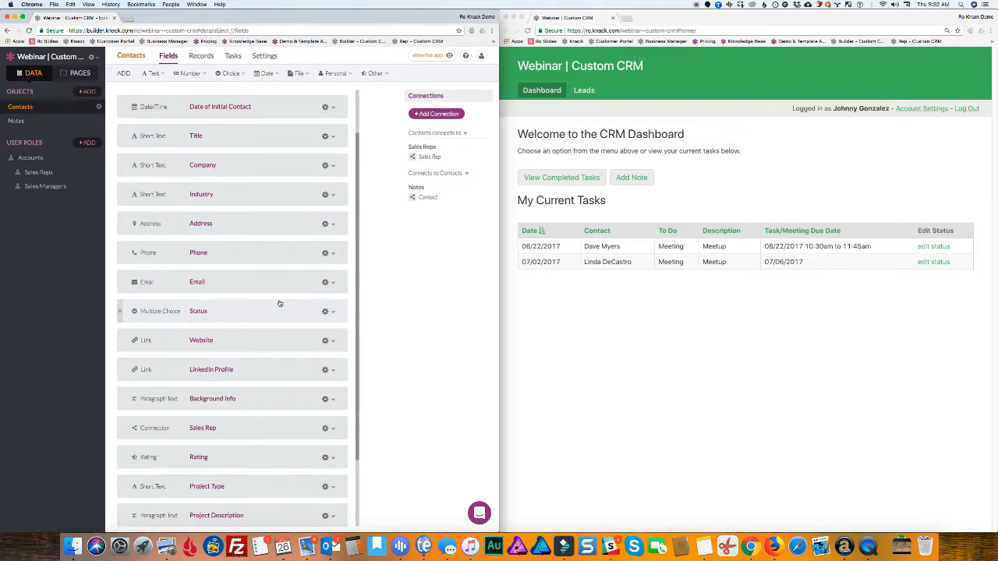
pyautogui.click(687, 172)
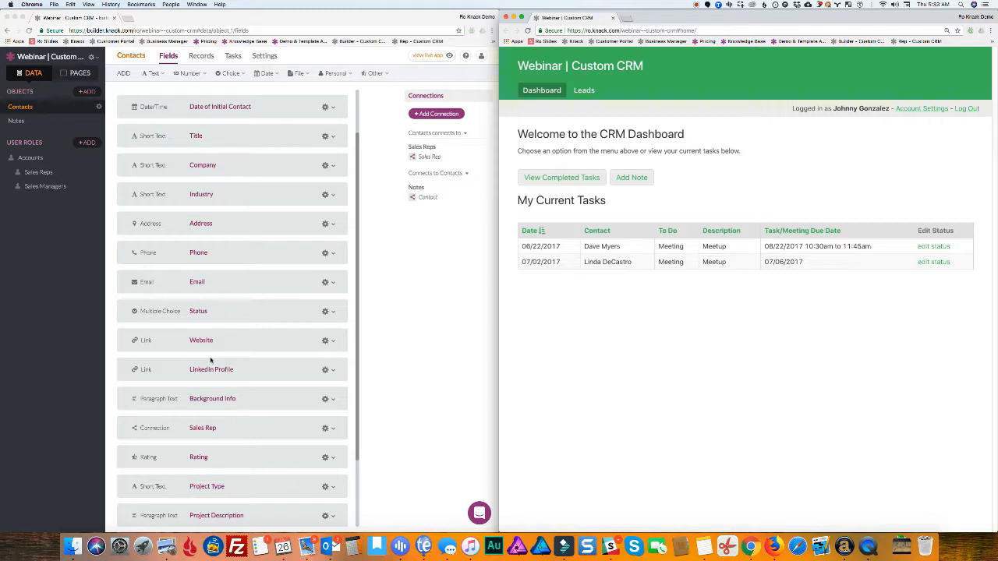
pyautogui.scroll(-3, 227, 285)
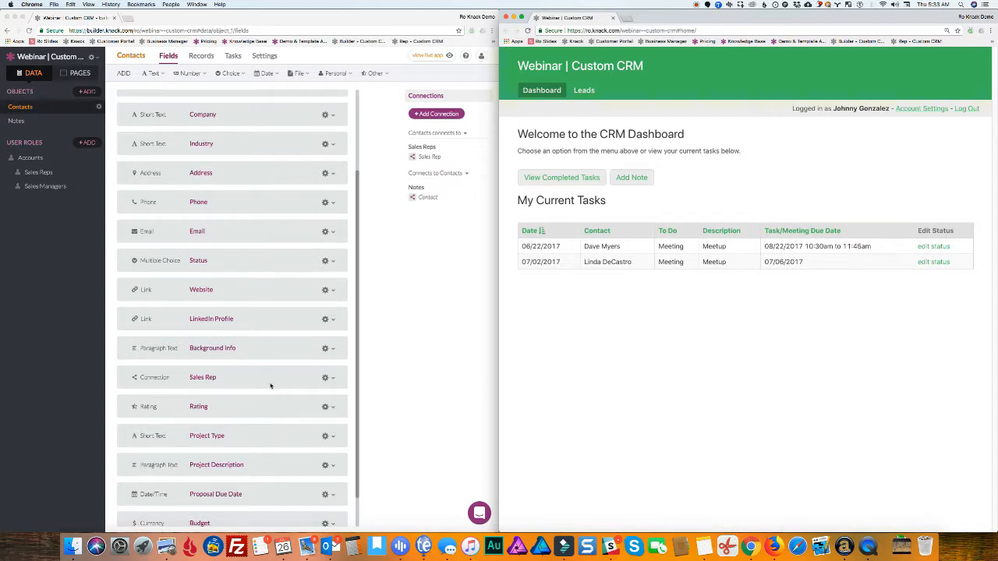
pyautogui.scroll(-1, 266, 383)
pyautogui.scroll(-1, 266, 384)
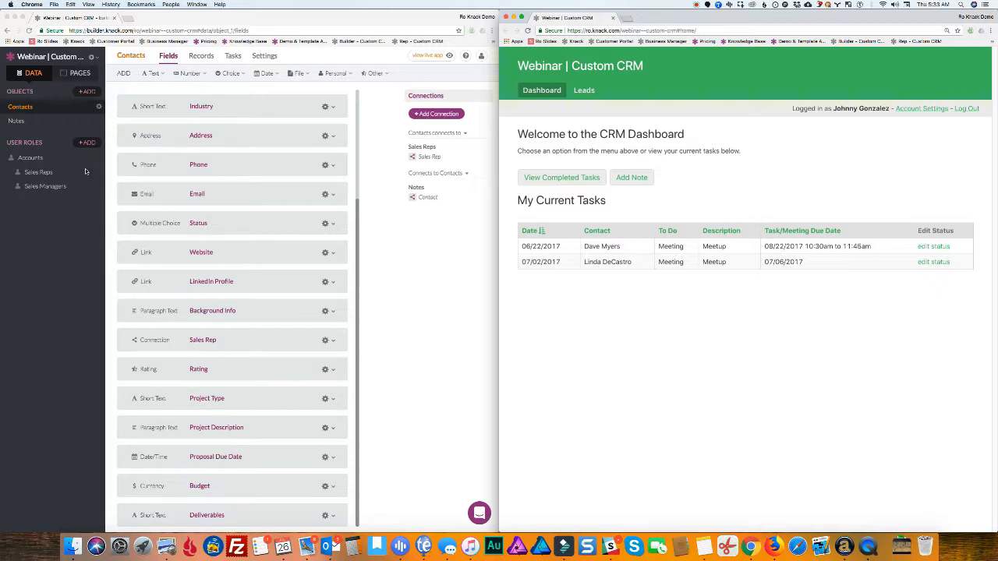
# Review the Notes, Sales Reps and Sales Managers field lists, then return to Contacts
pyautogui.click(15, 122)
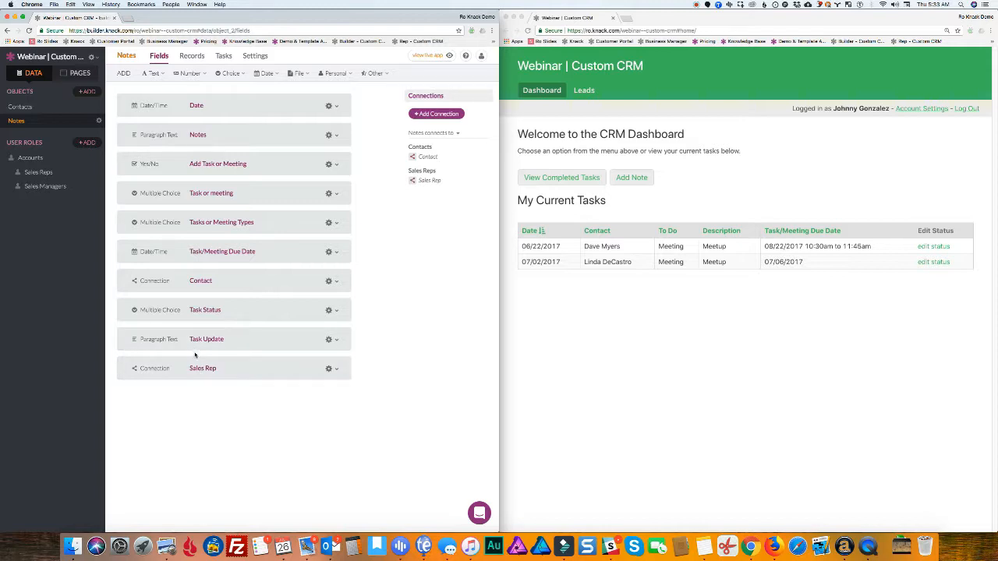
pyautogui.click(42, 178)
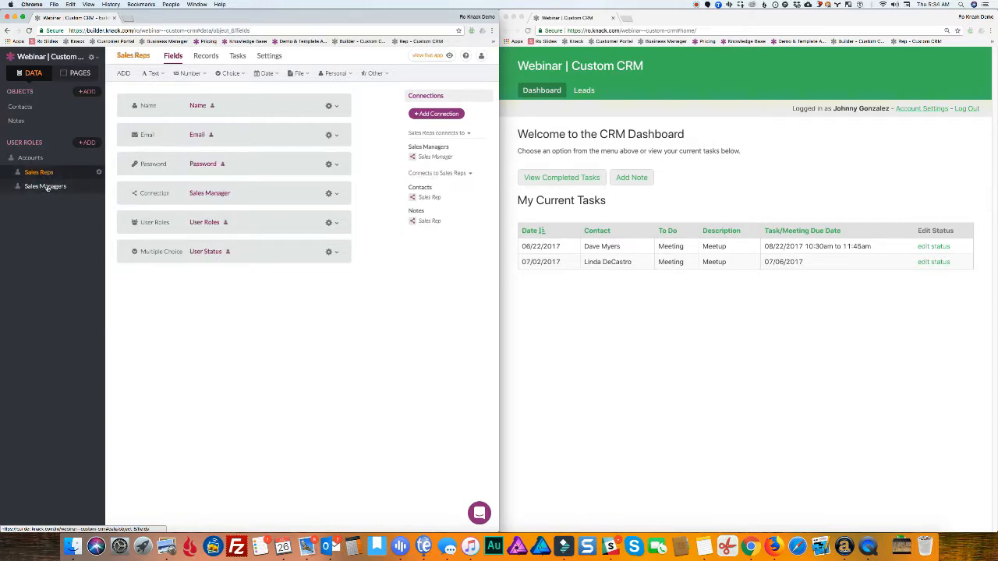
pyautogui.click(47, 186)
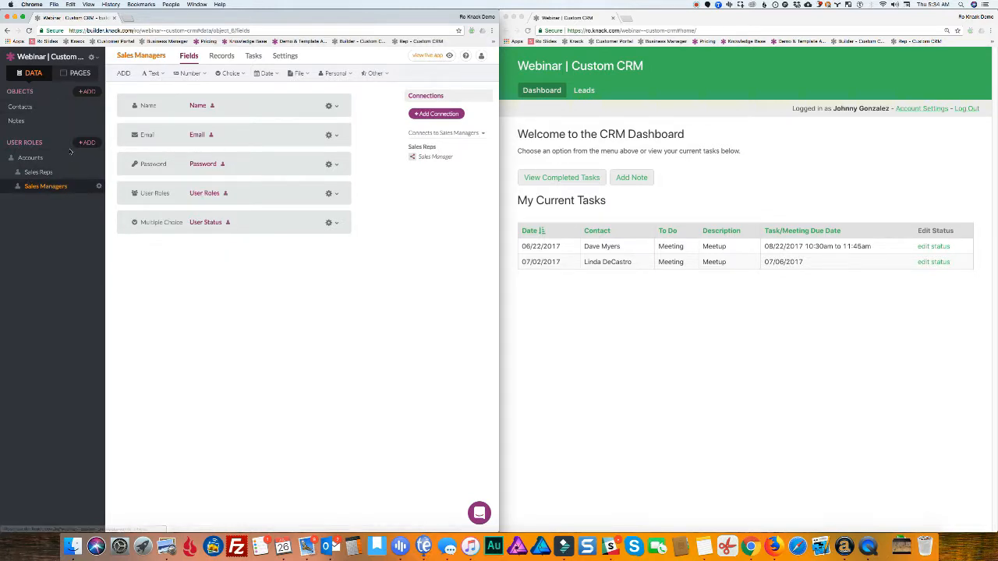
pyautogui.click(31, 106)
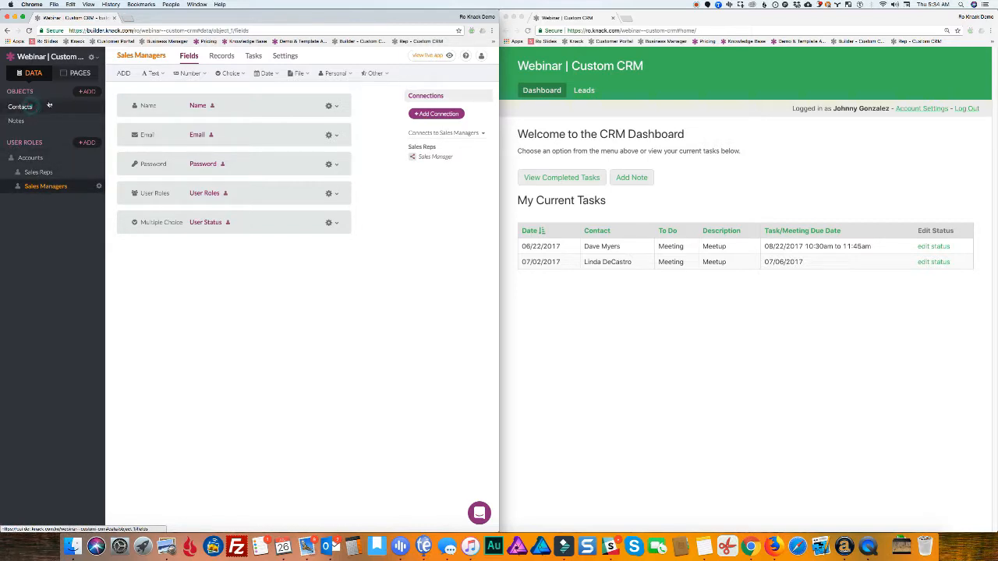
pyautogui.click(77, 73)
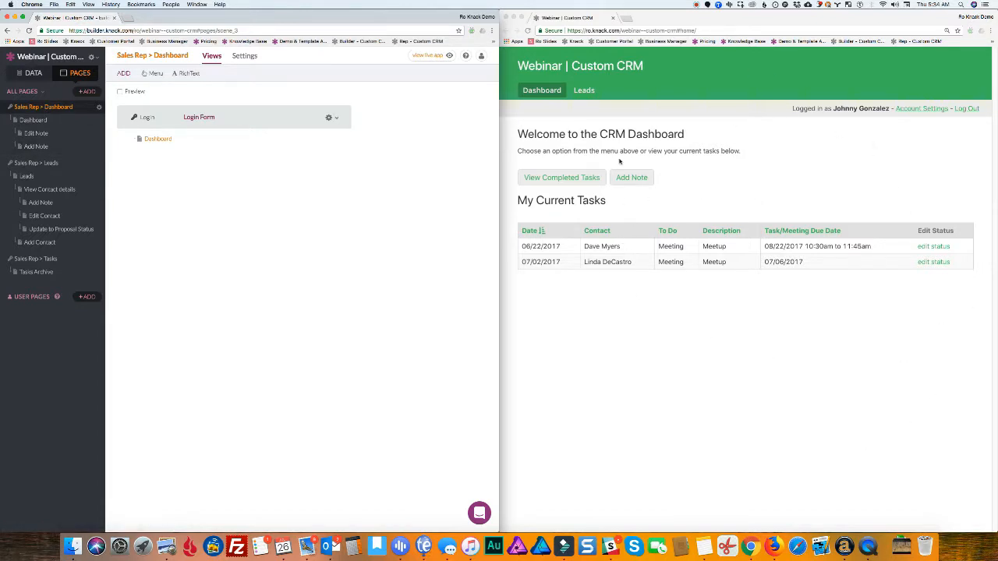
pyautogui.click(36, 121)
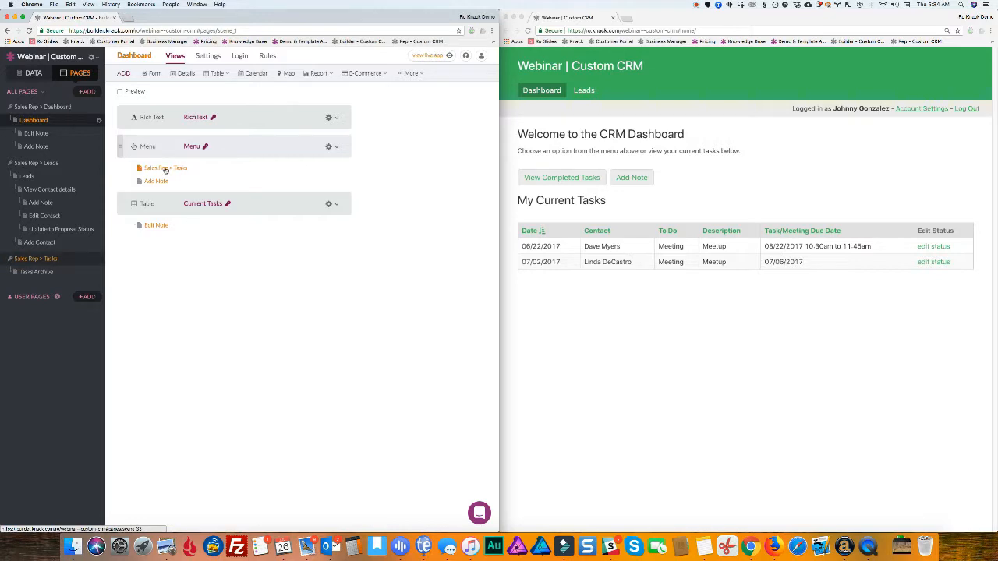
pyautogui.click(246, 146)
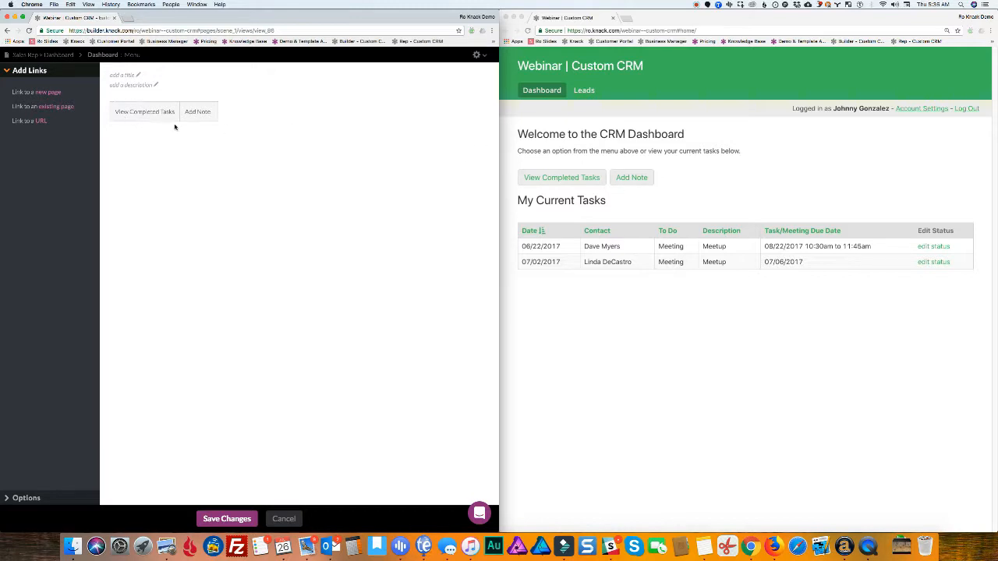
pyautogui.click(284, 518)
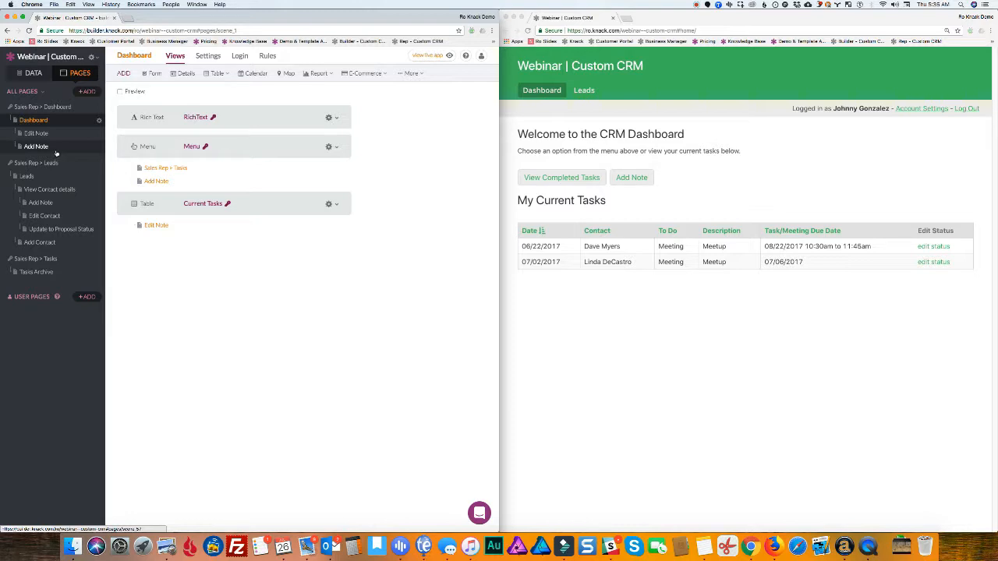
# Compare the Leads page with the live CRM, then bring up the My Leads table's gear options
pyautogui.click(29, 177)
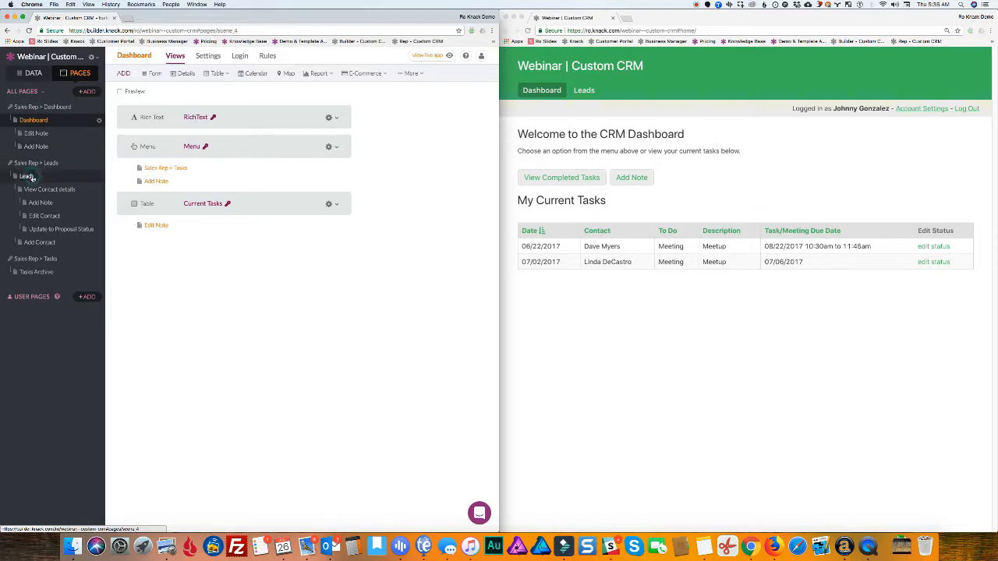
pyautogui.click(587, 91)
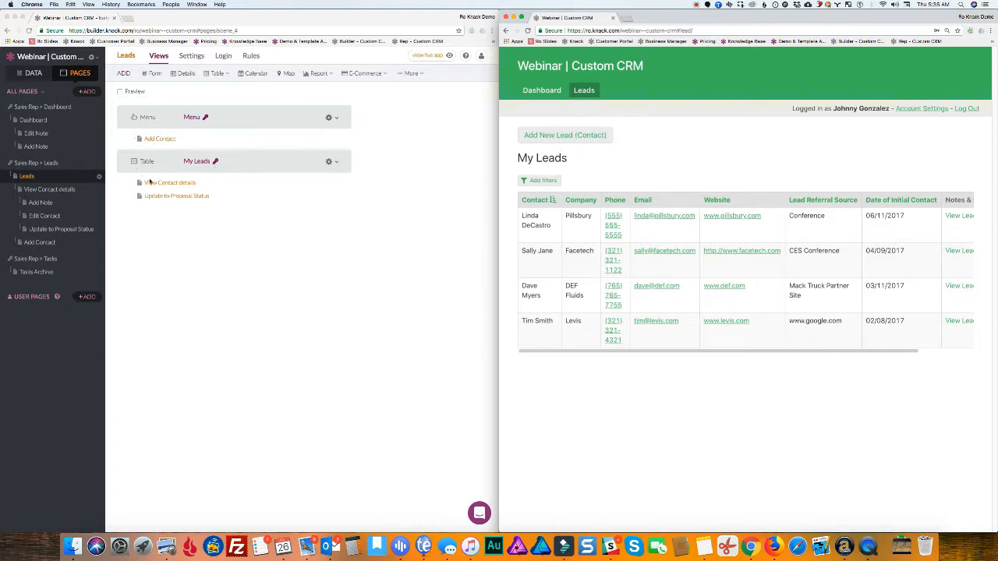
pyautogui.click(232, 159)
pyautogui.moveTo(216, 163)
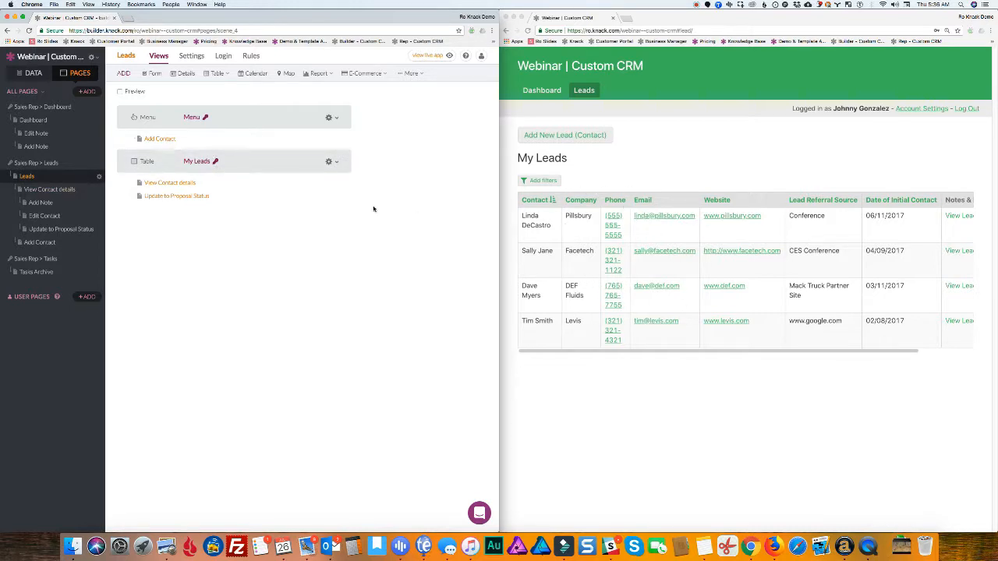
pyautogui.click(329, 162)
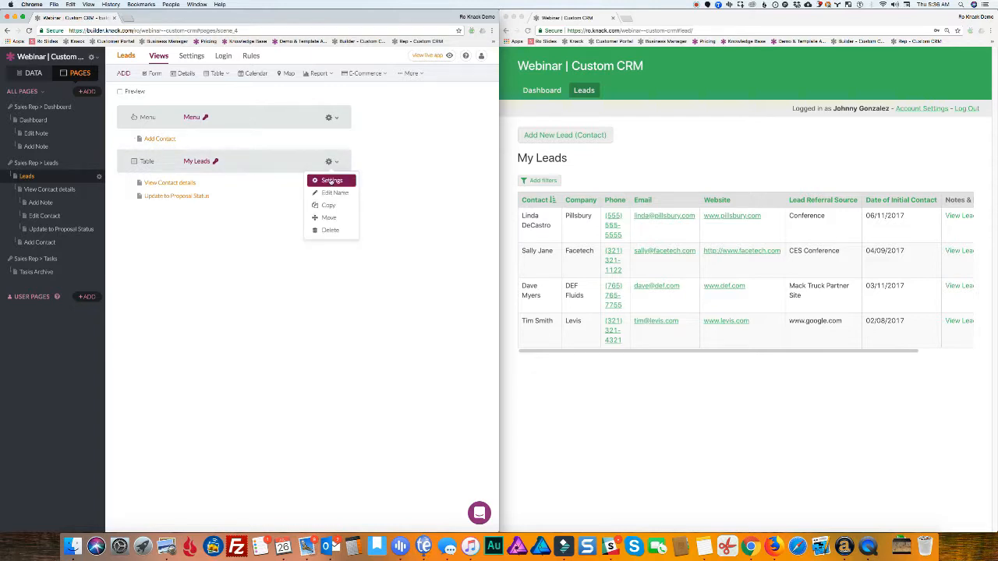
# Filter the My Leads table's data source to records where Status is Lead, and save
pyautogui.click(331, 181)
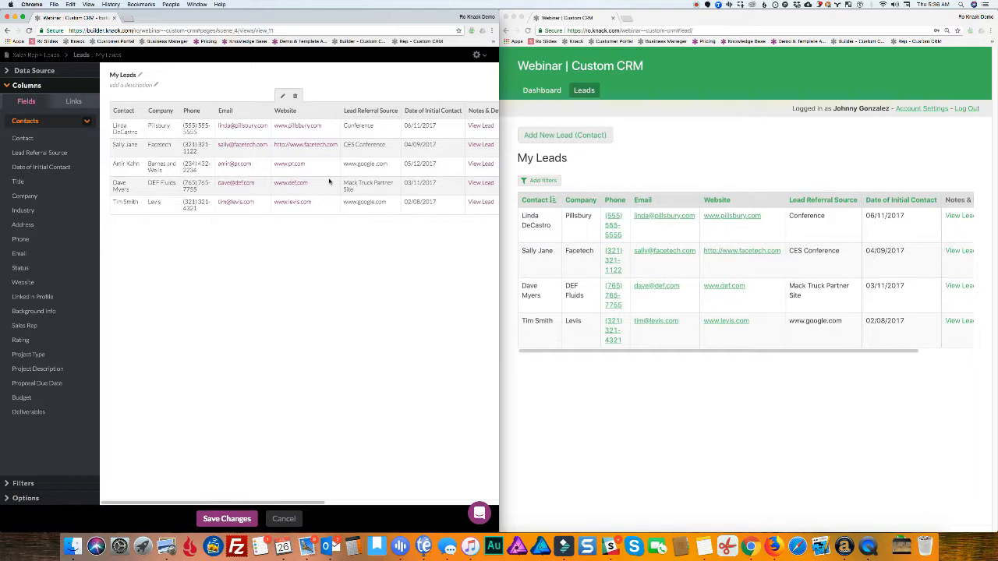
pyautogui.click(31, 71)
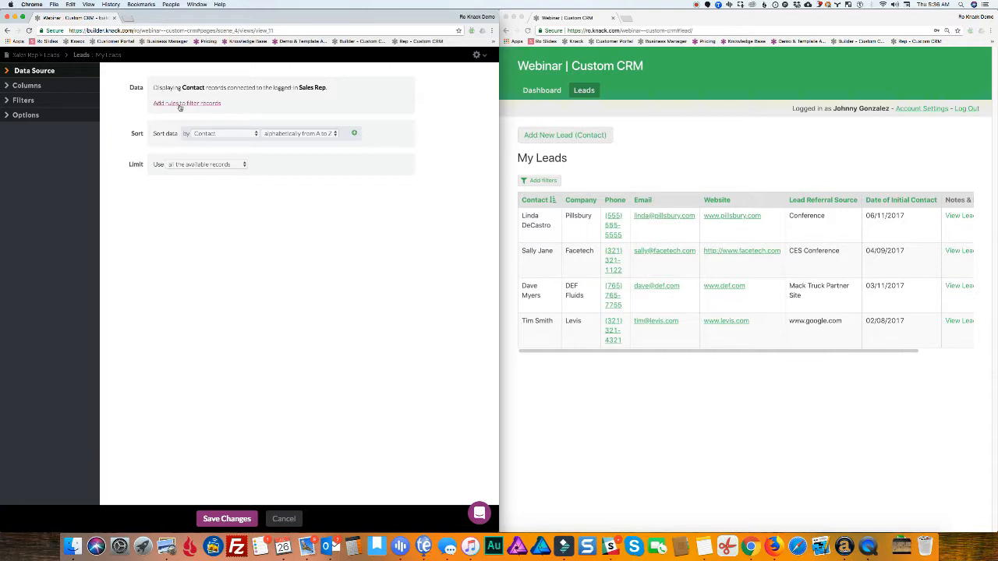
pyautogui.click(179, 103)
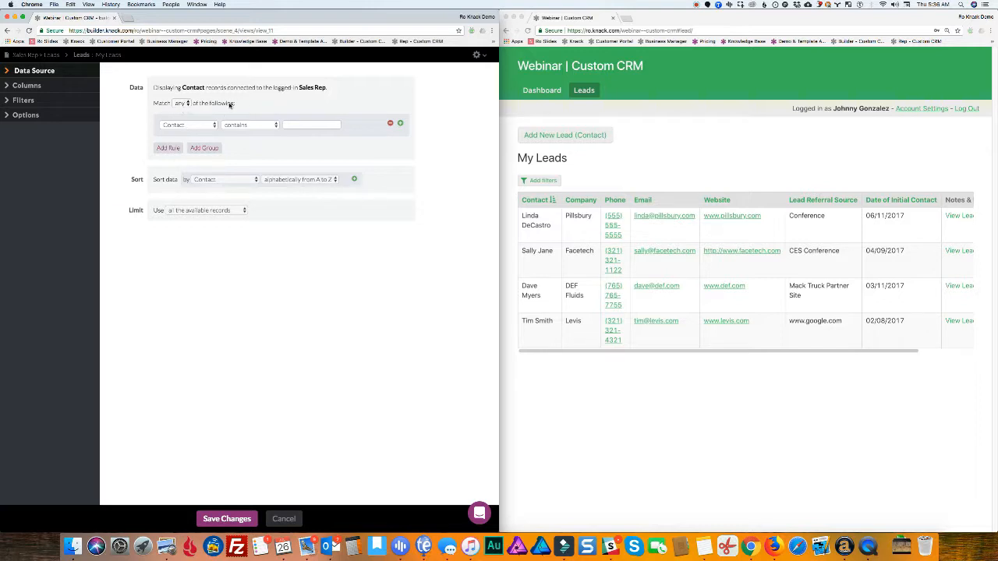
pyautogui.click(185, 125)
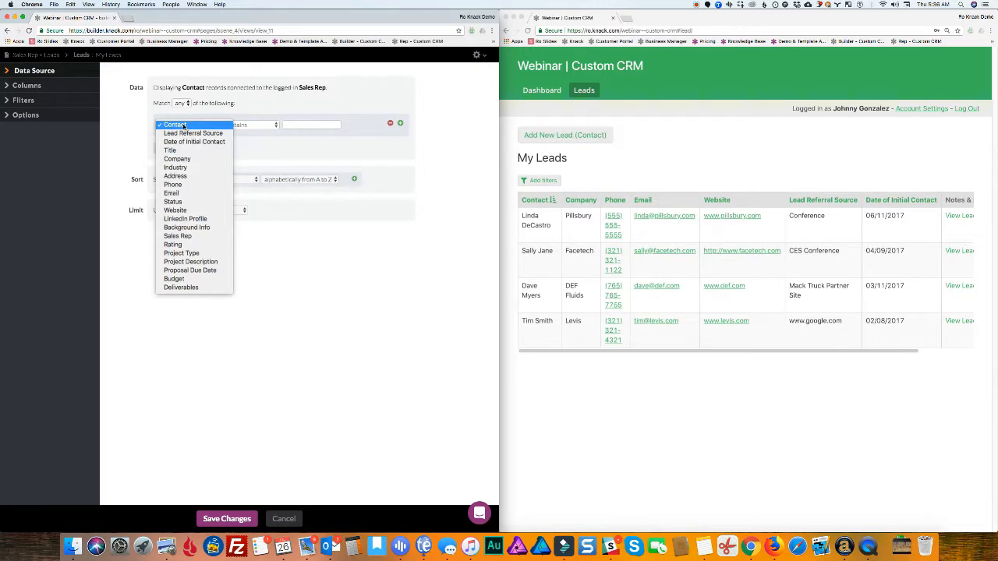
pyautogui.click(179, 202)
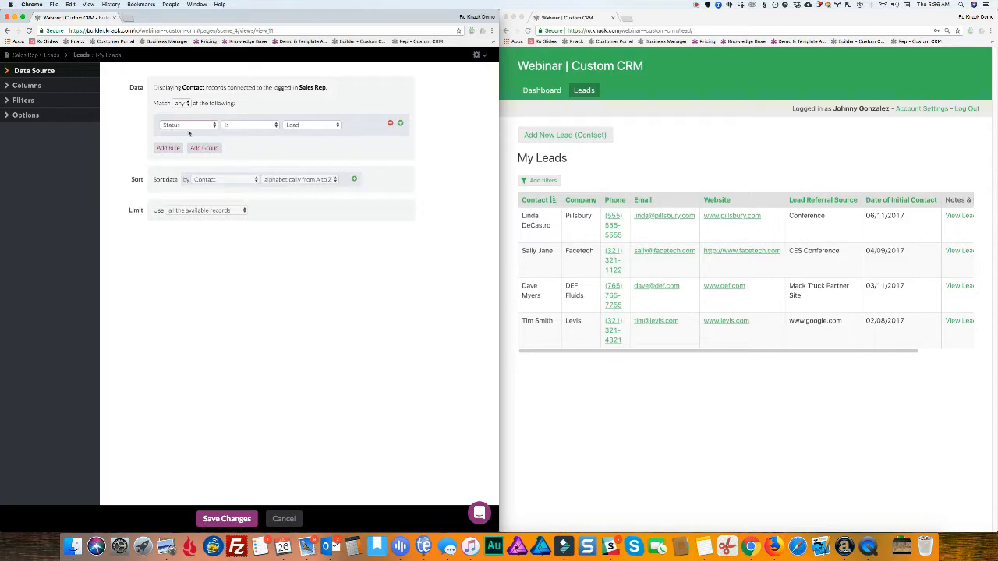
pyautogui.click(315, 127)
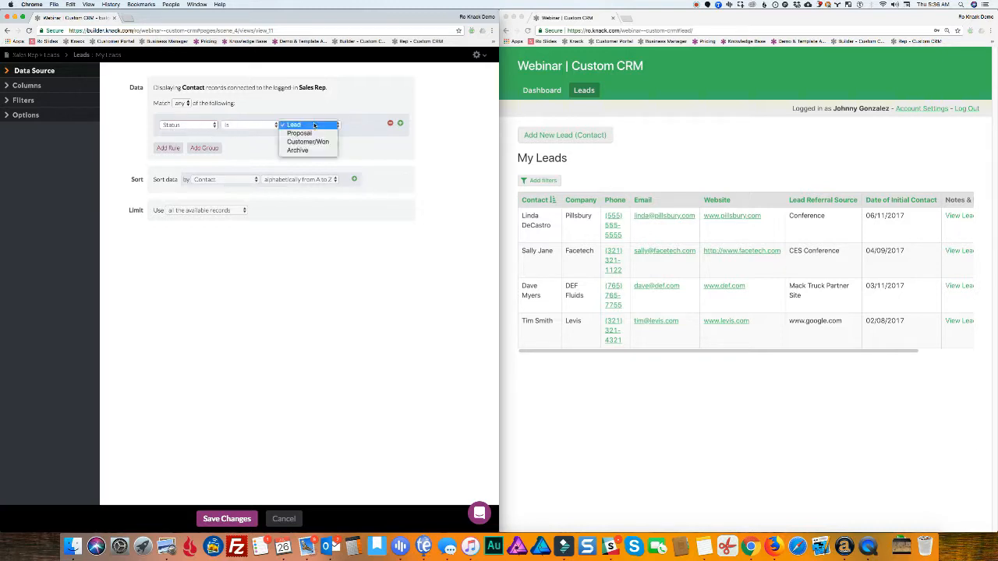
pyautogui.click(304, 125)
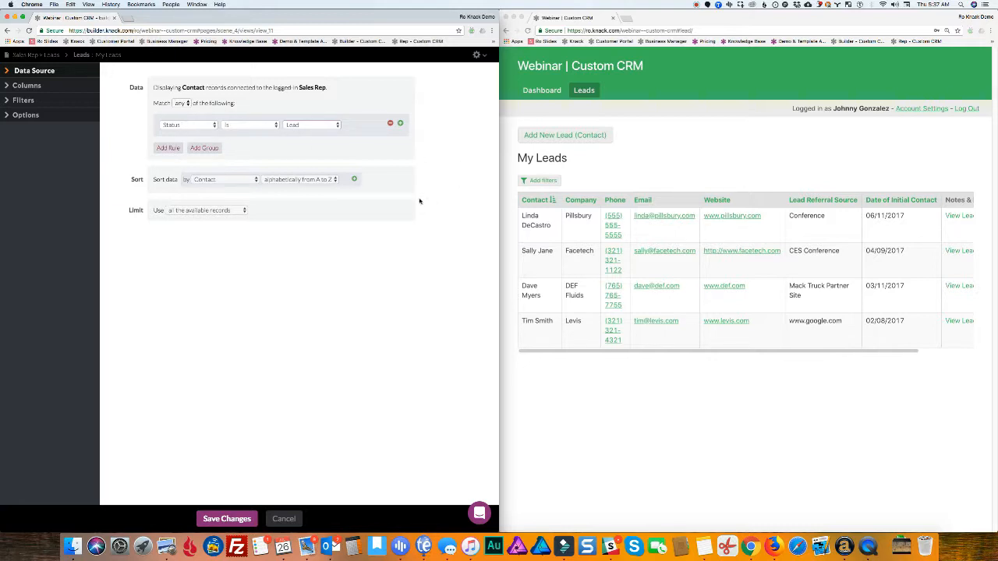
pyautogui.click(227, 518)
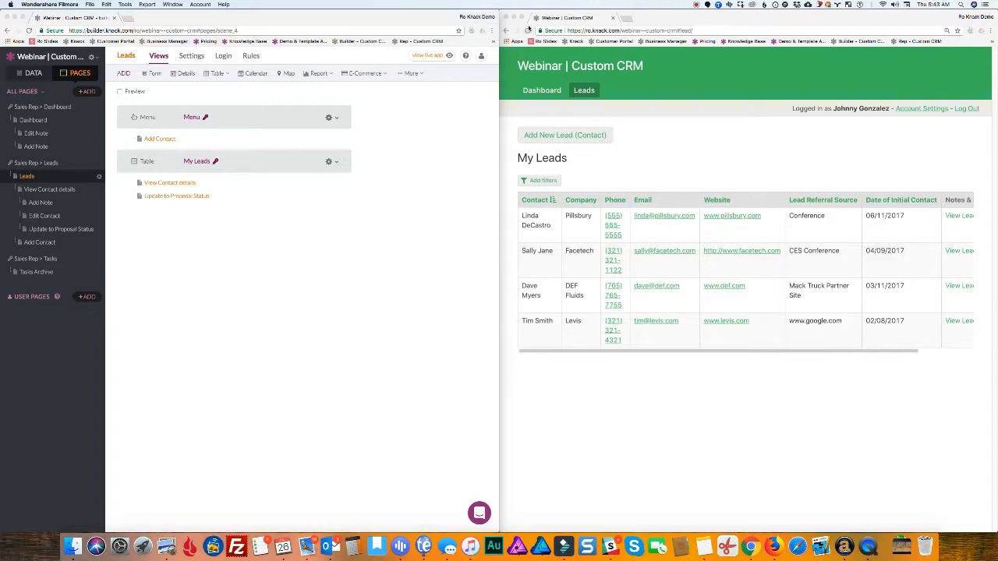
# Reload the live app, open the lone Facetech lead's details, and list the builder's table view types
pyautogui.click(527, 31)
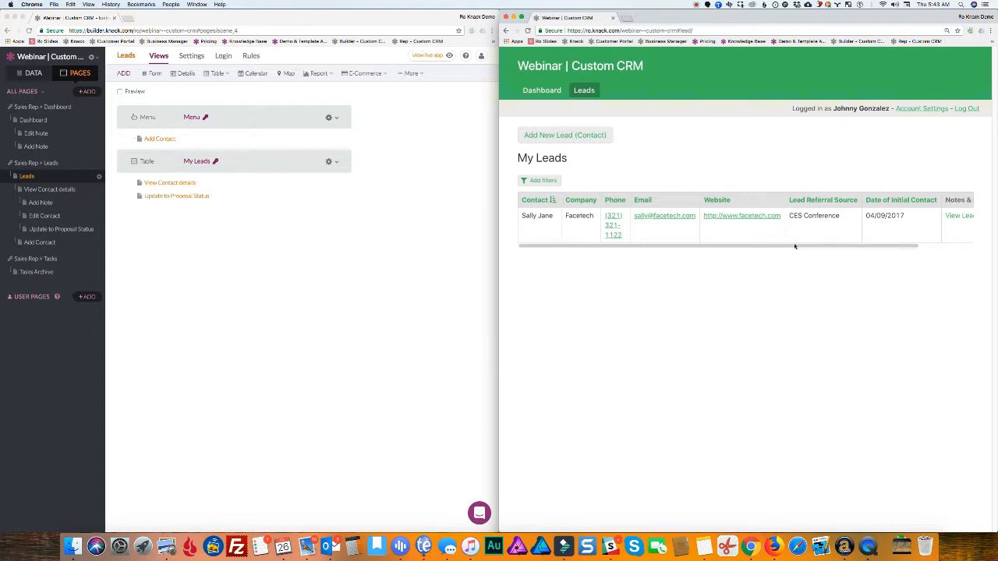
pyautogui.moveTo(795, 249); pyautogui.dragTo(708, 256)
pyautogui.moveTo(644, 249); pyautogui.dragTo(708, 251)
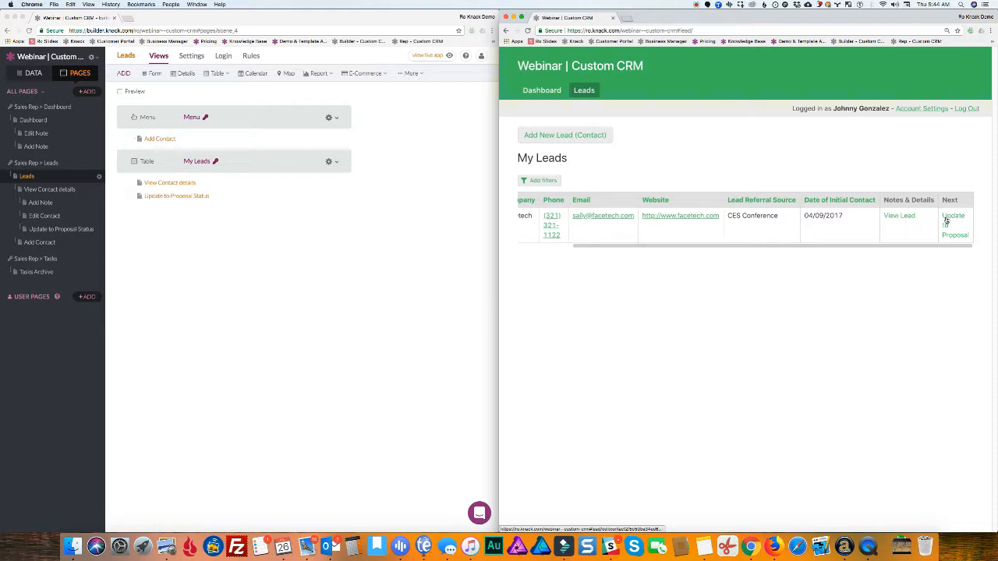
pyautogui.click(893, 216)
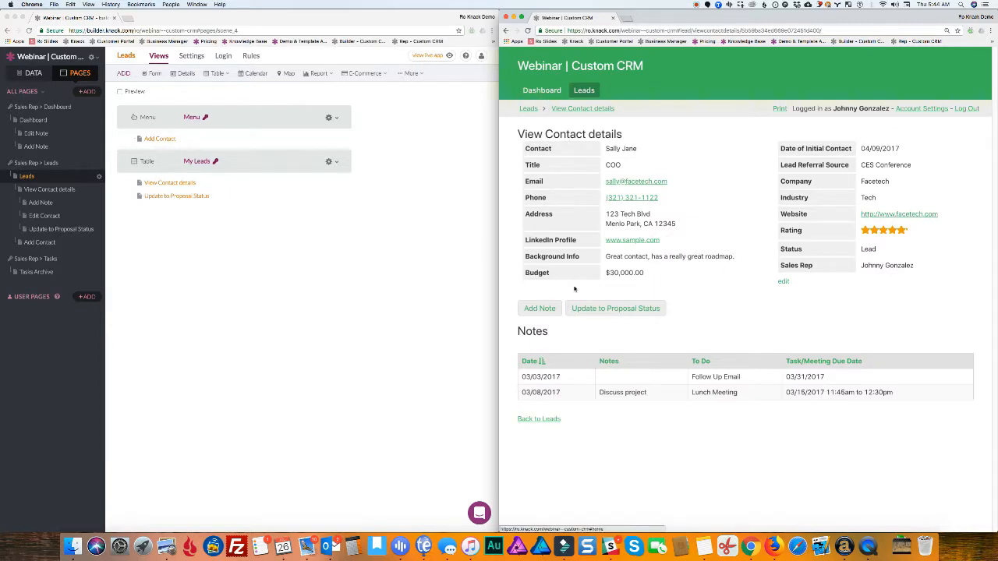
pyautogui.click(544, 90)
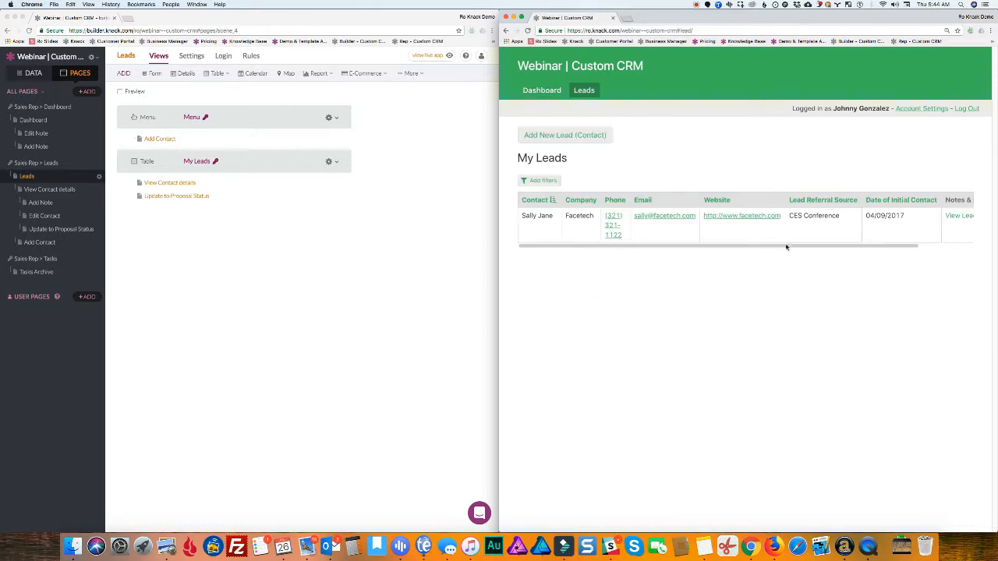
pyautogui.hscroll(3, 778, 249)
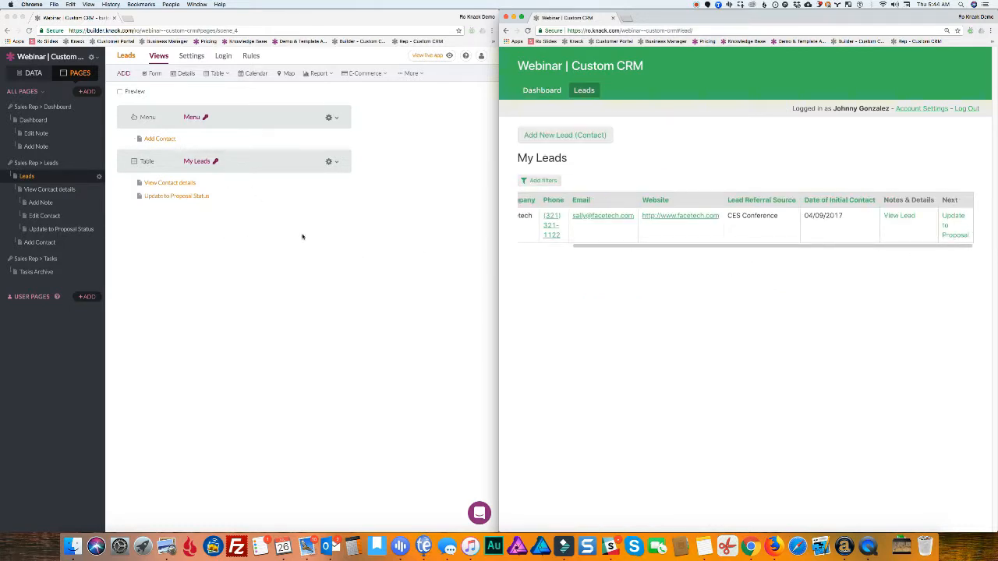
pyautogui.click(892, 218)
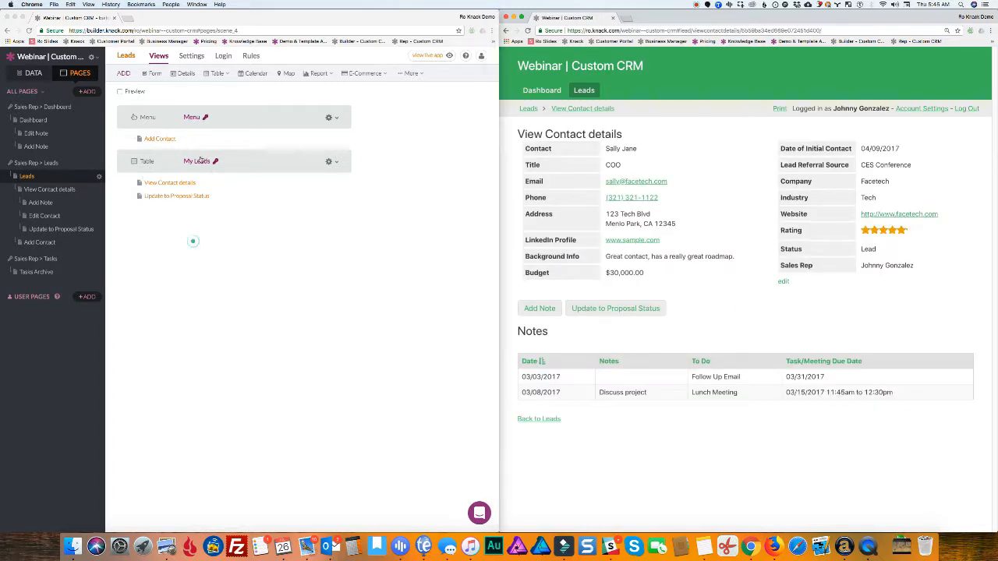
pyautogui.click(193, 244)
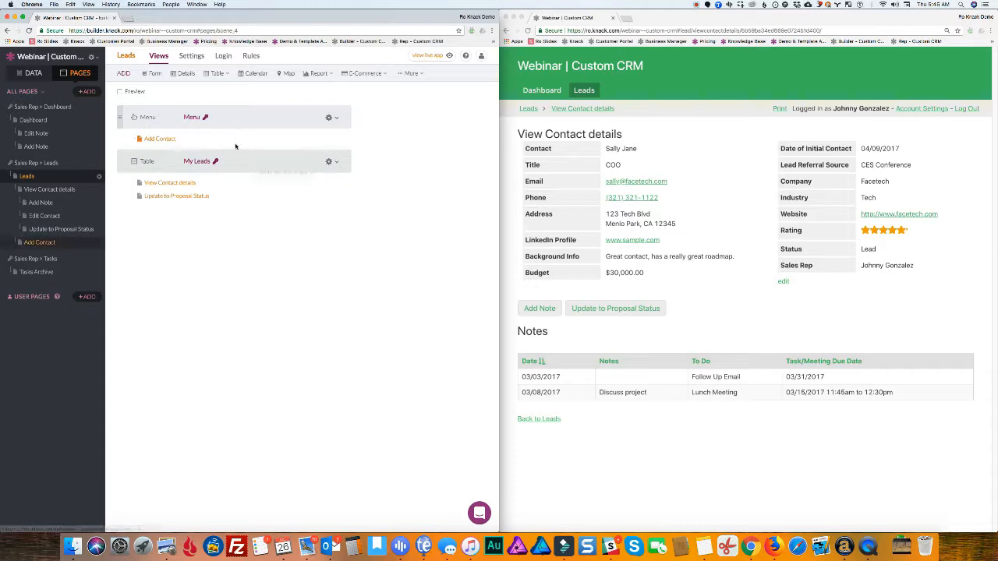
pyautogui.click(217, 73)
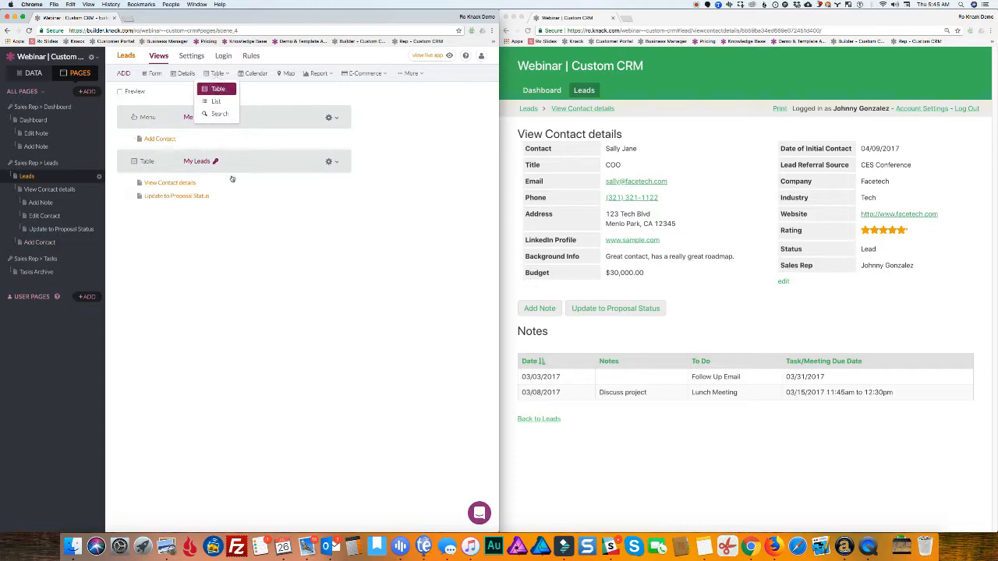
# Add a table of the logged-in user's Contacts with linked Edit Contact and Contact Details pages
pyautogui.click(217, 90)
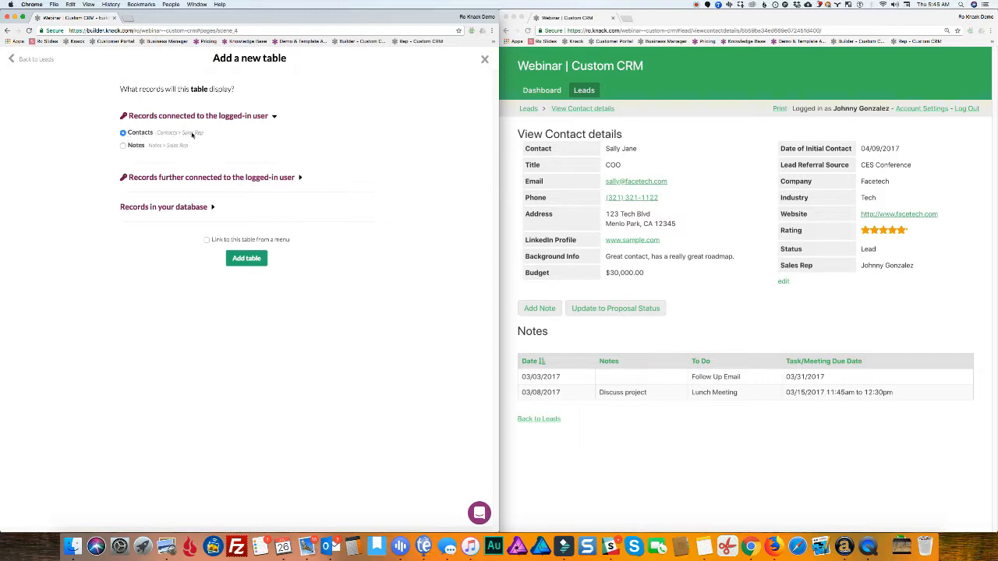
pyautogui.click(247, 258)
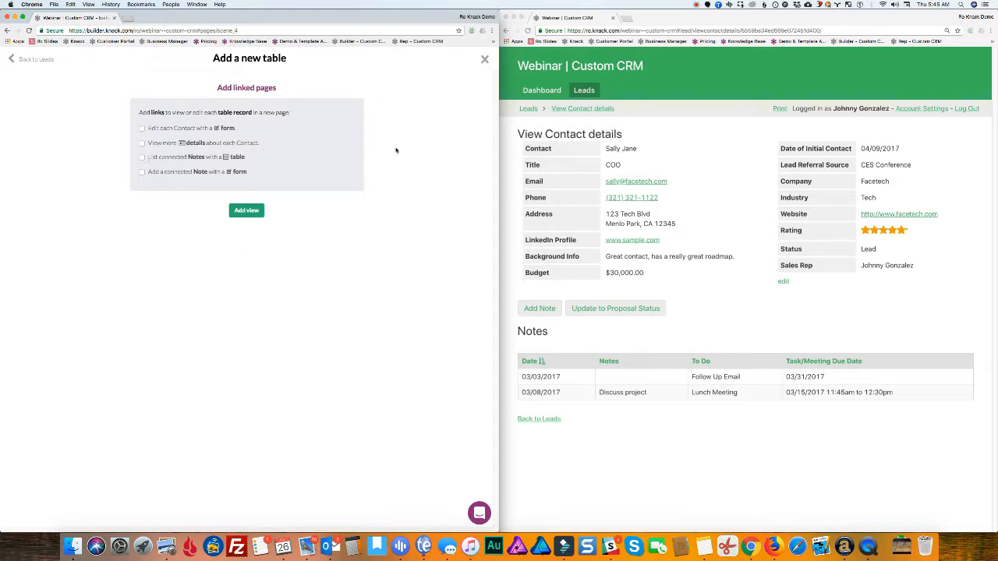
pyautogui.click(583, 90)
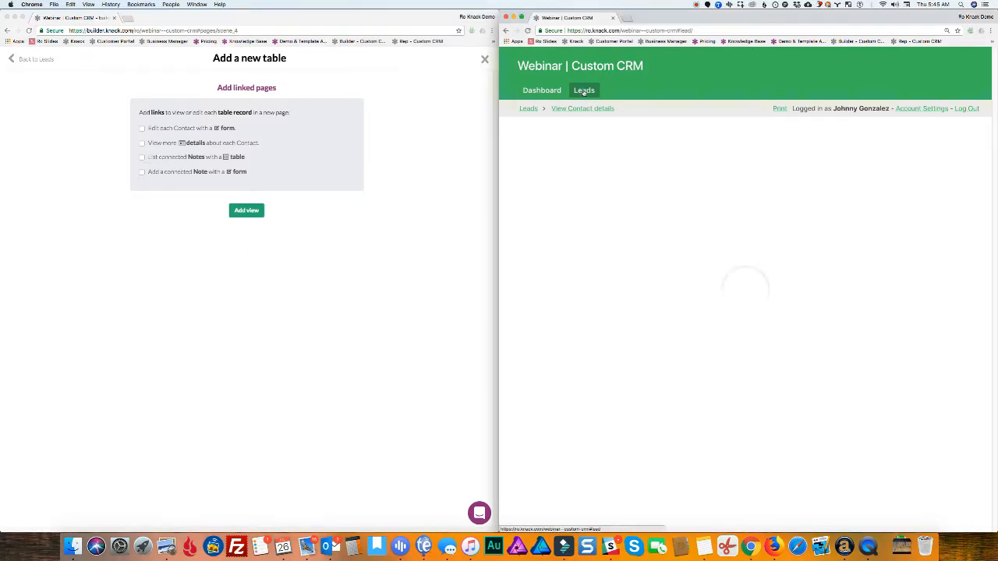
pyautogui.hscroll(5, 908, 245)
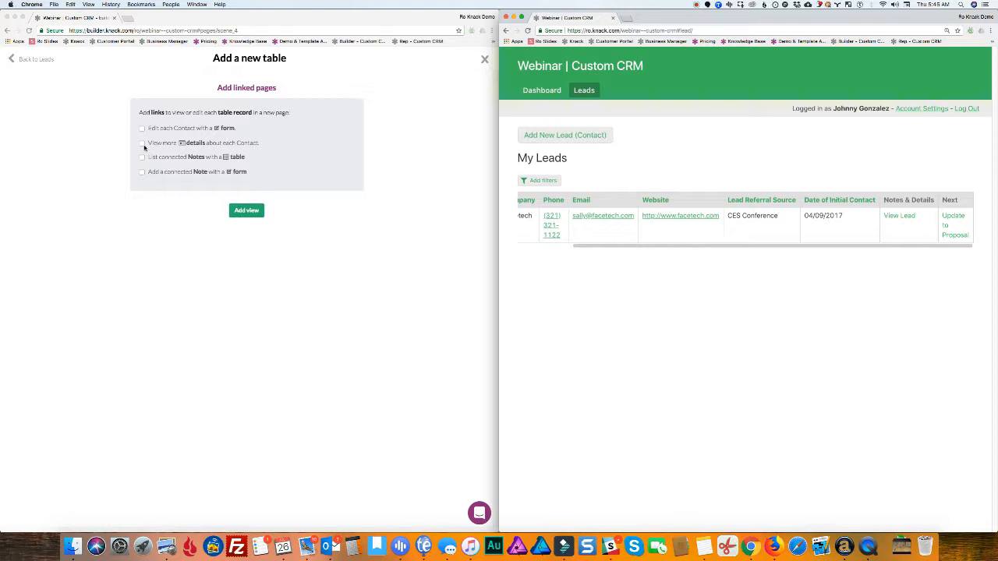
pyautogui.click(141, 144)
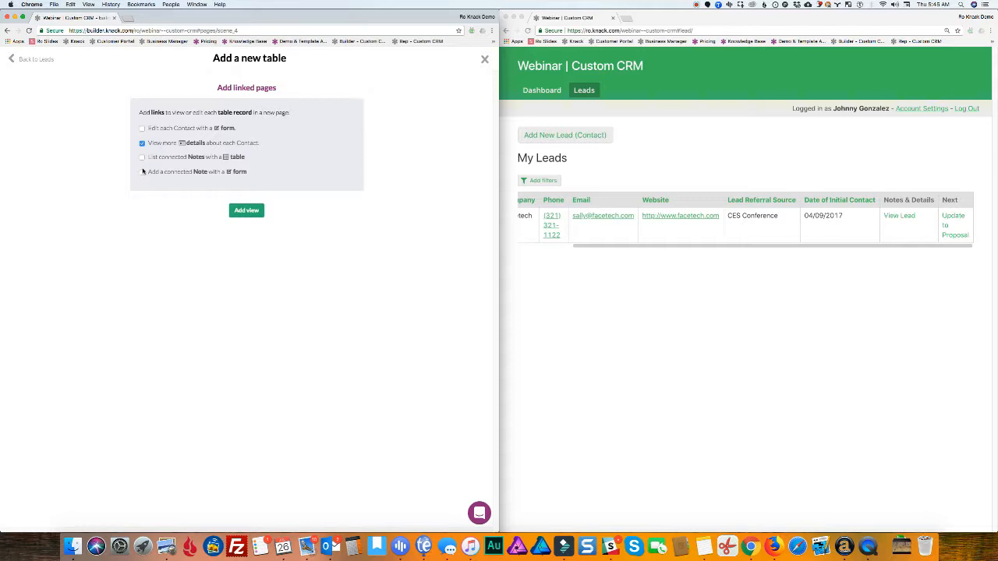
pyautogui.click(142, 129)
# Add the Contacts table view with Edit Contact and Contact Details links, then open its settings
pyautogui.click(241, 211)
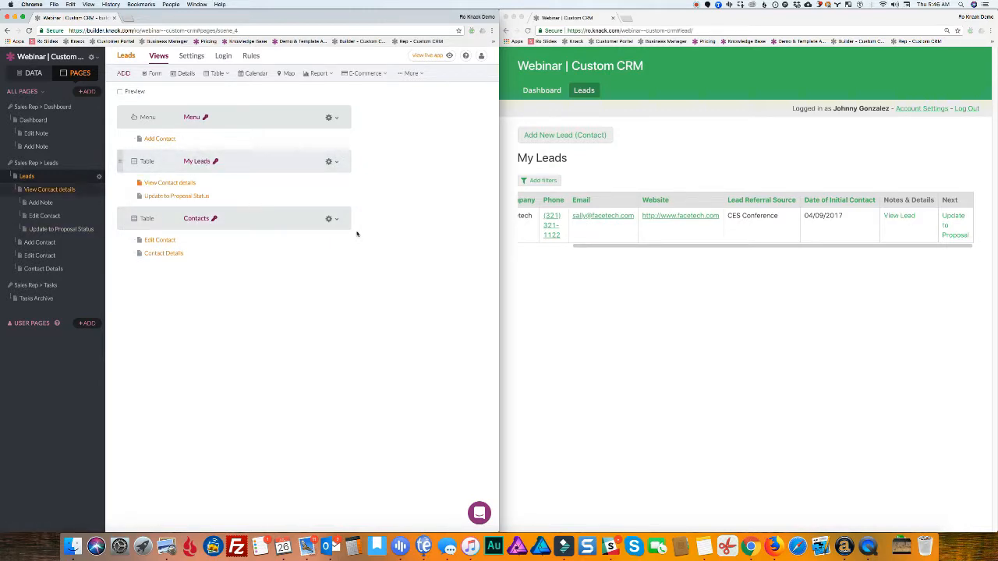
pyautogui.click(333, 219)
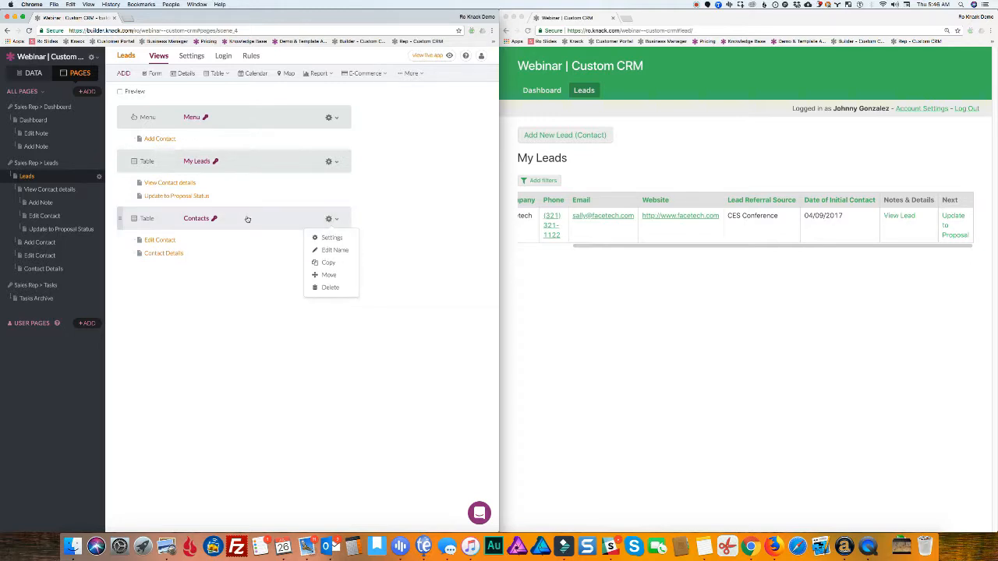
pyautogui.click(213, 261)
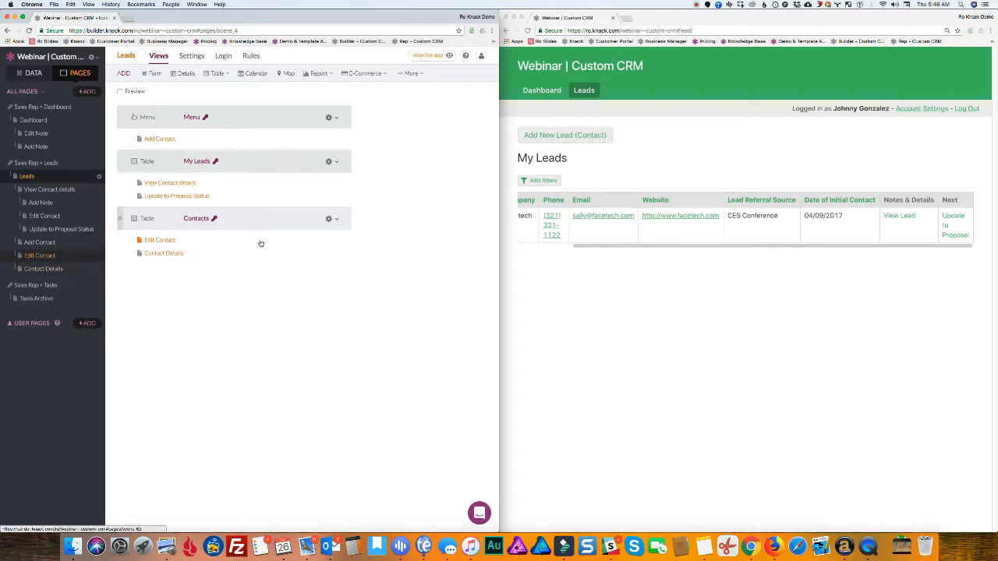
pyautogui.click(329, 218)
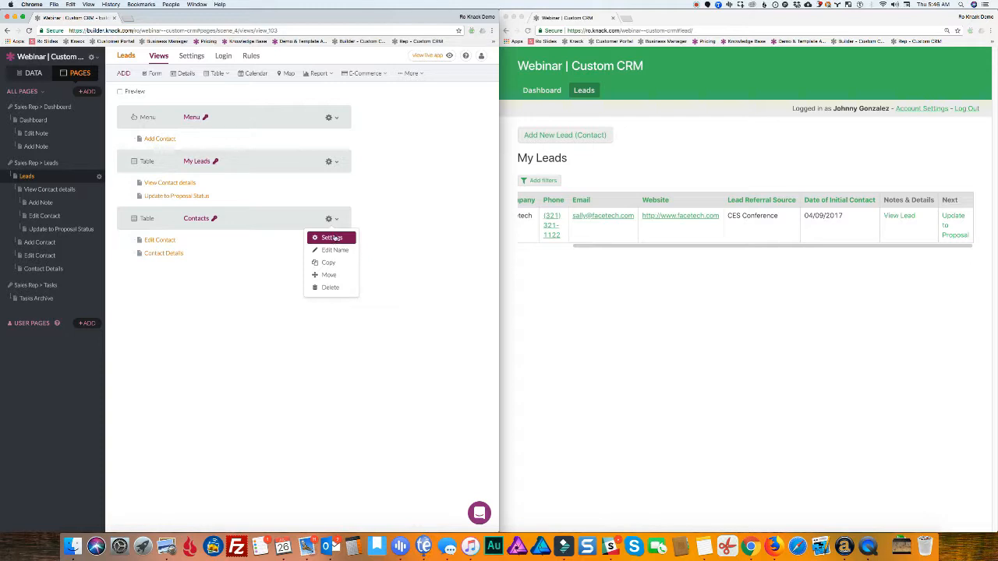
pyautogui.click(343, 239)
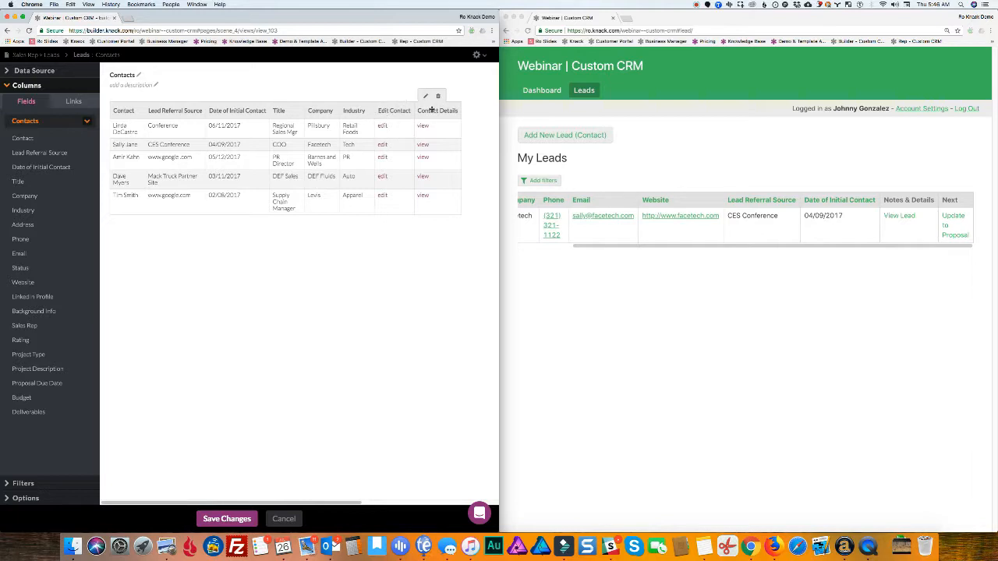
# Move Contact Details before Edit Contact and rename it 'Notes & Details' with 'View Lead' link text
pyautogui.moveTo(431, 109); pyautogui.dragTo(393, 123)
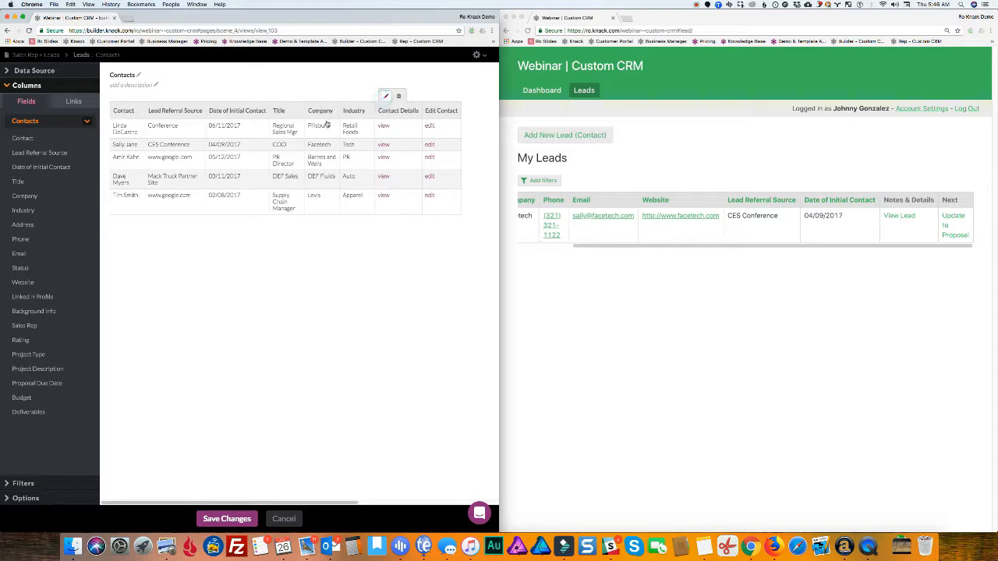
pyautogui.click(383, 98)
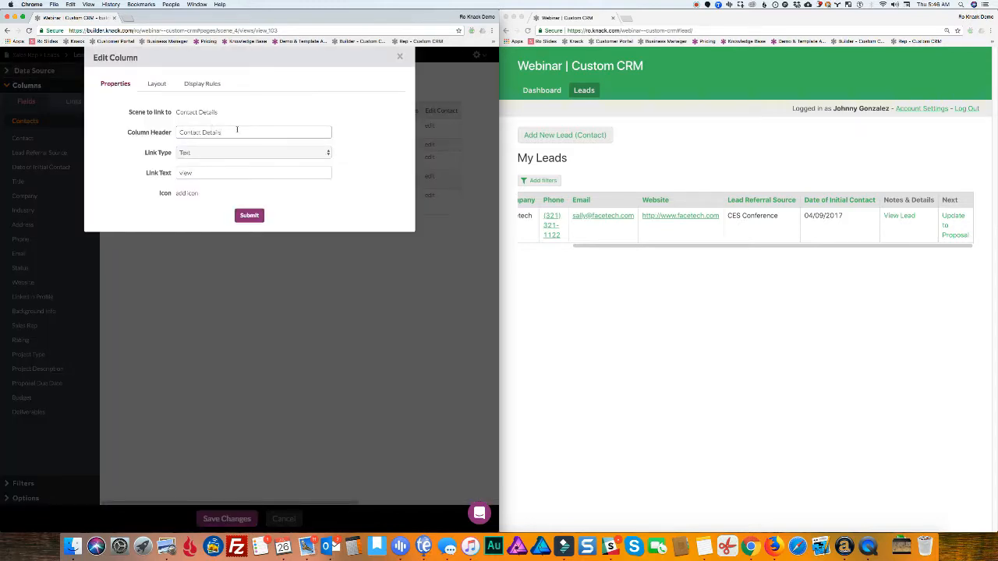
pyautogui.tripleClick(181, 132)
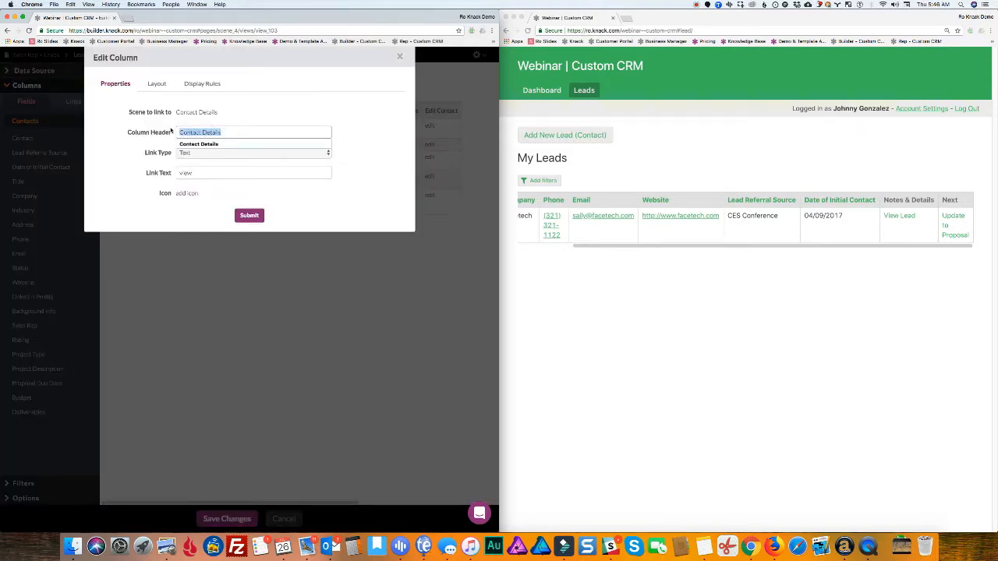
pyautogui.write('Notes &')
pyautogui.click(195, 144)
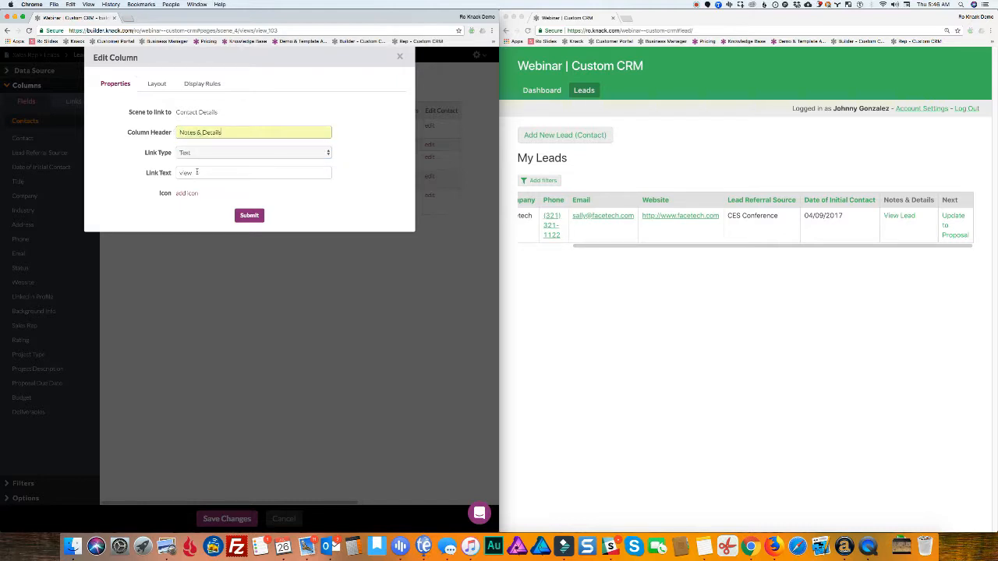
pyautogui.tripleClick(196, 171)
pyautogui.write('View')
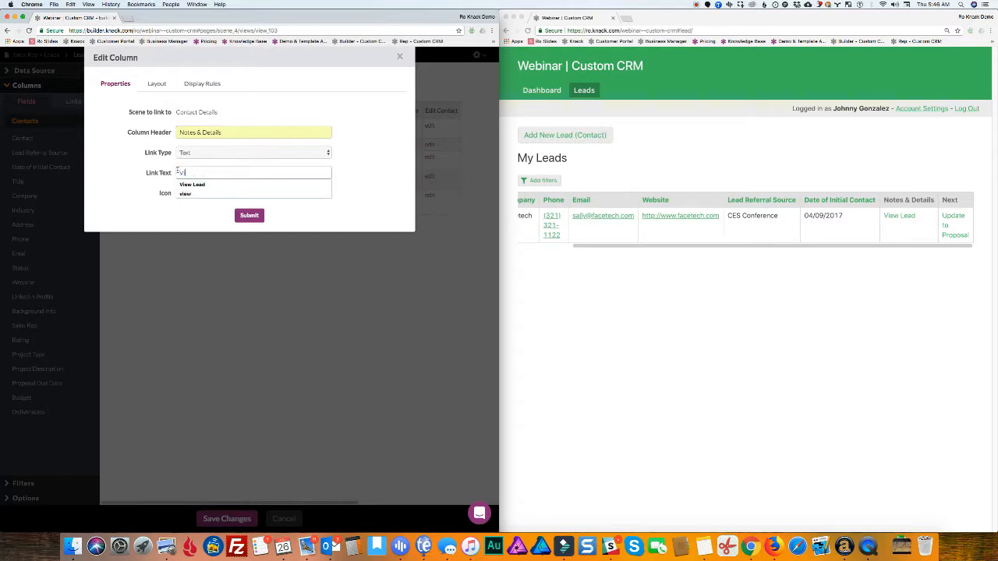
pyautogui.click(226, 185)
pyautogui.click(249, 215)
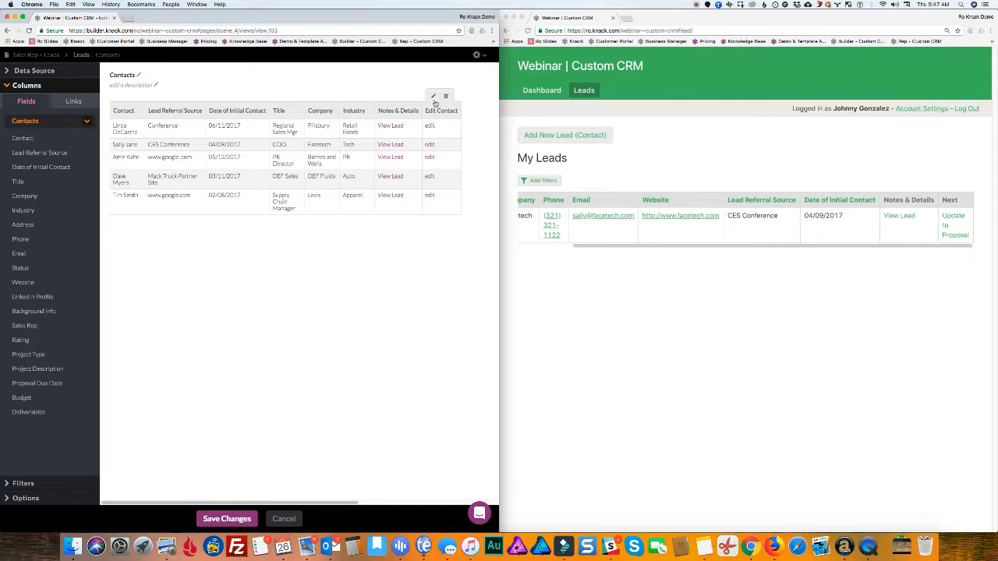
# Change the Edit Contact column to header 'Next' with 'Update to Proposal' link text
pyautogui.click(430, 97)
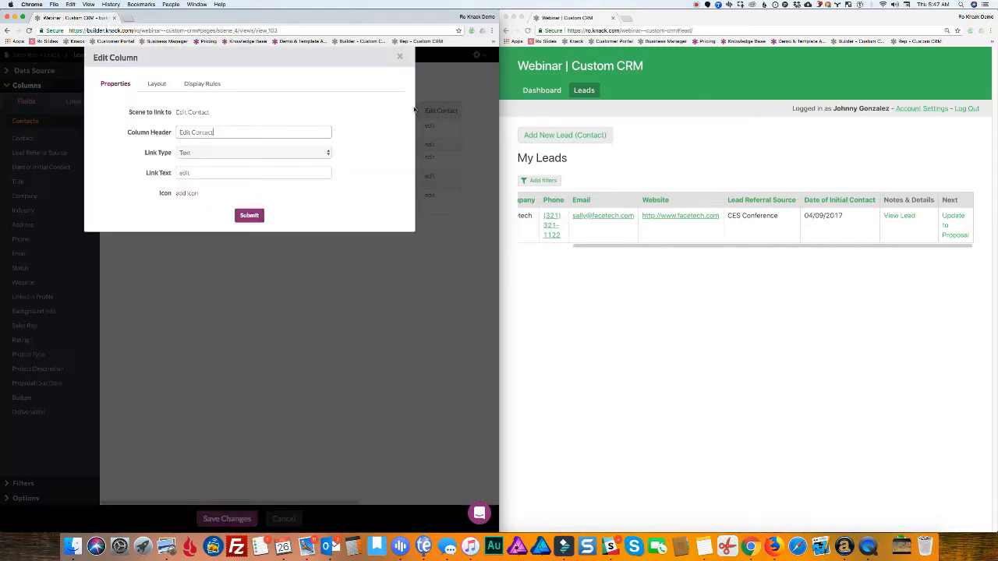
pyautogui.moveTo(224, 133); pyautogui.dragTo(180, 134)
pyautogui.write('Next')
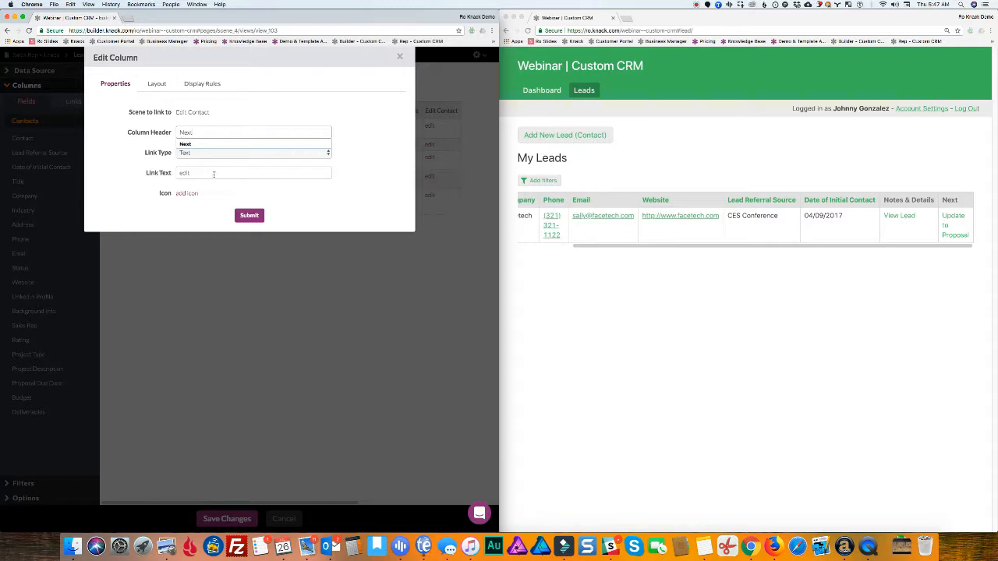
pyautogui.moveTo(192, 174); pyautogui.dragTo(160, 173)
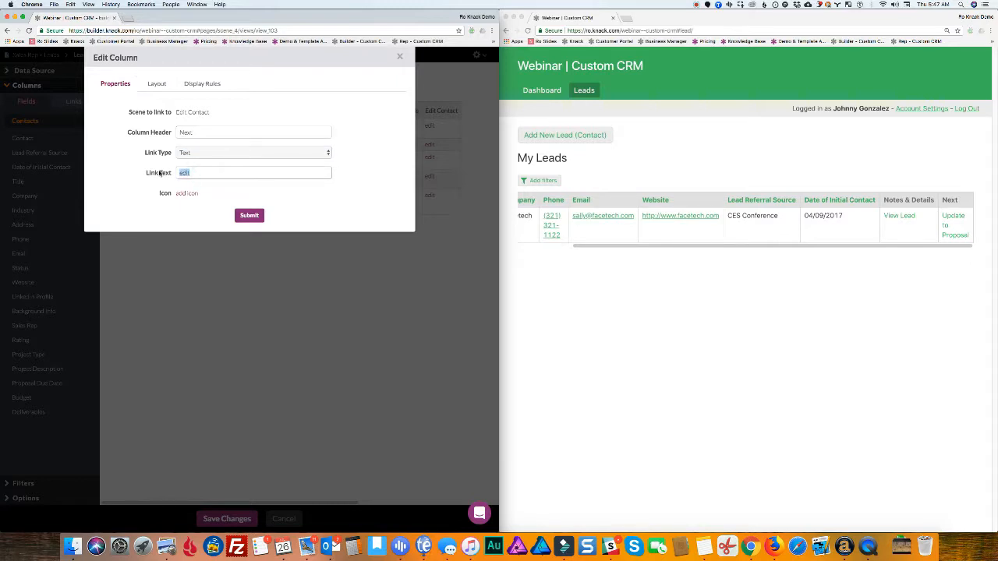
pyautogui.write('Up')
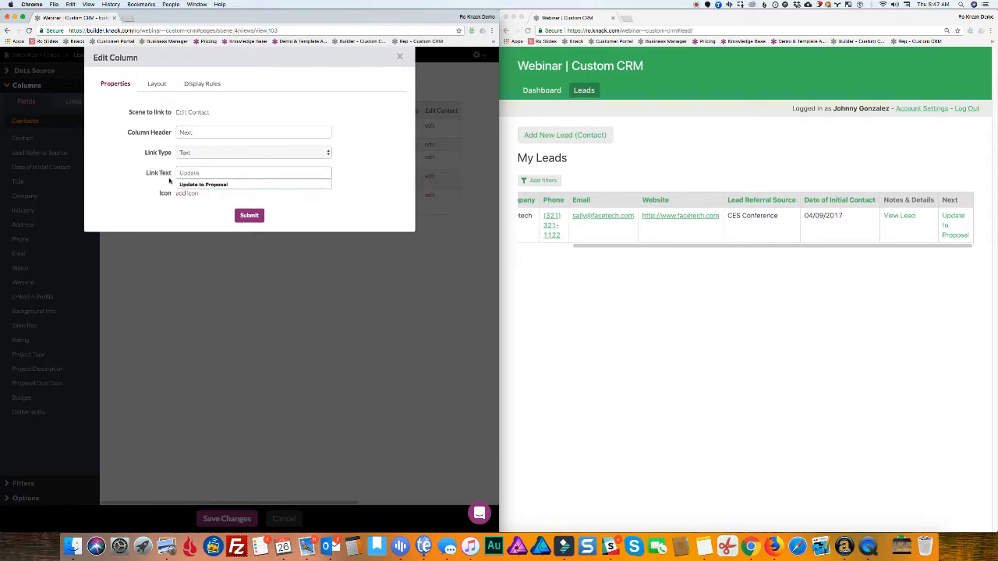
pyautogui.write('date')
pyautogui.click(188, 185)
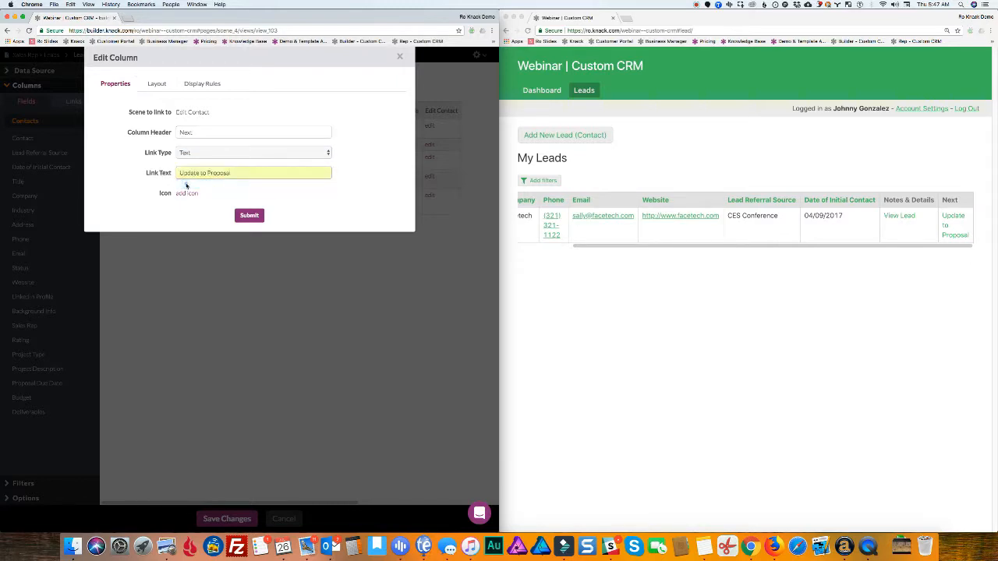
pyautogui.click(249, 215)
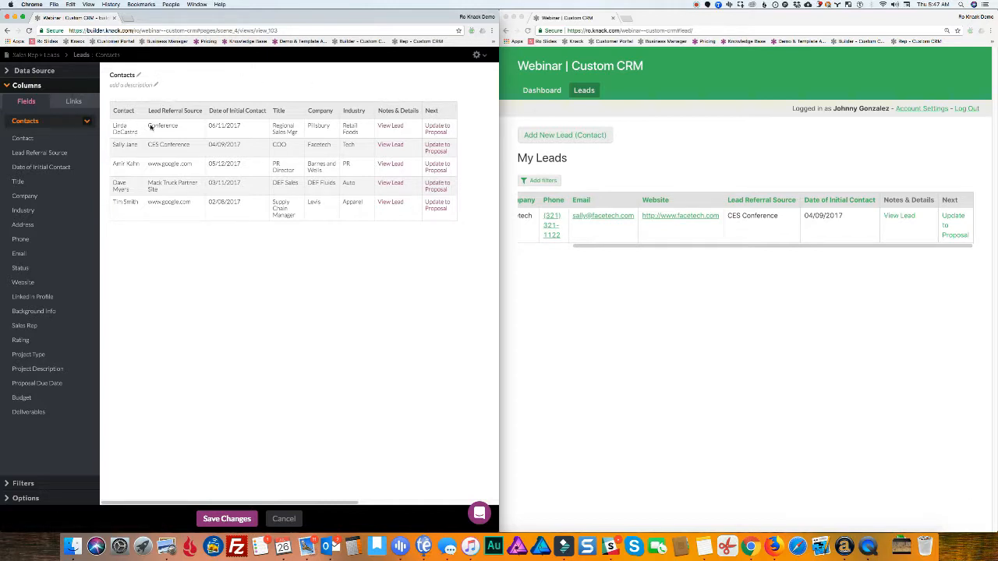
# Rename the Contacts table title to 'My Leads'
pyautogui.click(122, 75)
pyautogui.doubleClick(125, 75)
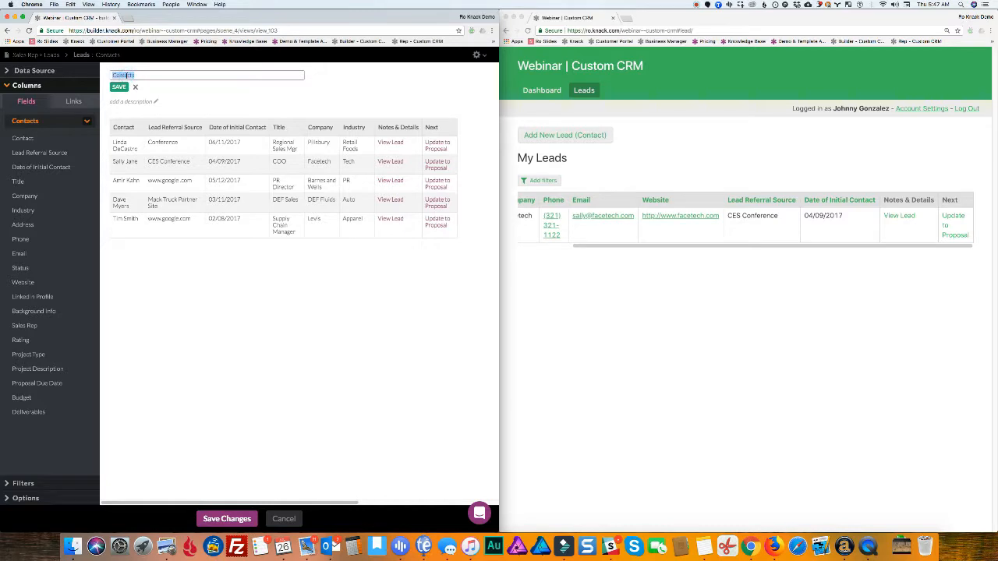
pyautogui.write('My Leads')
pyautogui.click(121, 87)
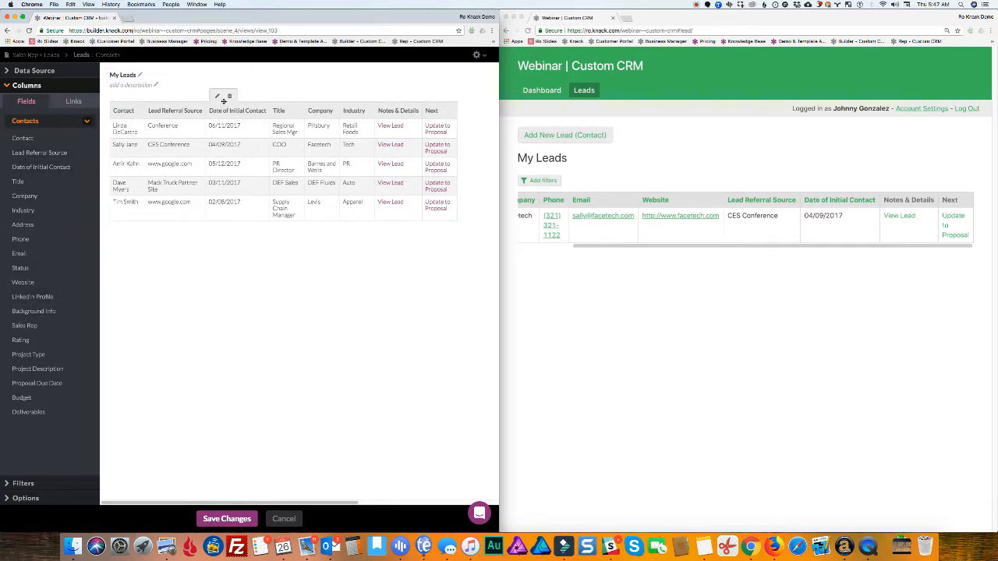
# Add a data source filter rule so the table shows only contacts with Status Lead
pyautogui.click(49, 76)
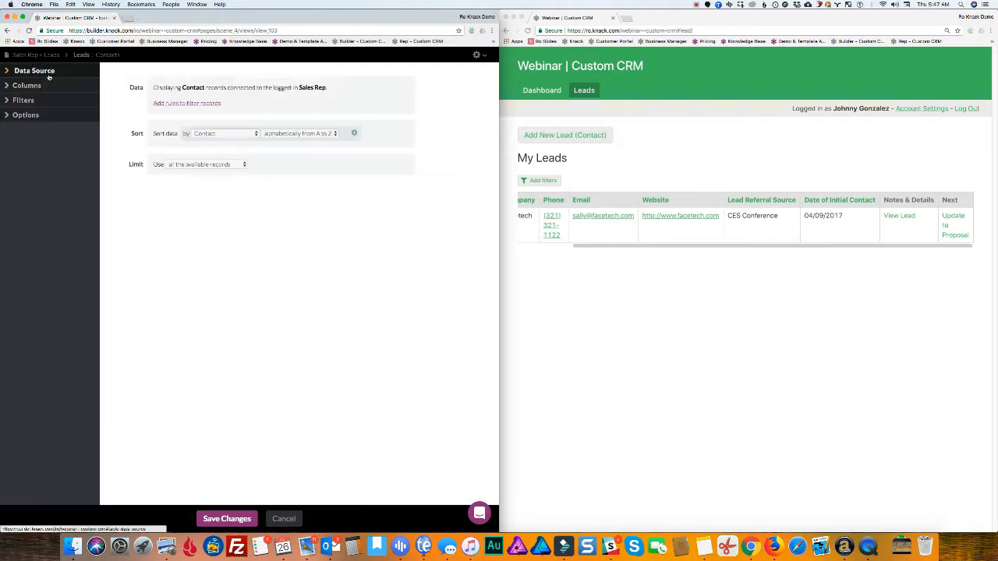
pyautogui.click(192, 106)
pyautogui.click(183, 126)
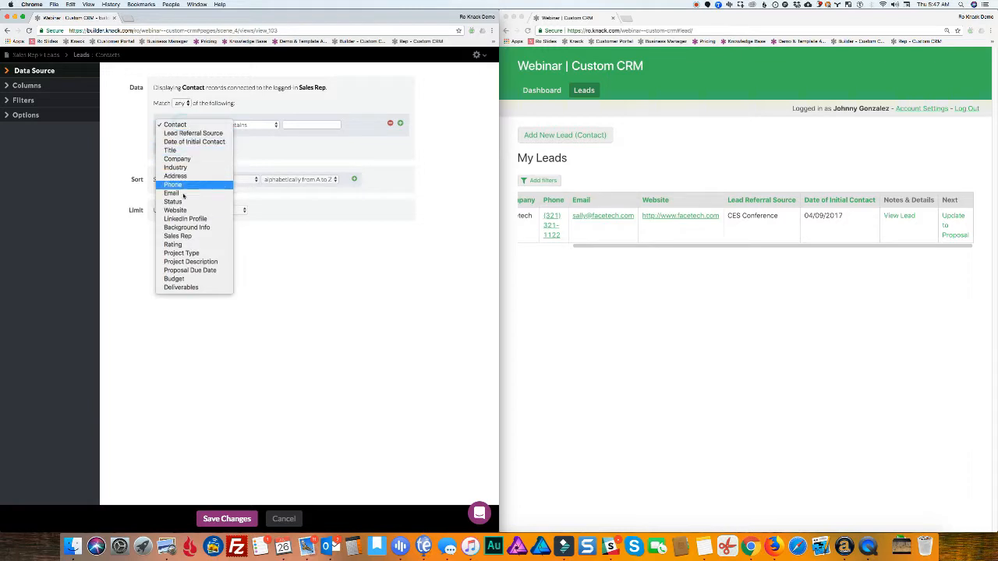
pyautogui.click(293, 166)
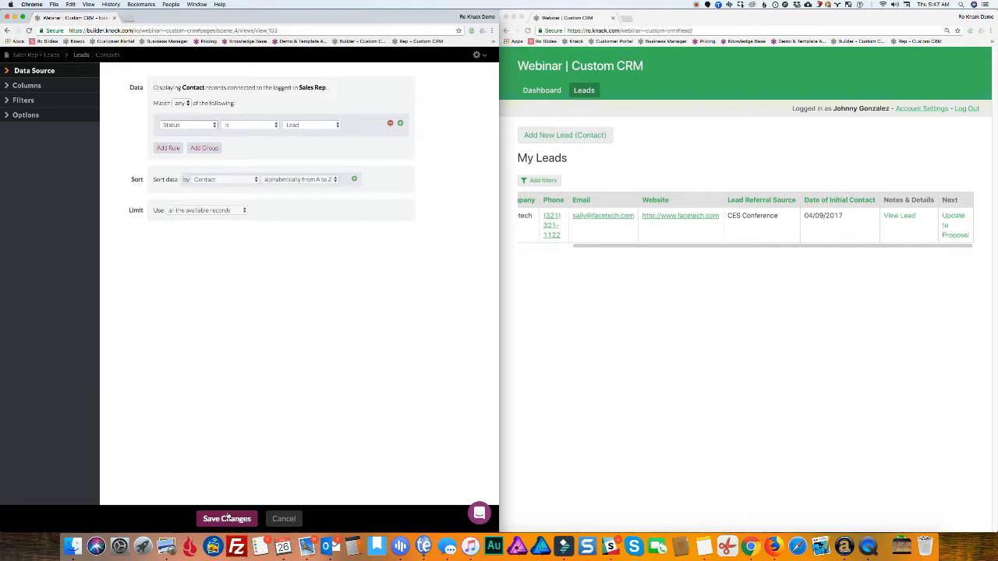
pyautogui.click(35, 88)
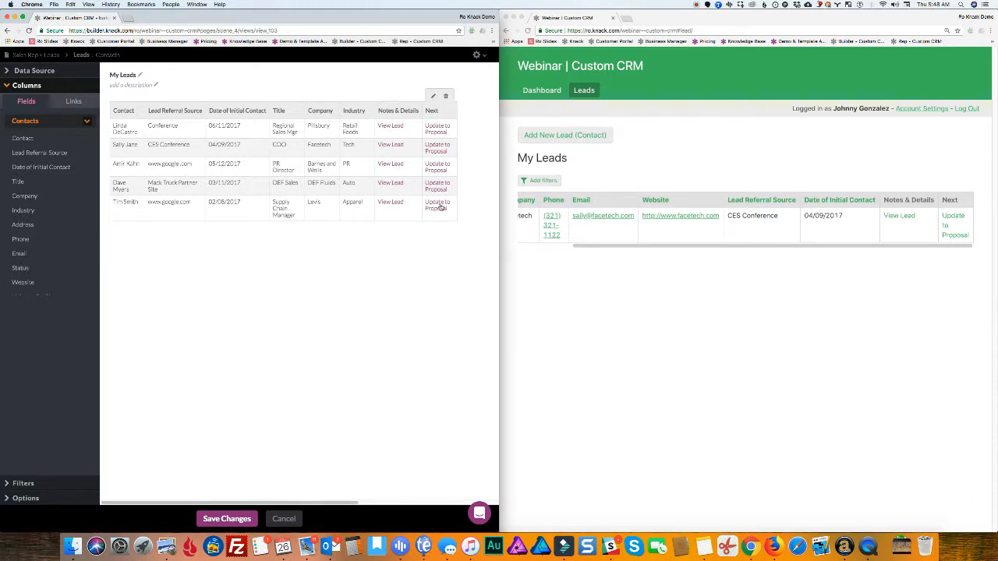
# Save the My Leads changes, preview a lead's Contact Details live, then view the Notes object's fields
pyautogui.click(229, 519)
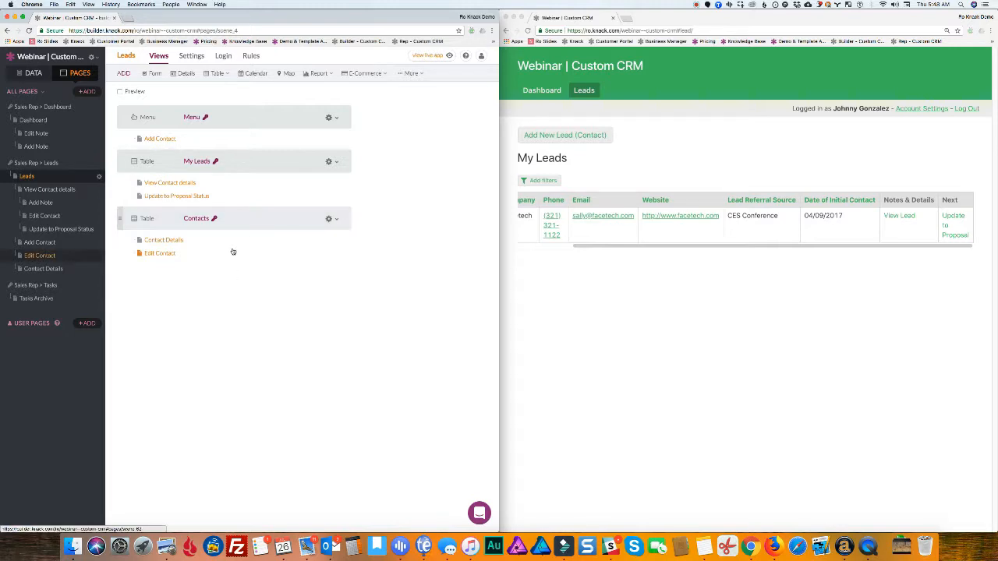
pyautogui.click(164, 241)
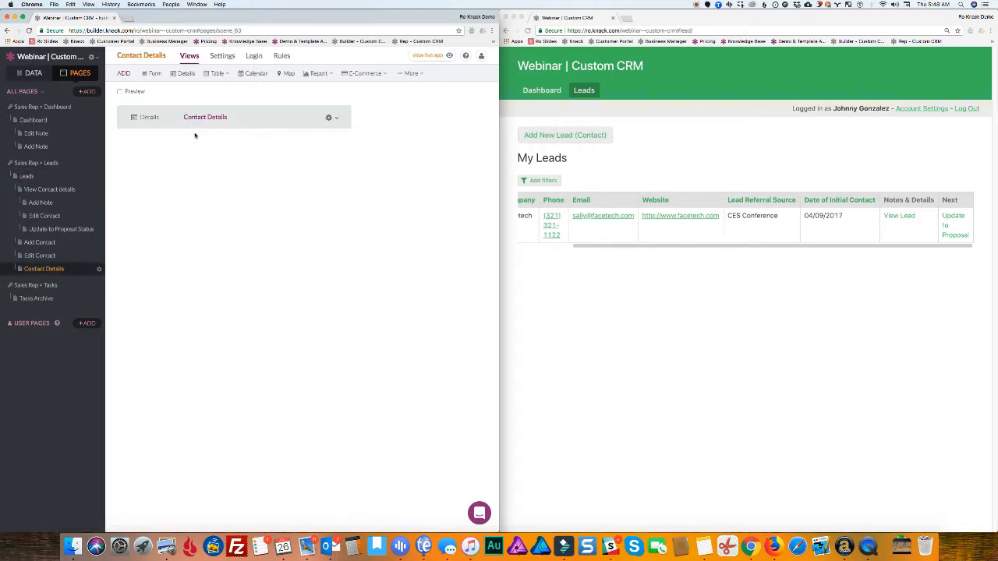
pyautogui.click(900, 218)
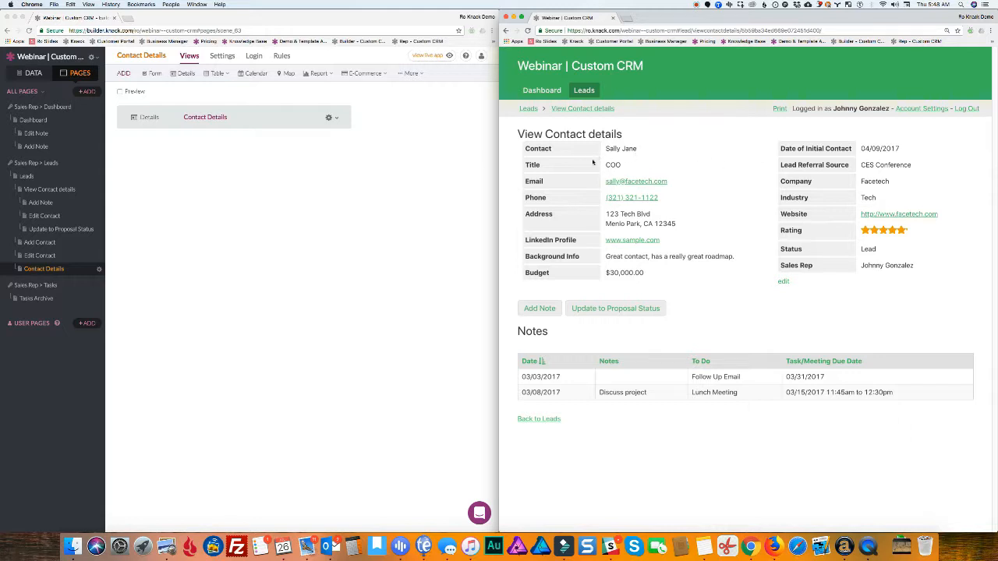
pyautogui.click(248, 174)
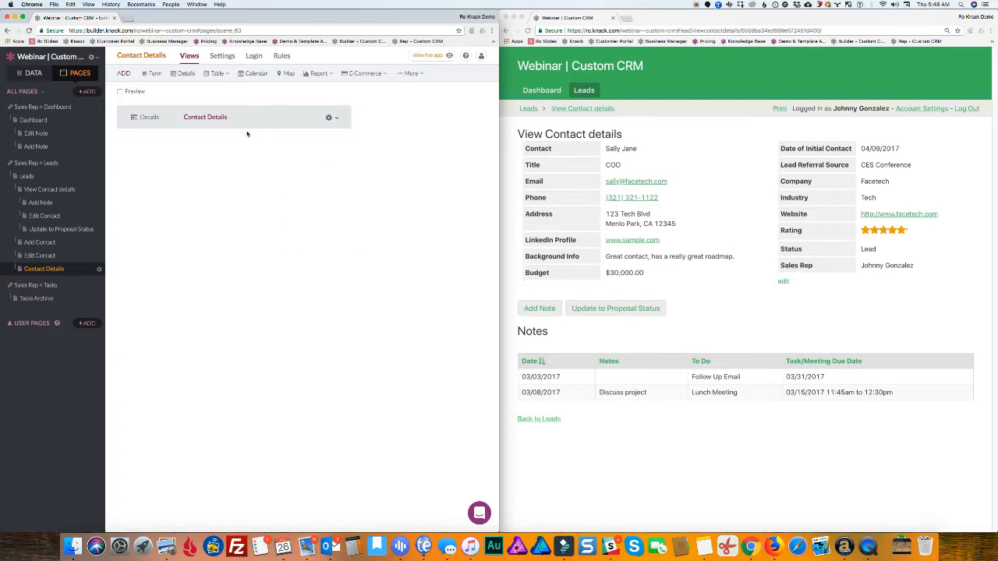
pyautogui.click(39, 76)
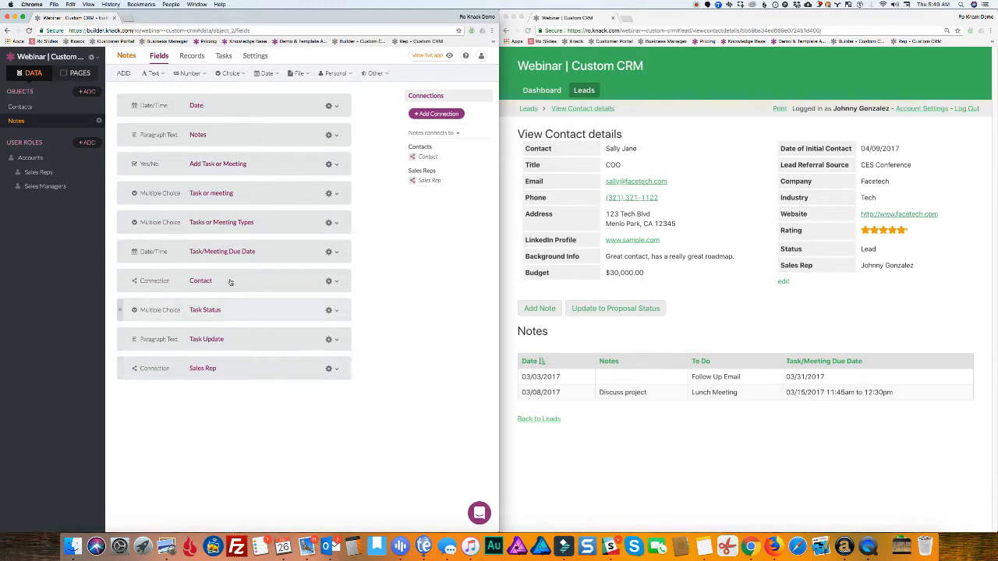
# Add a table of the Notes connected to the page's Contact to the Contact Details page
pyautogui.click(76, 76)
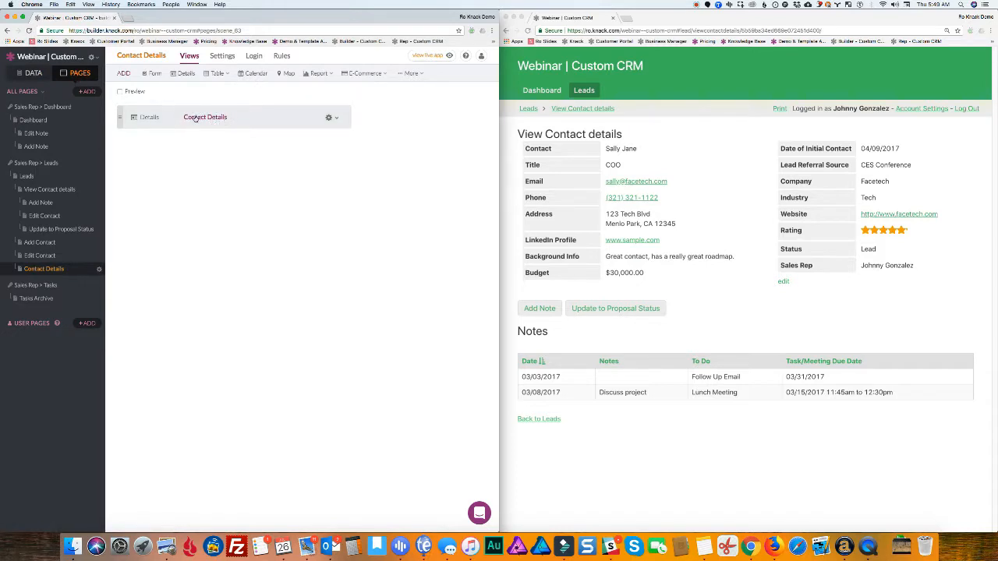
pyautogui.click(220, 74)
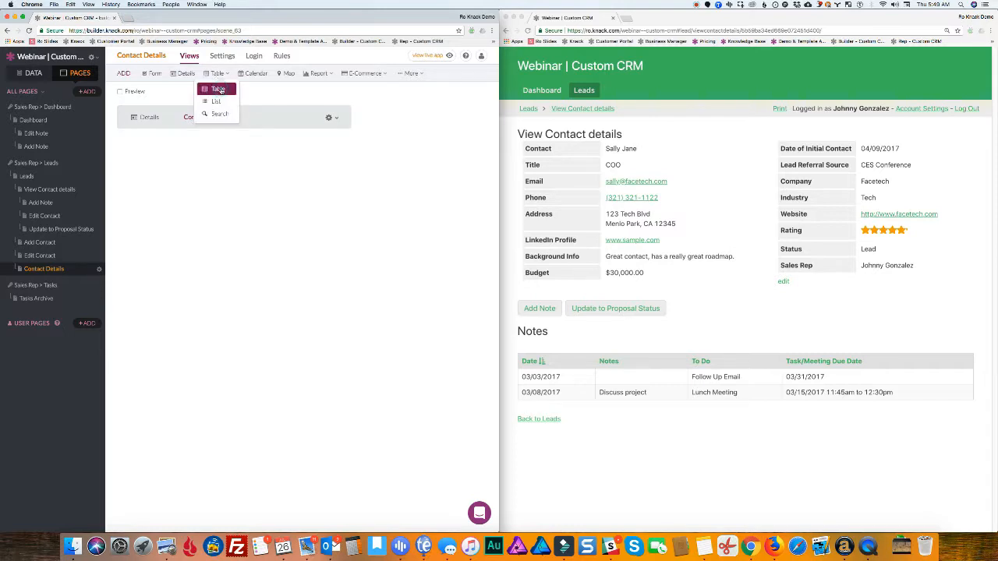
pyautogui.click(217, 89)
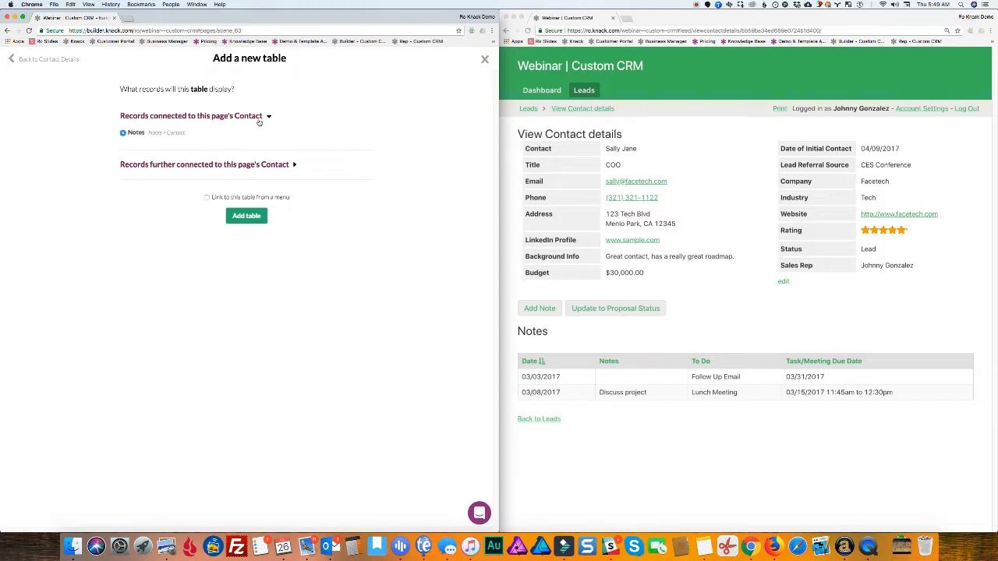
pyautogui.click(235, 217)
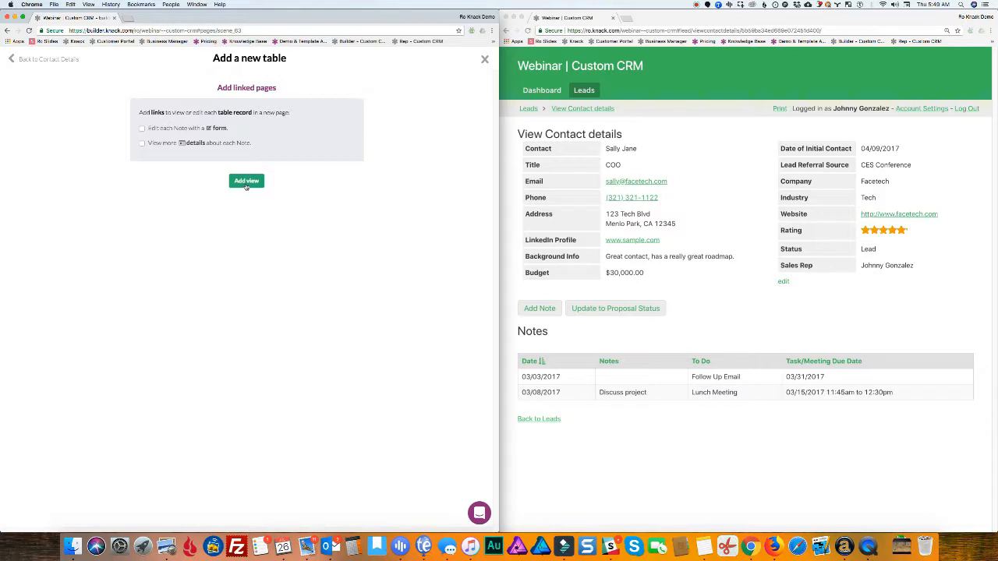
pyautogui.click(246, 184)
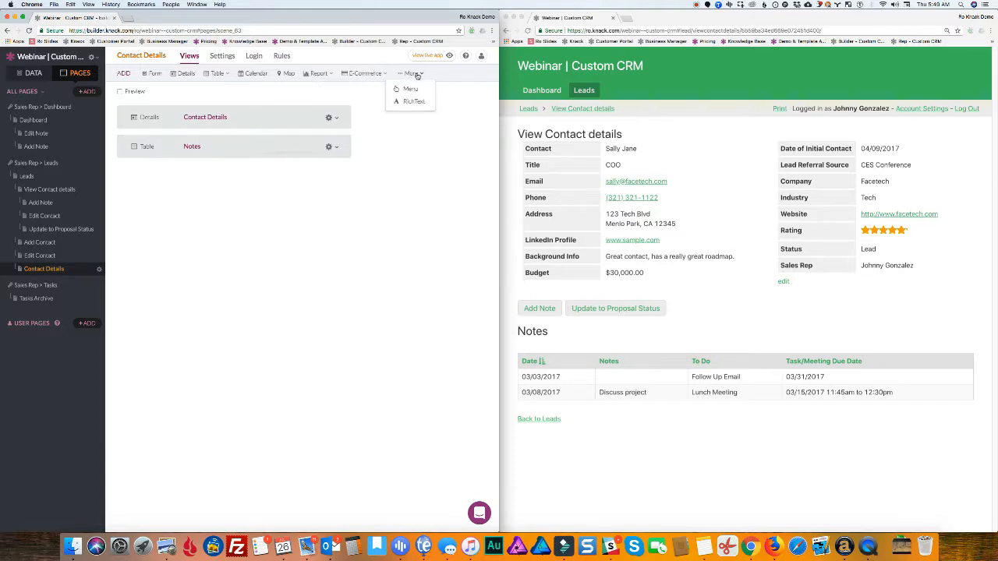
# Add a Menu view to the Contact Details page, then return to the Leads page
pyautogui.click(411, 89)
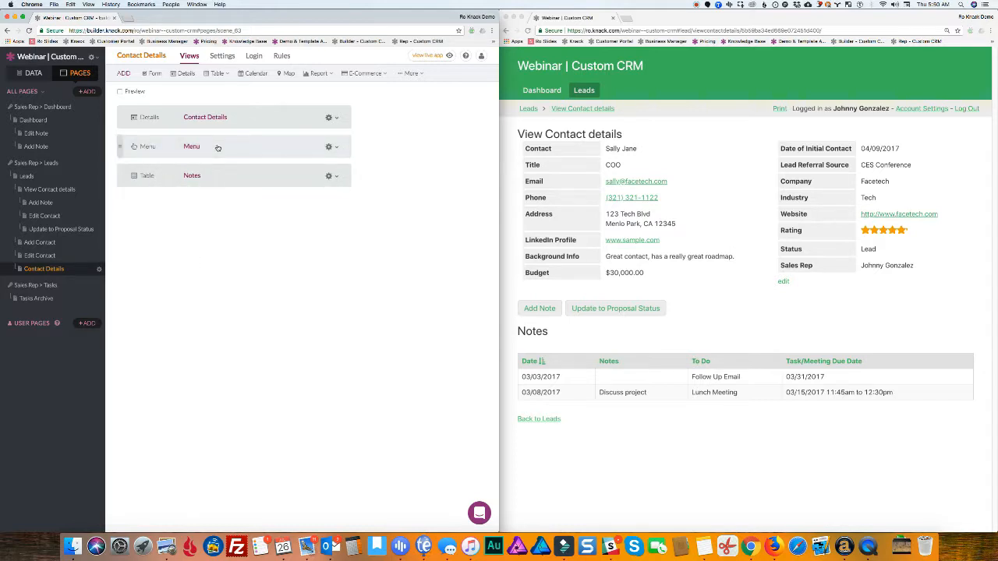
pyautogui.click(36, 181)
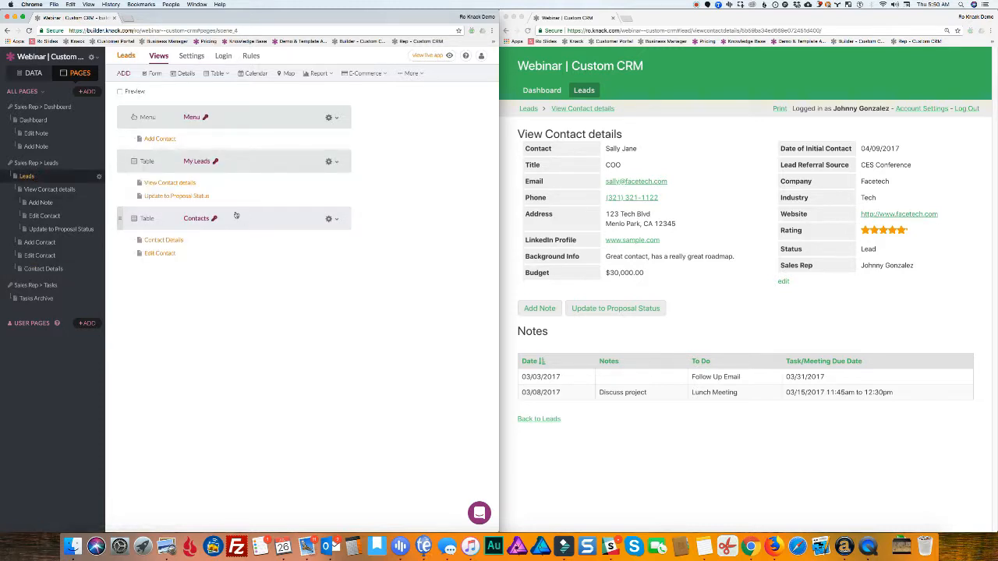
# Open the Edit Contact form in the builder and preview a lead's Update to Proposal form live
pyautogui.click(167, 254)
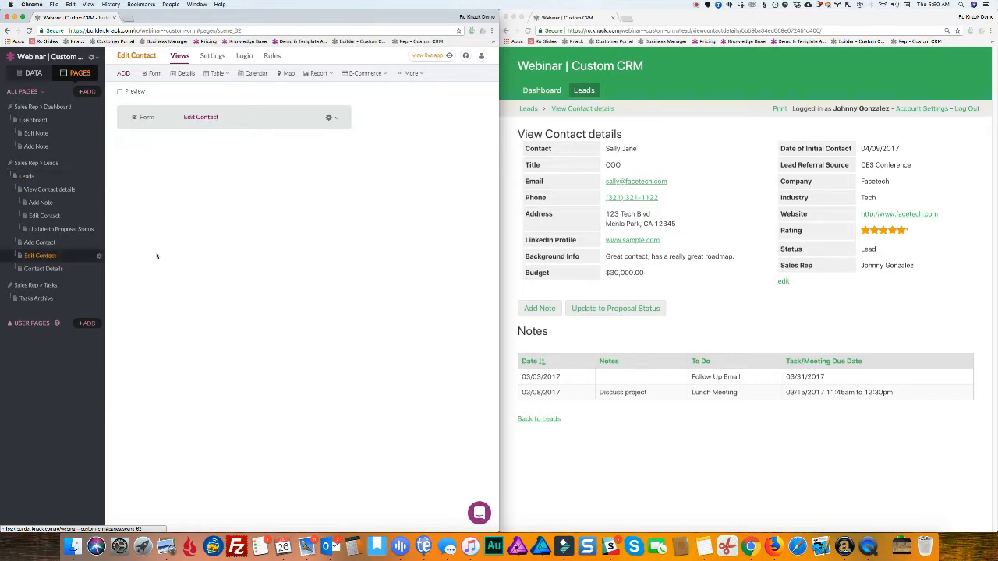
pyautogui.click(234, 117)
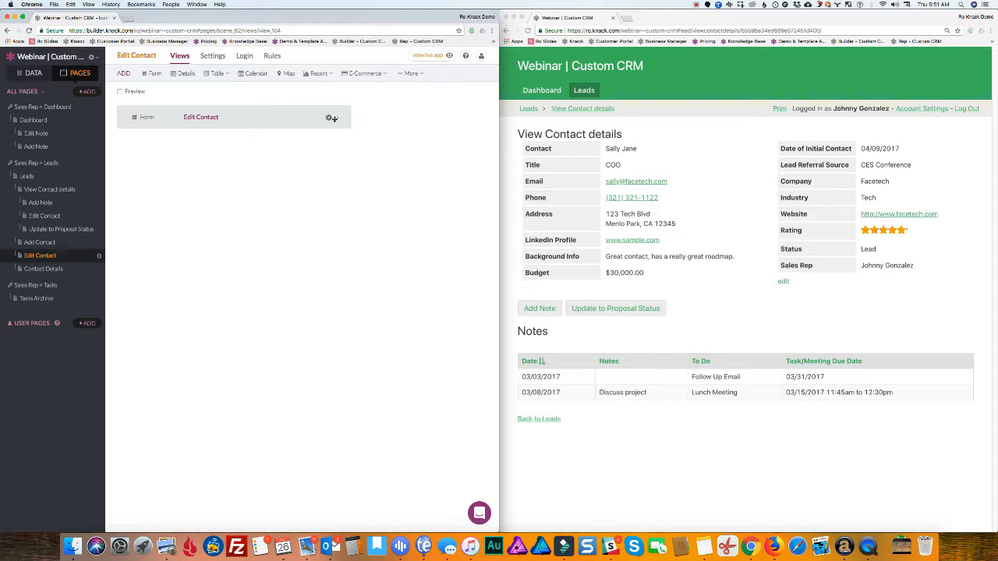
pyautogui.click(330, 118)
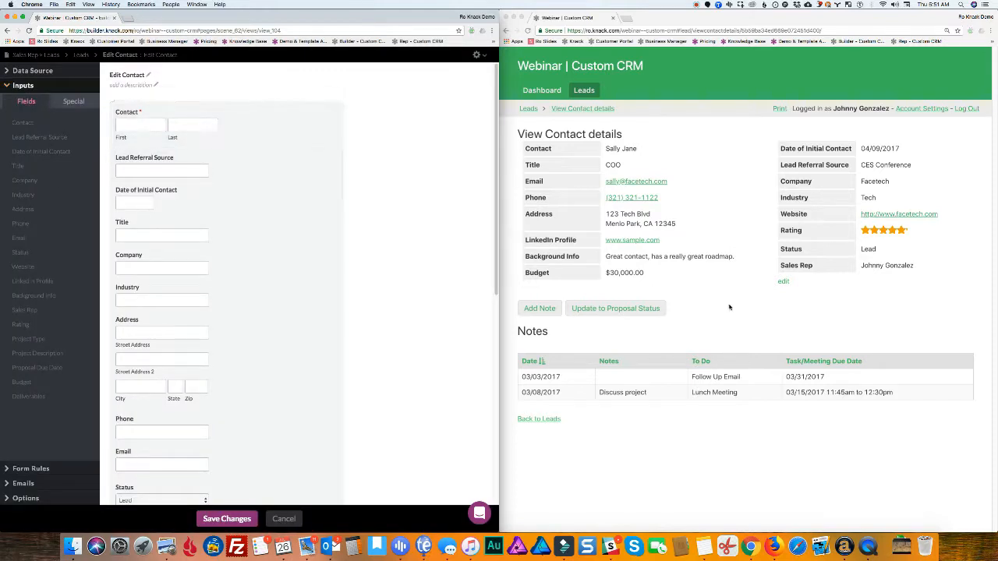
pyautogui.click(584, 90)
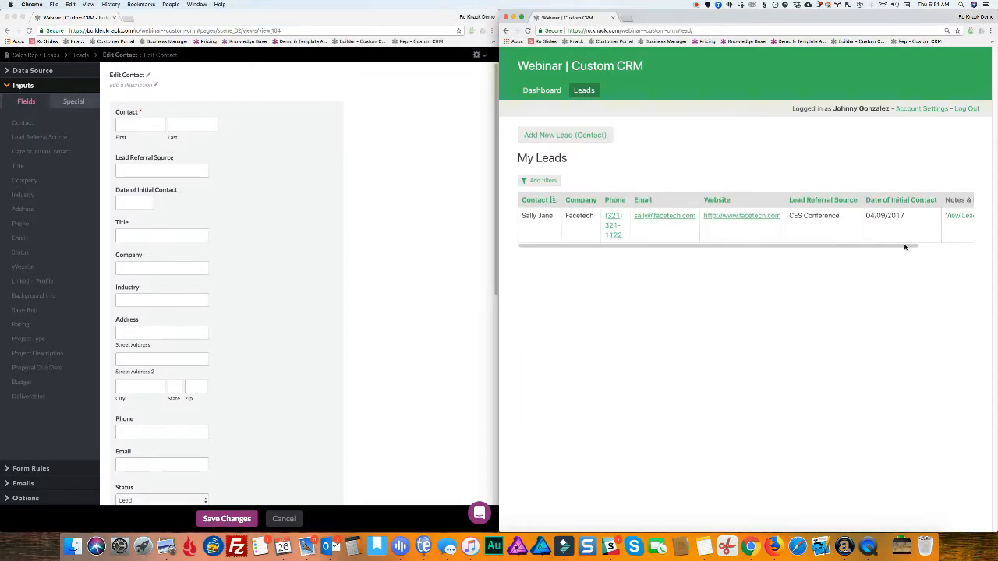
pyautogui.hscroll(5, 905, 247)
pyautogui.click(951, 218)
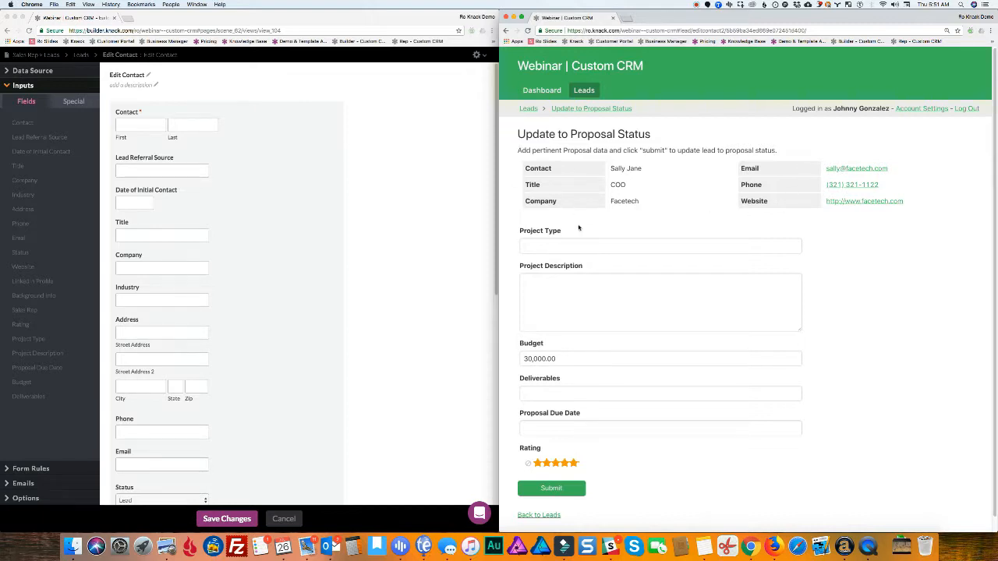
pyautogui.scroll(-1, 550, 316)
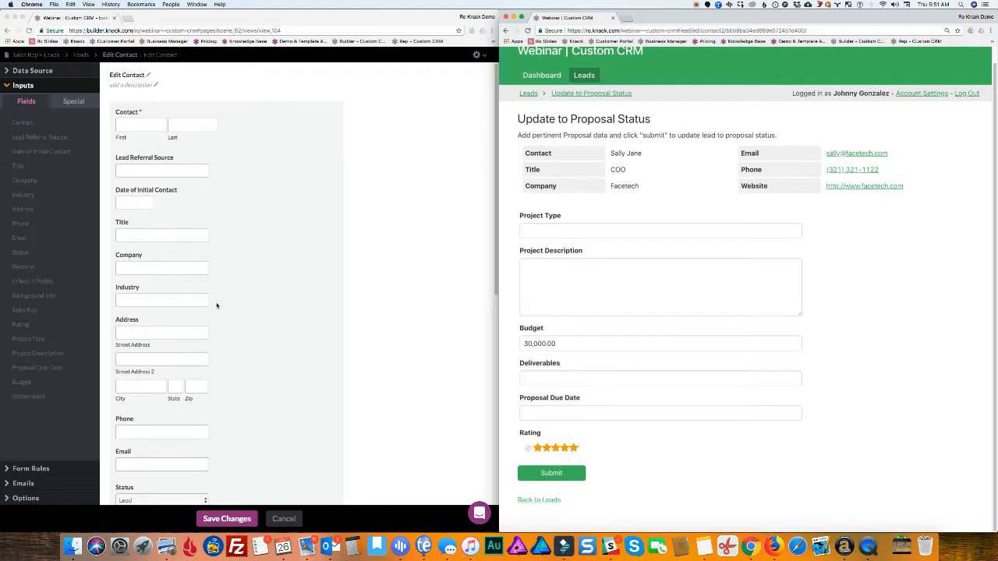
pyautogui.click(573, 228)
pyautogui.click(303, 123)
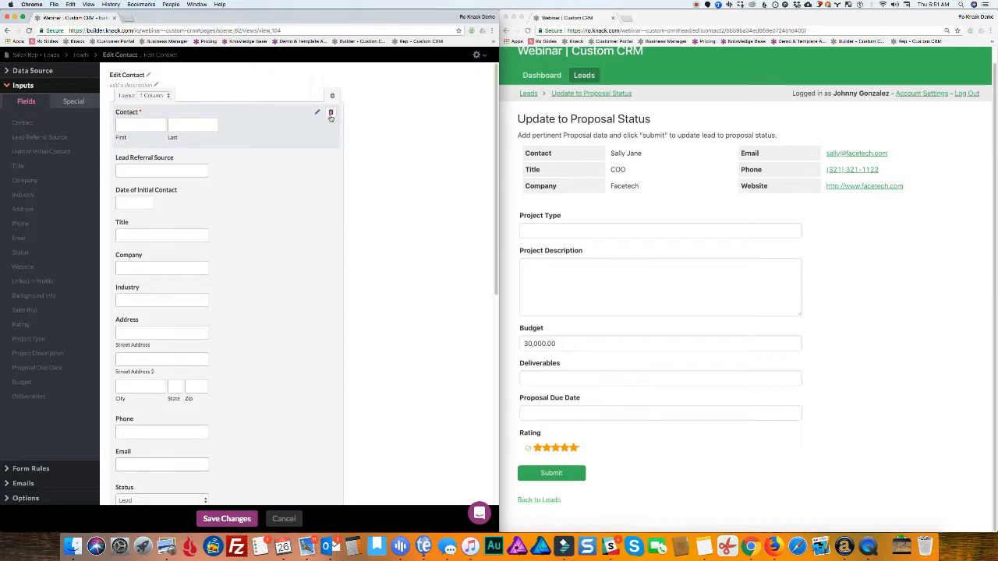
# Remove the Contact through Sales Rep fields from the form and move Rating to the bottom
pyautogui.click(330, 113)
pyautogui.click(330, 113)
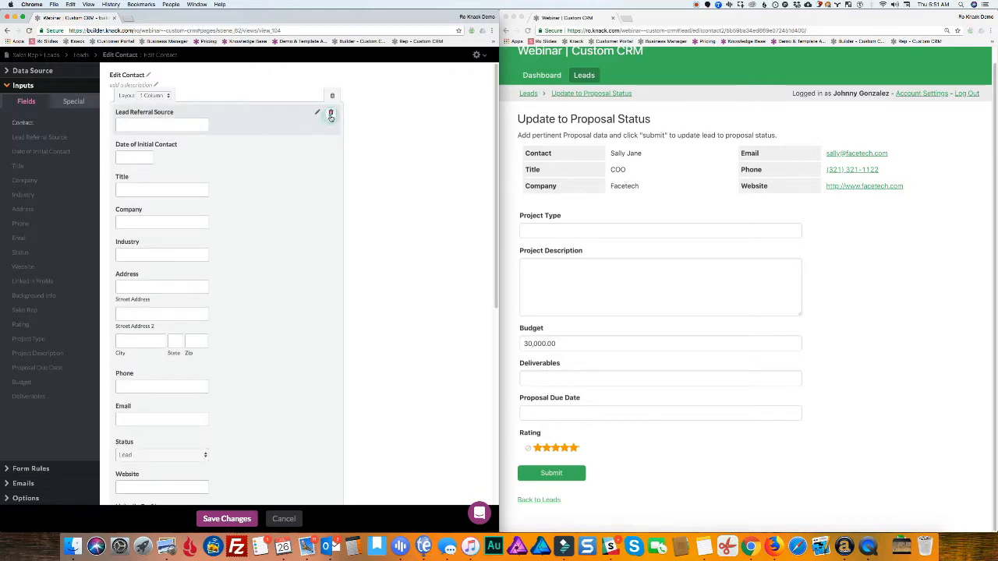
pyautogui.click(331, 113)
pyautogui.click(330, 113)
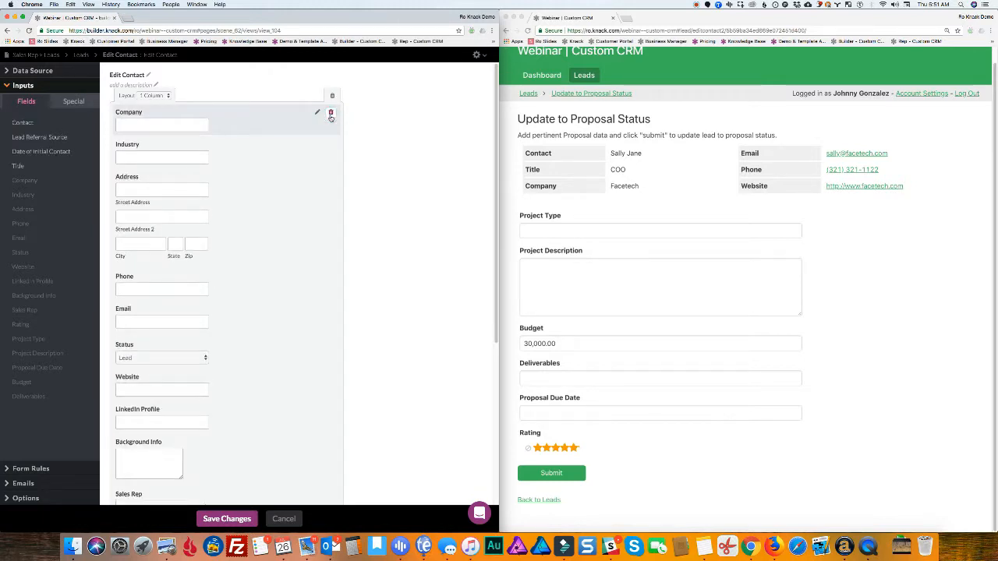
pyautogui.click(331, 114)
pyautogui.click(331, 114)
pyautogui.click(331, 114)
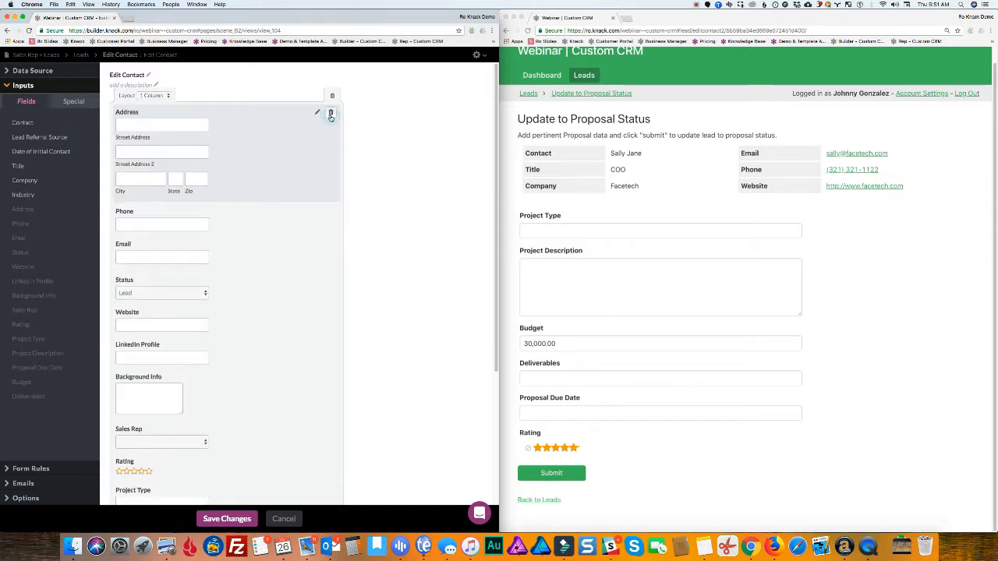
pyautogui.click(331, 113)
pyautogui.click(330, 114)
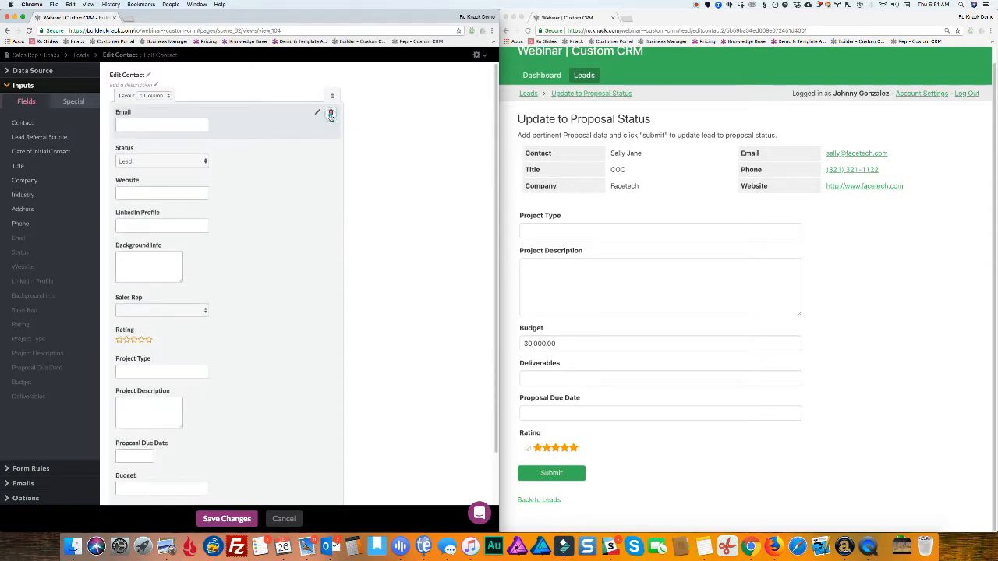
pyautogui.click(331, 114)
pyautogui.click(331, 113)
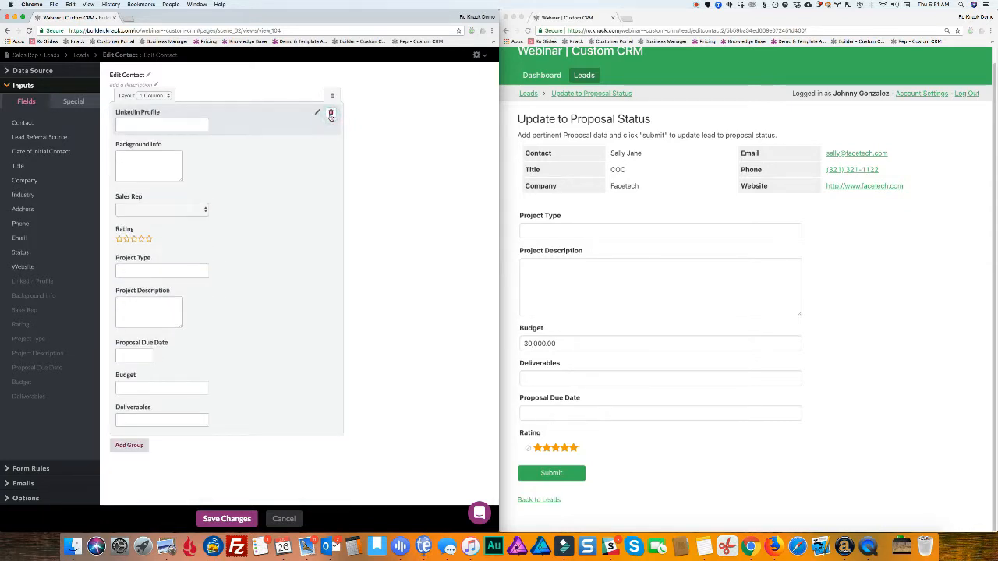
pyautogui.click(331, 114)
pyautogui.click(331, 114)
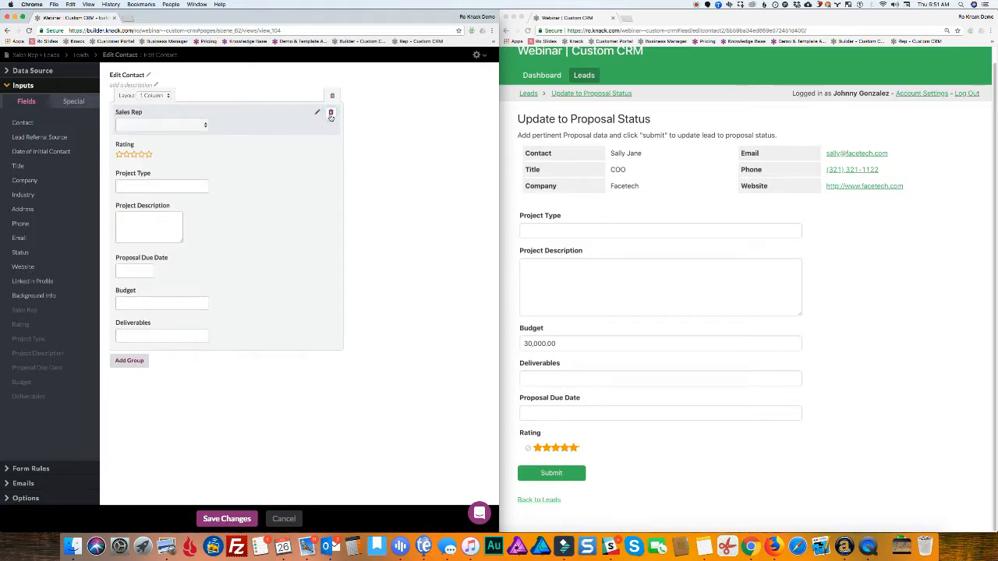
pyautogui.click(331, 114)
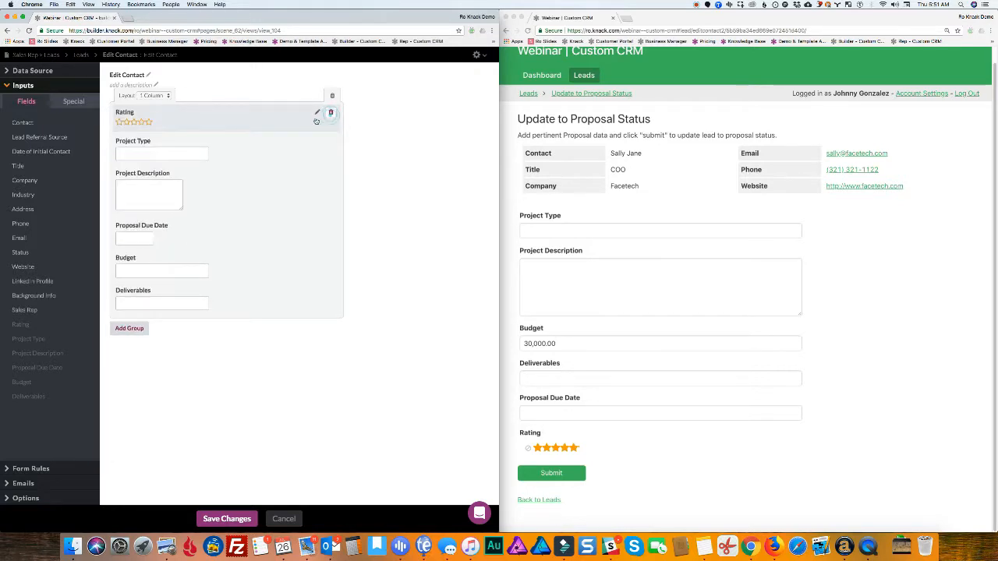
pyautogui.moveTo(250, 125); pyautogui.dragTo(244, 305)
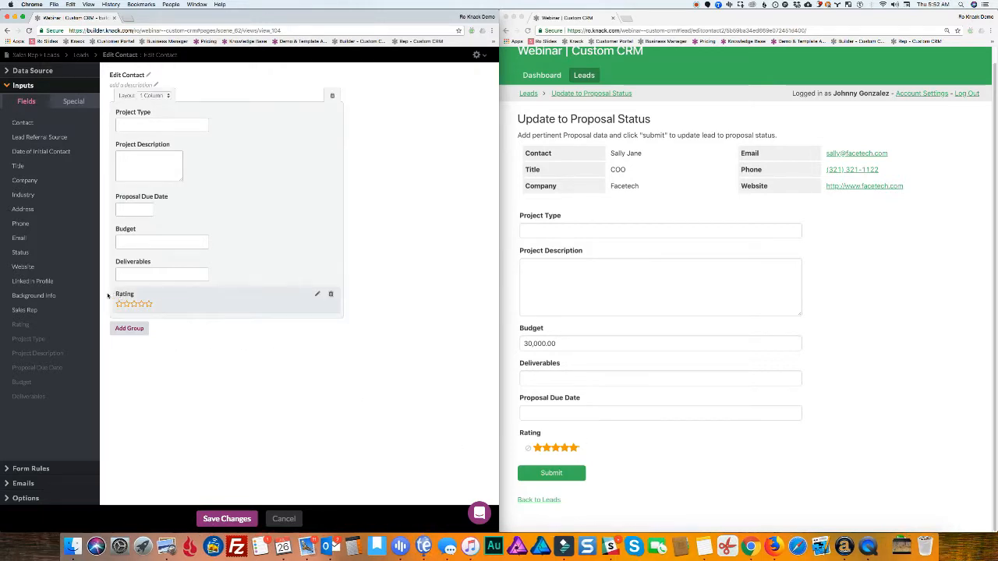
# Add a record rule that updates this record's Status to the custom value Proposal
pyautogui.click(36, 470)
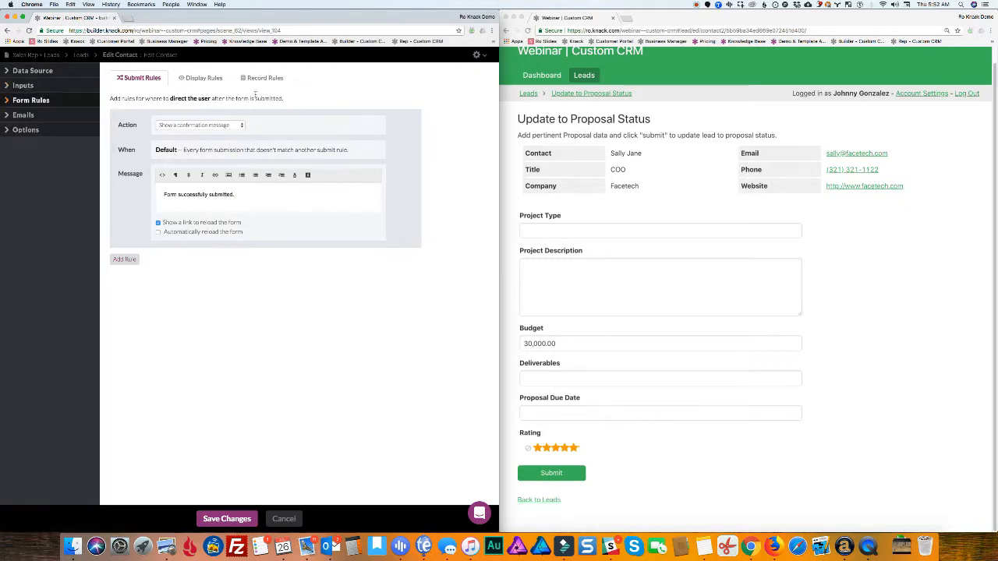
pyautogui.click(253, 81)
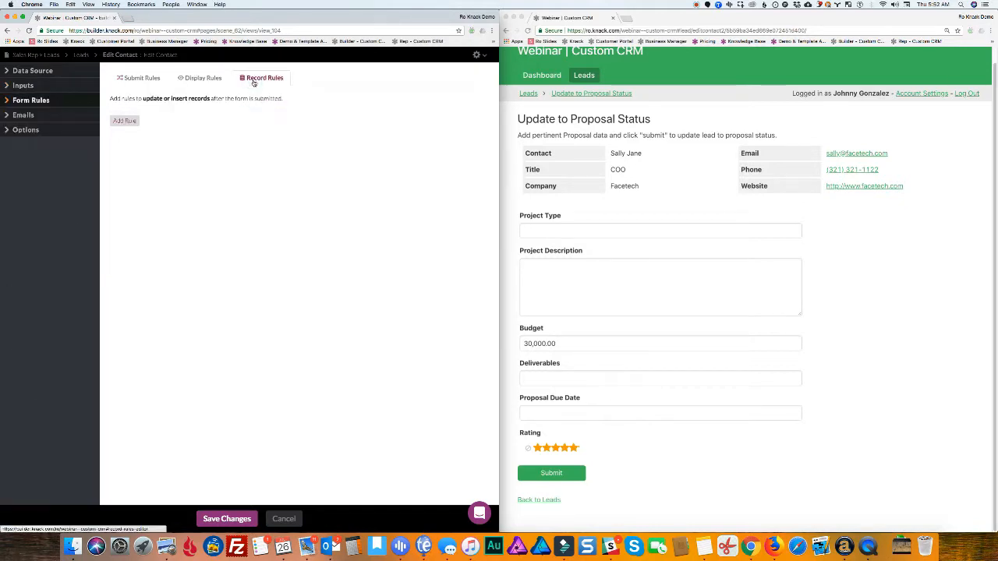
pyautogui.click(126, 122)
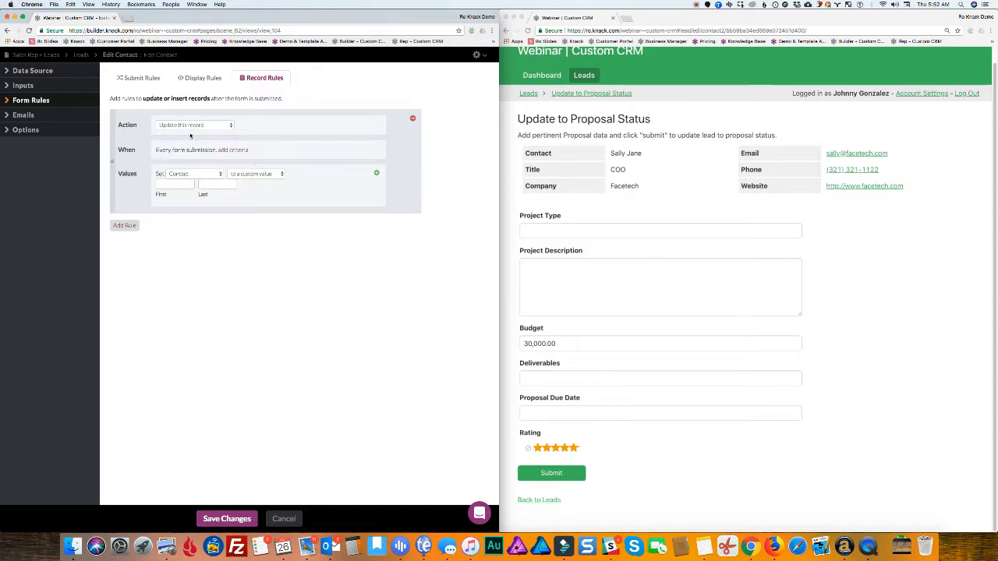
pyautogui.click(205, 177)
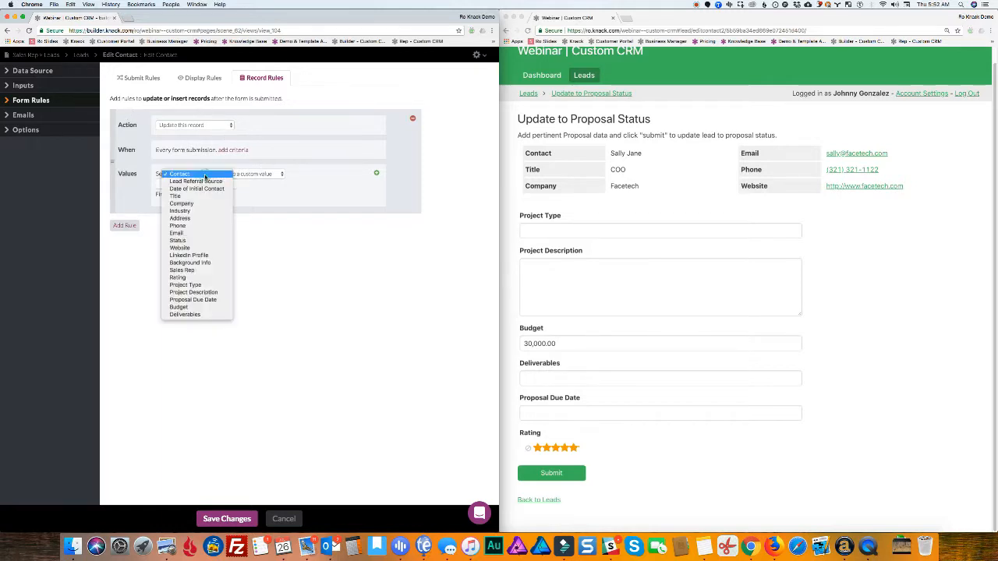
pyautogui.click(194, 242)
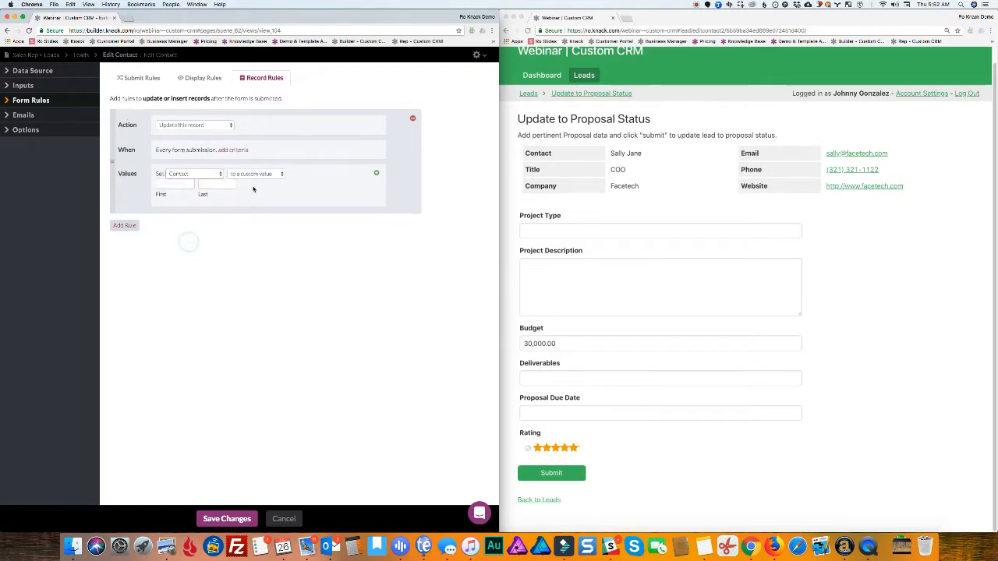
pyautogui.click(259, 173)
pyautogui.click(310, 173)
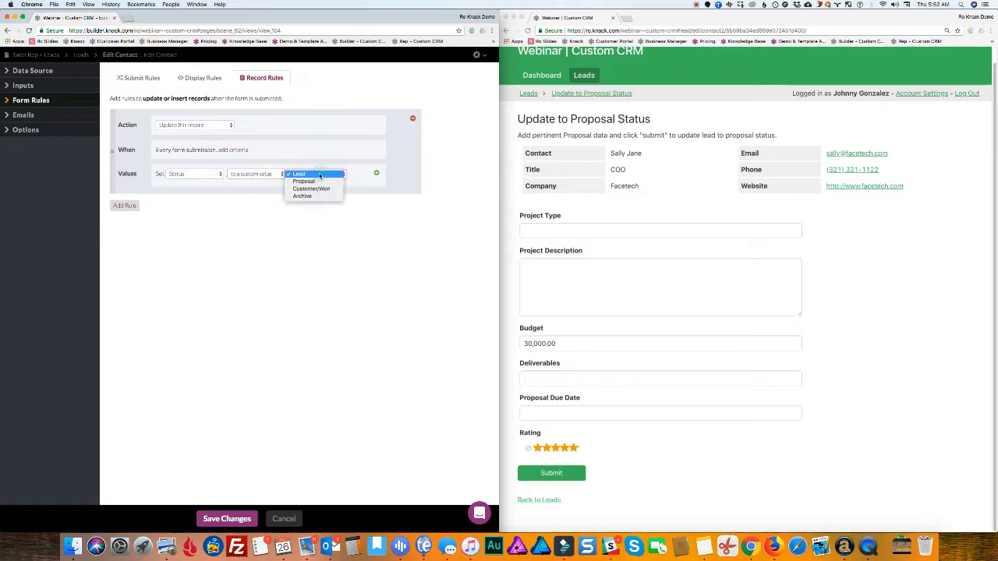
pyautogui.click(310, 184)
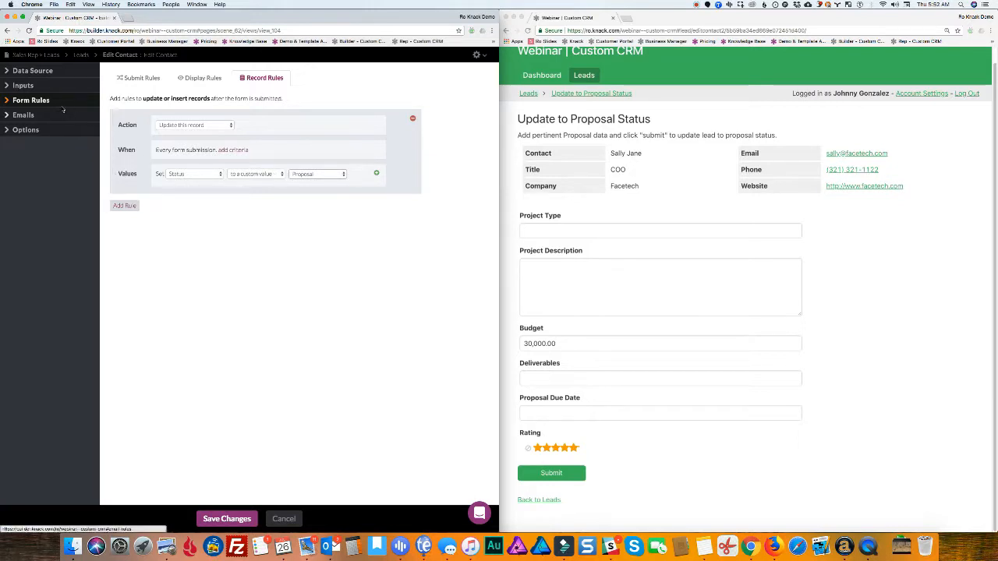
pyautogui.click(28, 86)
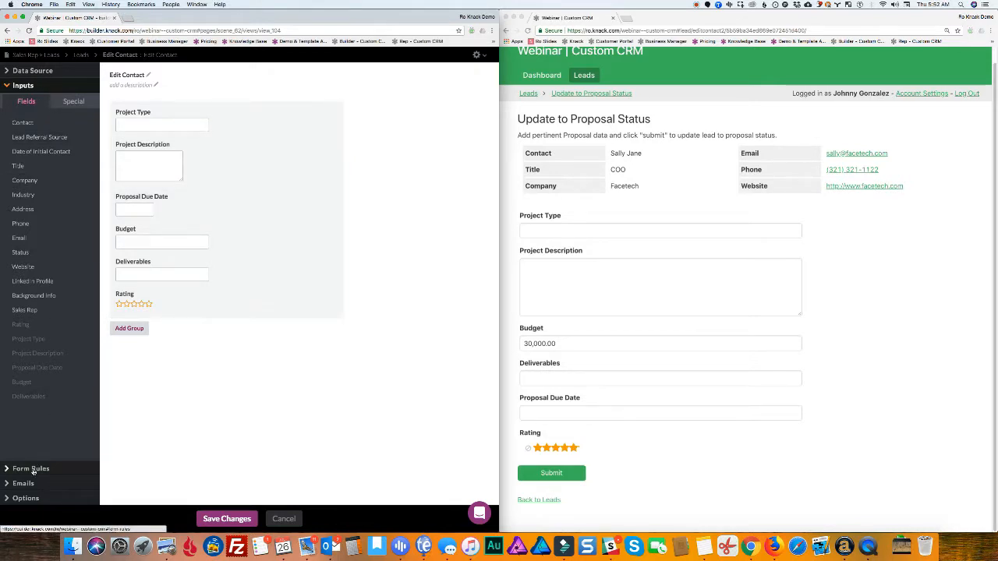
# Save the form changes and add a details view of this page's Contact record above the form
pyautogui.click(228, 520)
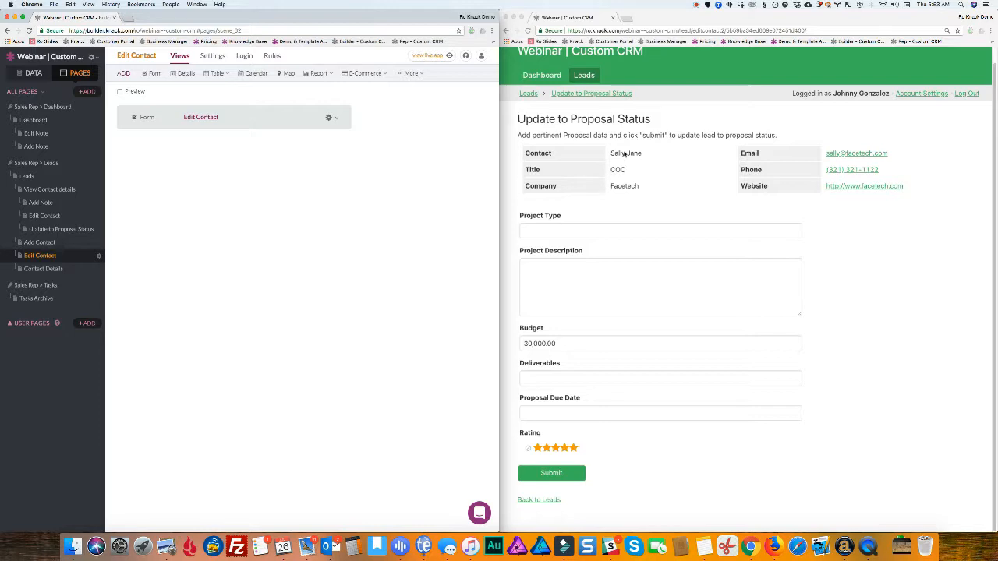
pyautogui.click(185, 74)
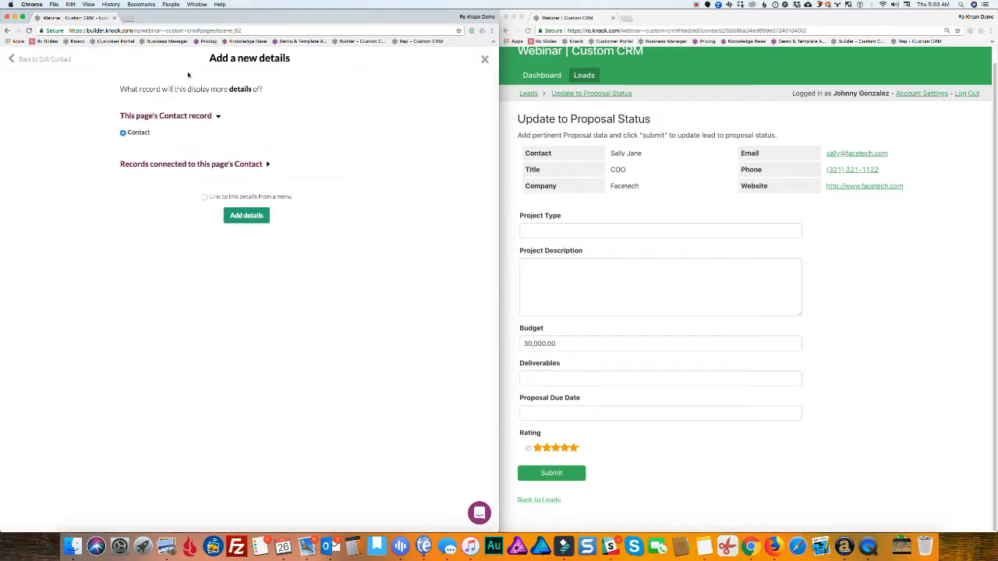
pyautogui.click(252, 218)
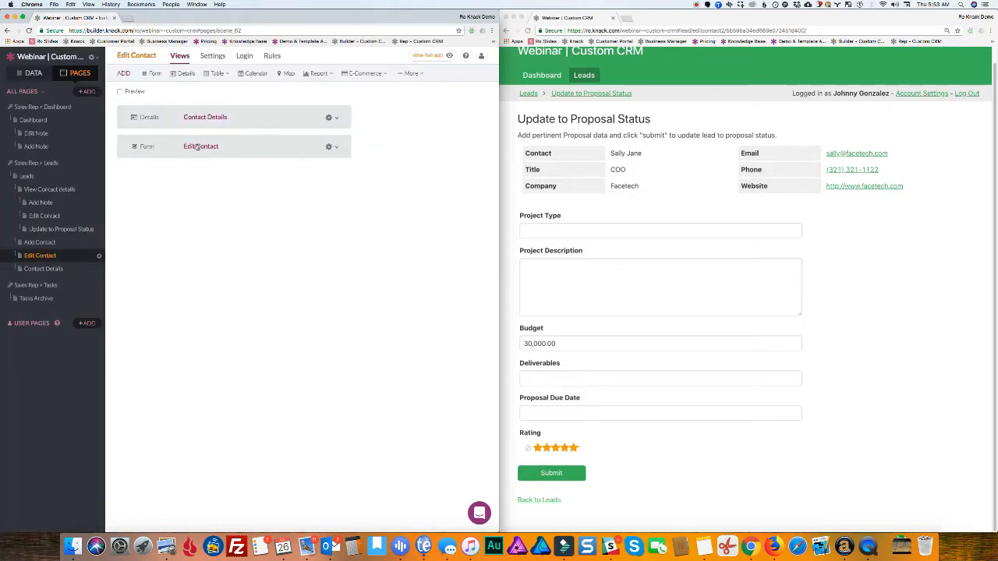
# Reload the live app's Leads page and review the lead's contact details
pyautogui.click(540, 77)
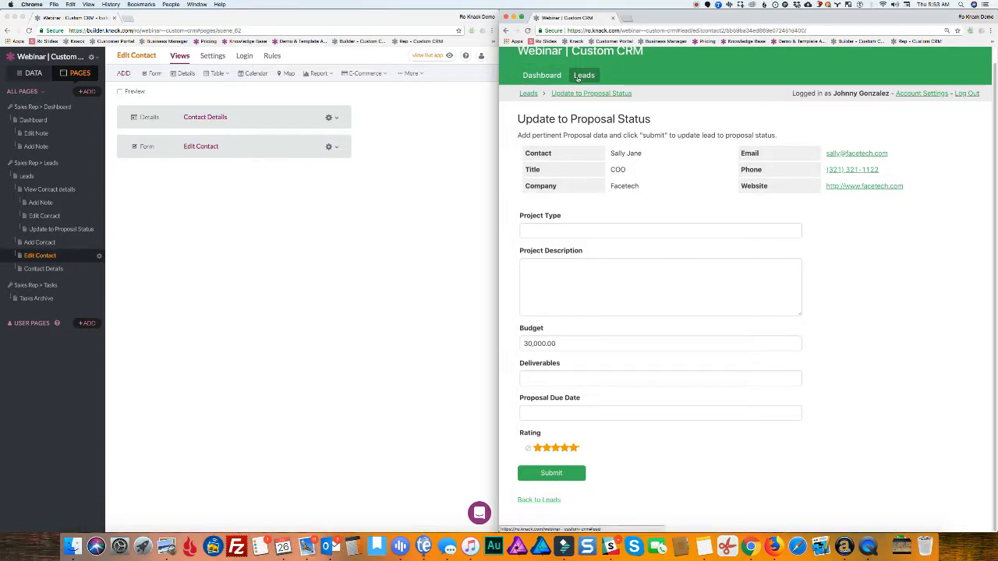
pyautogui.click(581, 76)
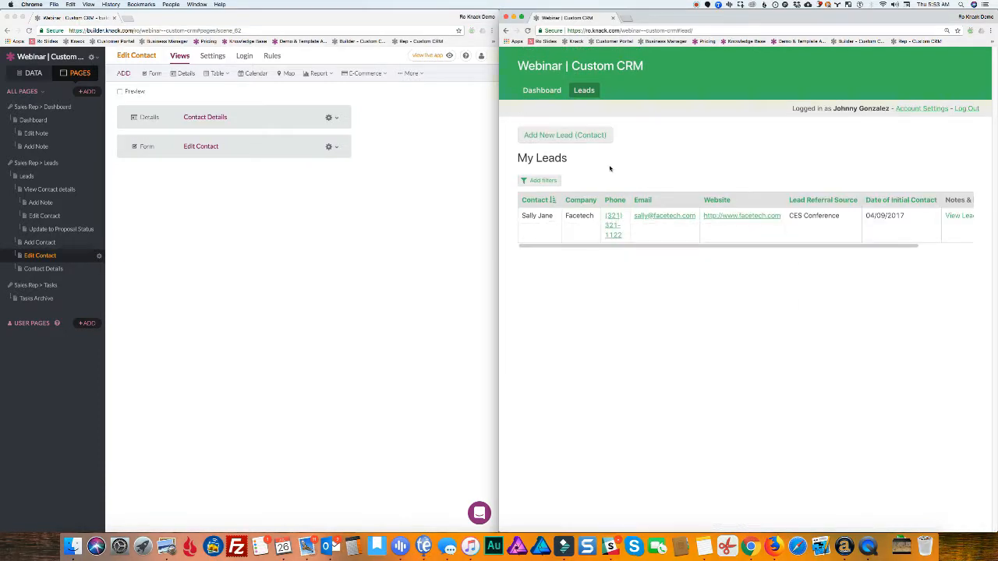
pyautogui.click(528, 31)
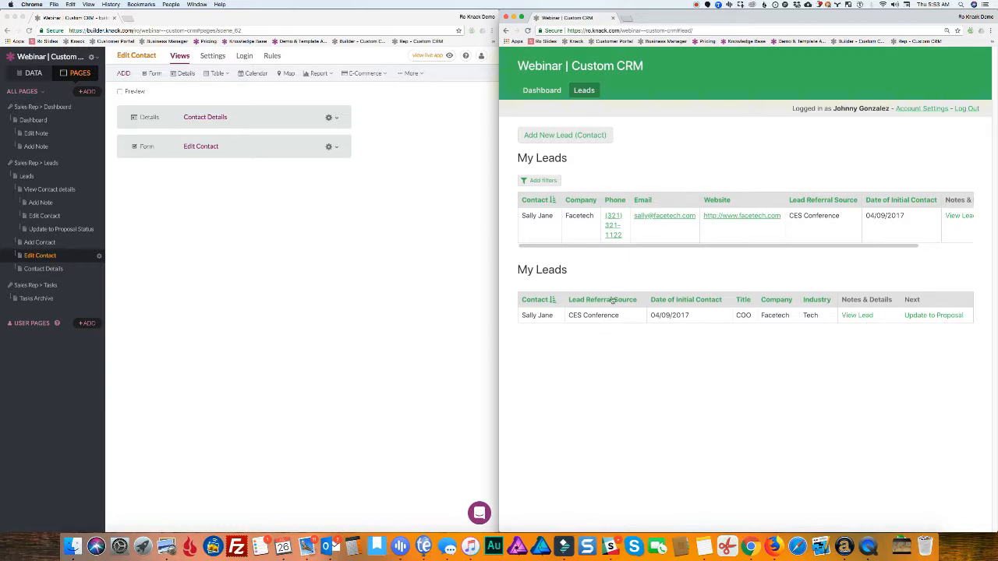
pyautogui.click(862, 315)
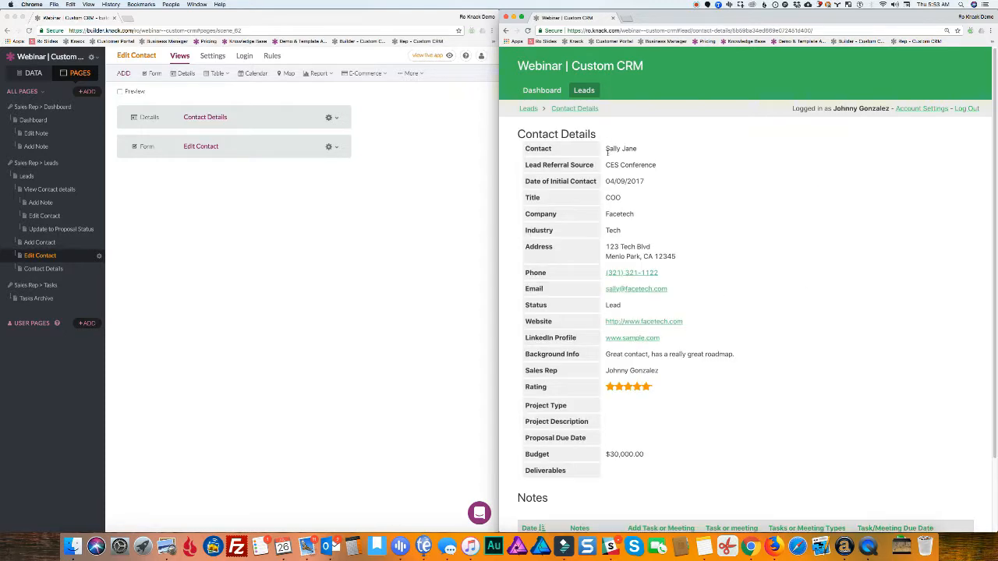
pyautogui.scroll(-3, 594, 306)
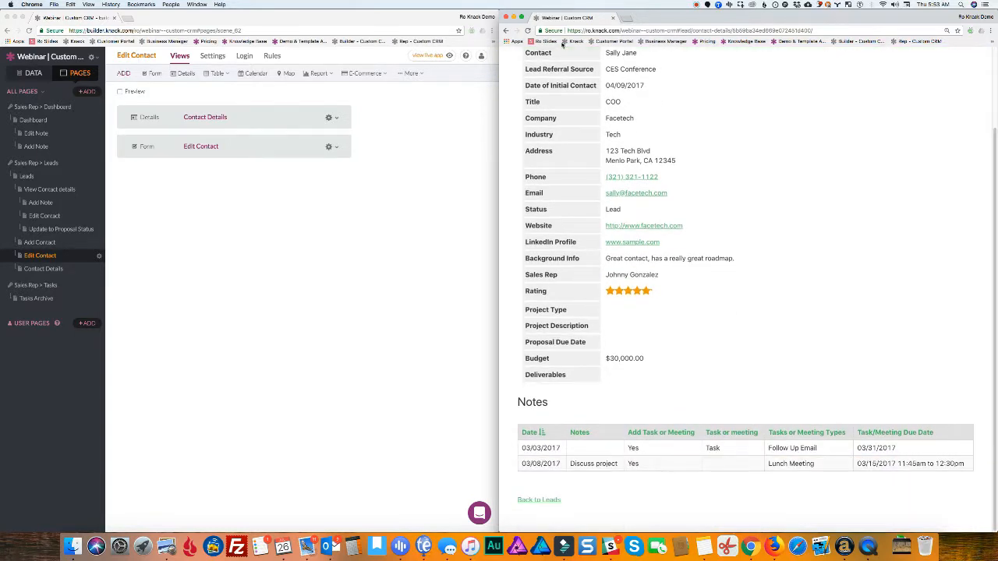
pyautogui.scroll(2, 565, 153)
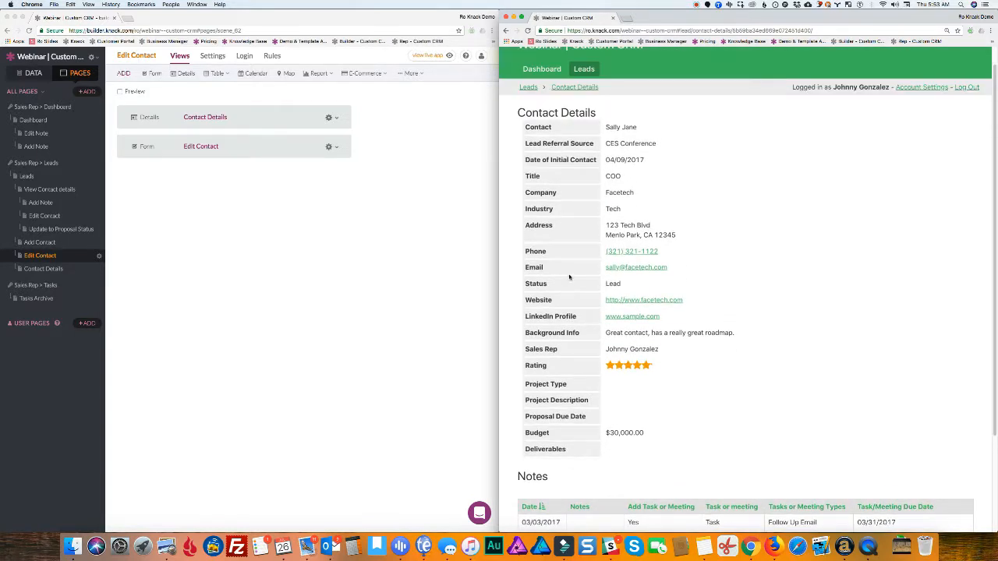
pyautogui.scroll(-1, 567, 283)
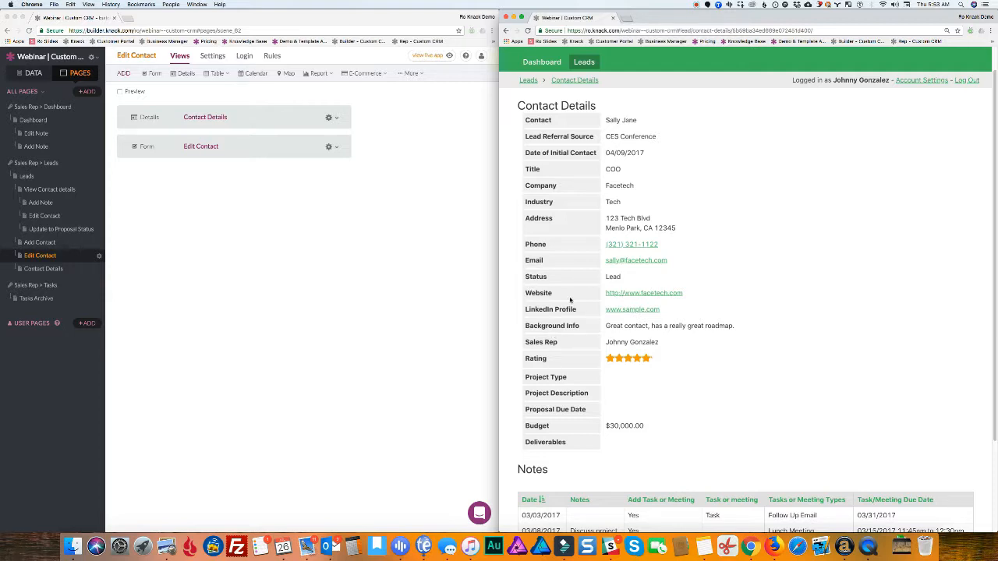
pyautogui.scroll(-2, 570, 300)
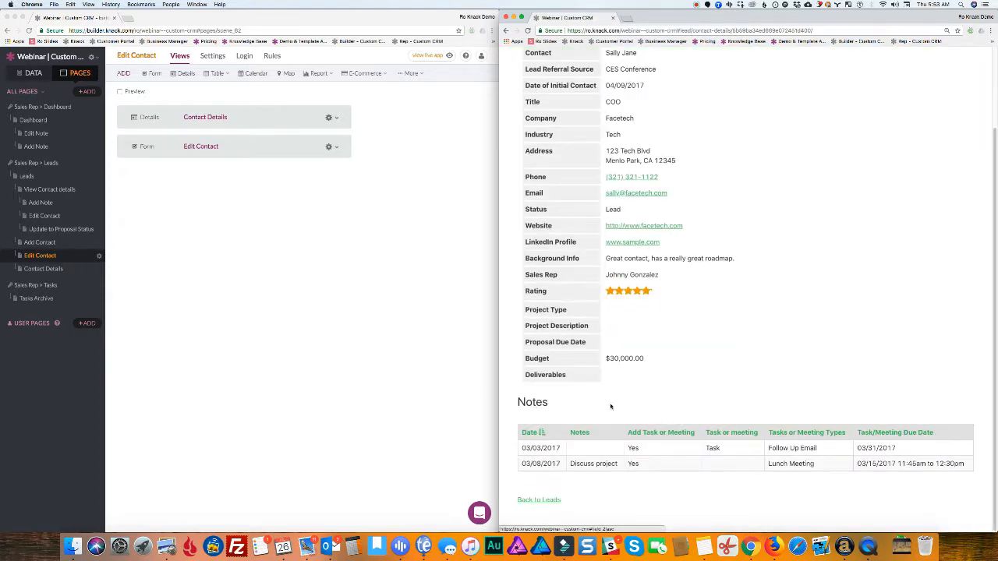
pyautogui.scroll(3, 612, 398)
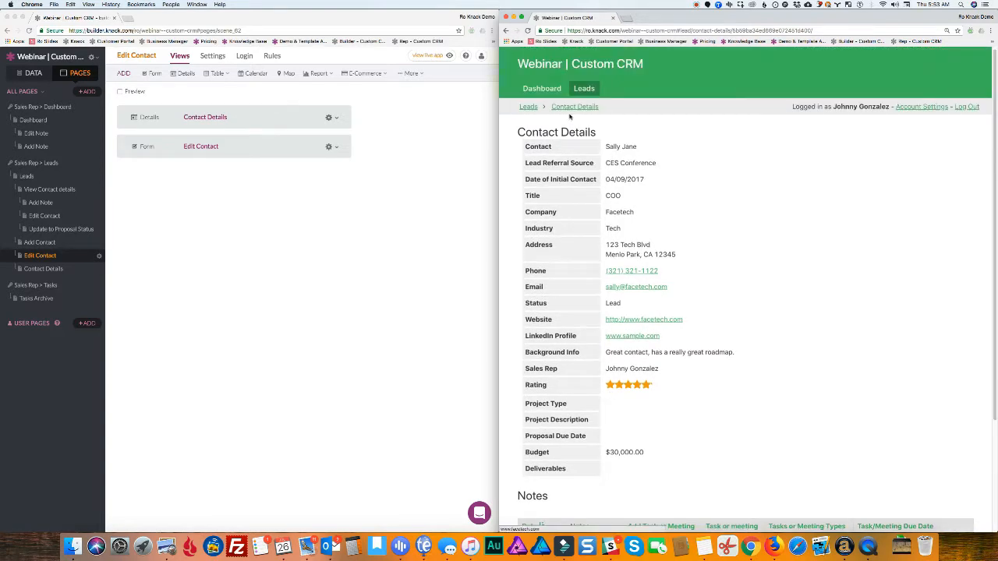
pyautogui.scroll(-3, 607, 420)
# Open the lead's Update to Proposal page and select its Edit Contact form in the builder
pyautogui.click(544, 500)
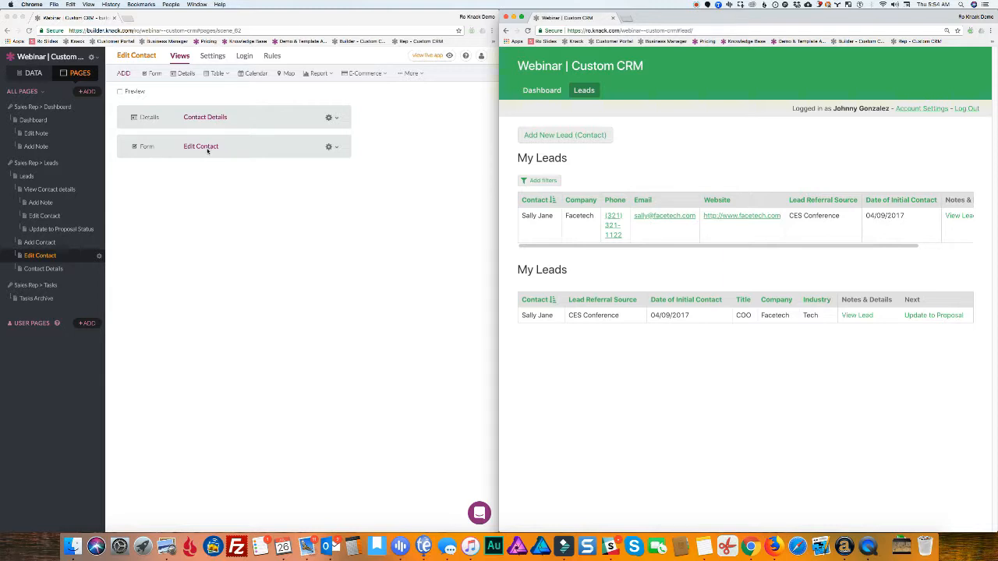
pyautogui.click(928, 316)
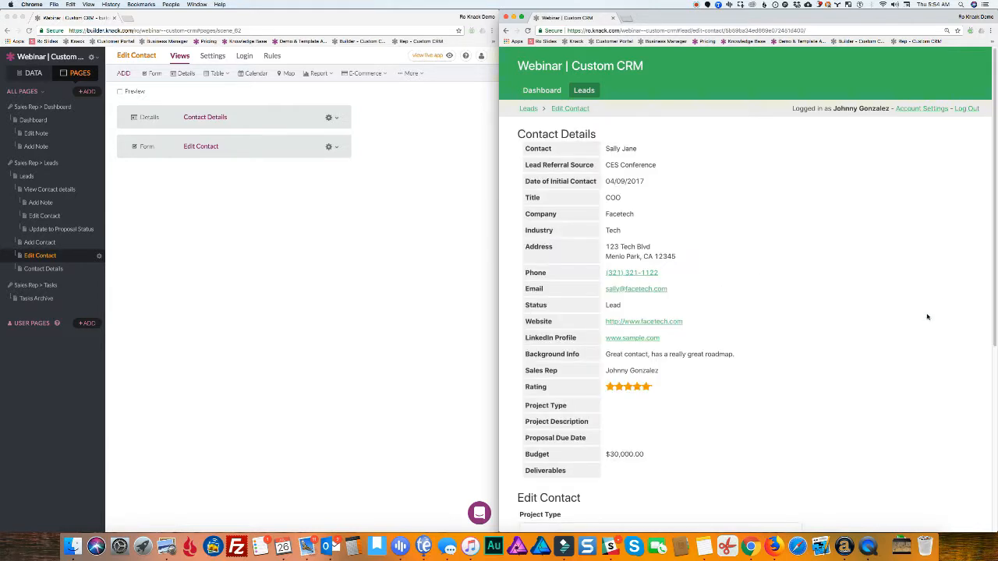
pyautogui.scroll(-3, 644, 220)
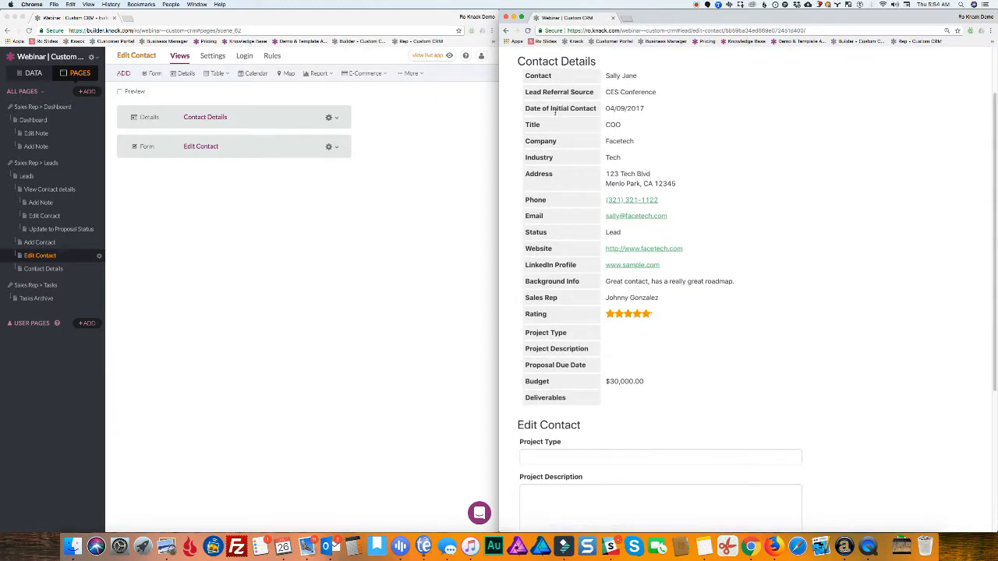
pyautogui.scroll(-9, 555, 111)
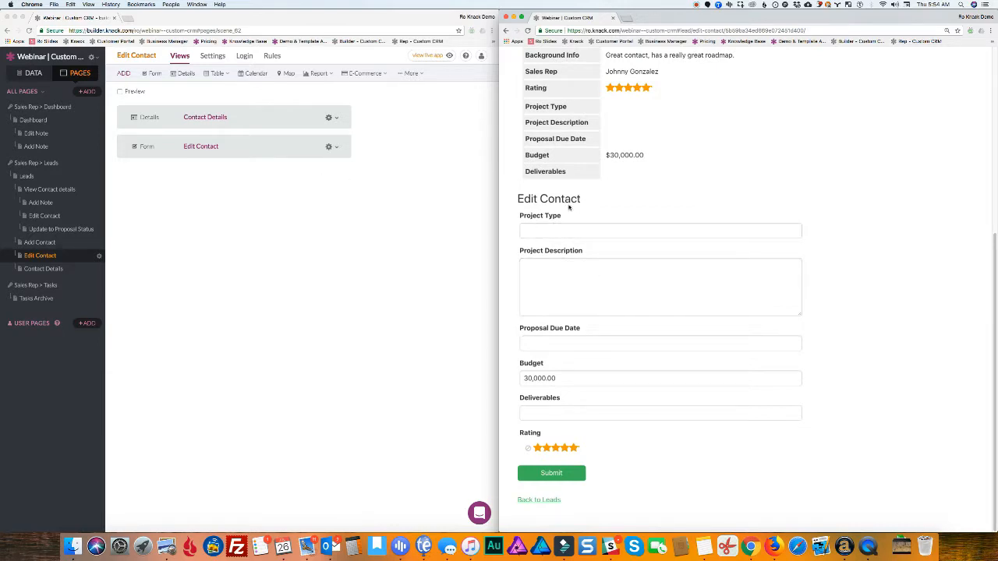
pyautogui.click(245, 151)
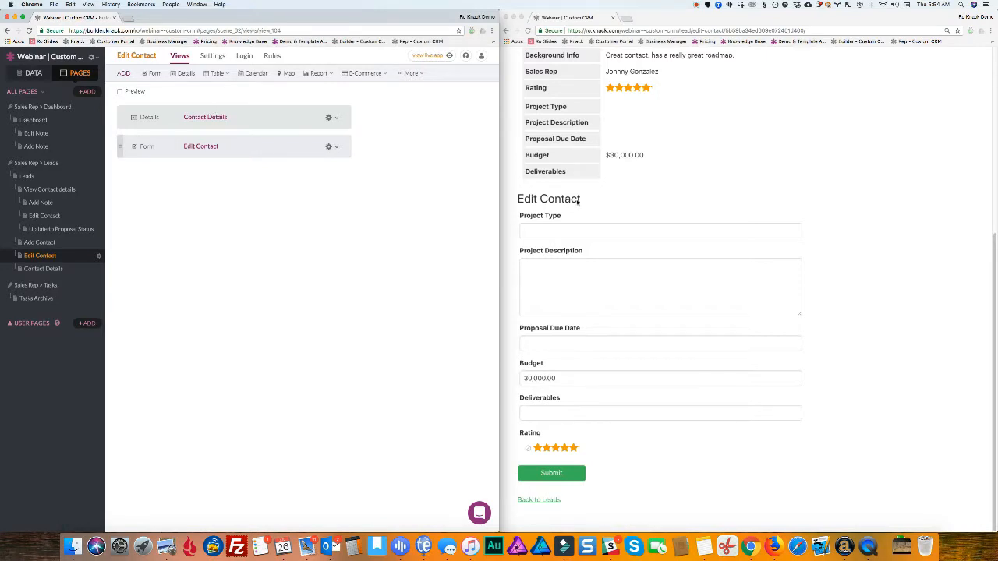
# Retitle the Edit Contact form to 'Proposal' and save the changes
pyautogui.click(256, 153)
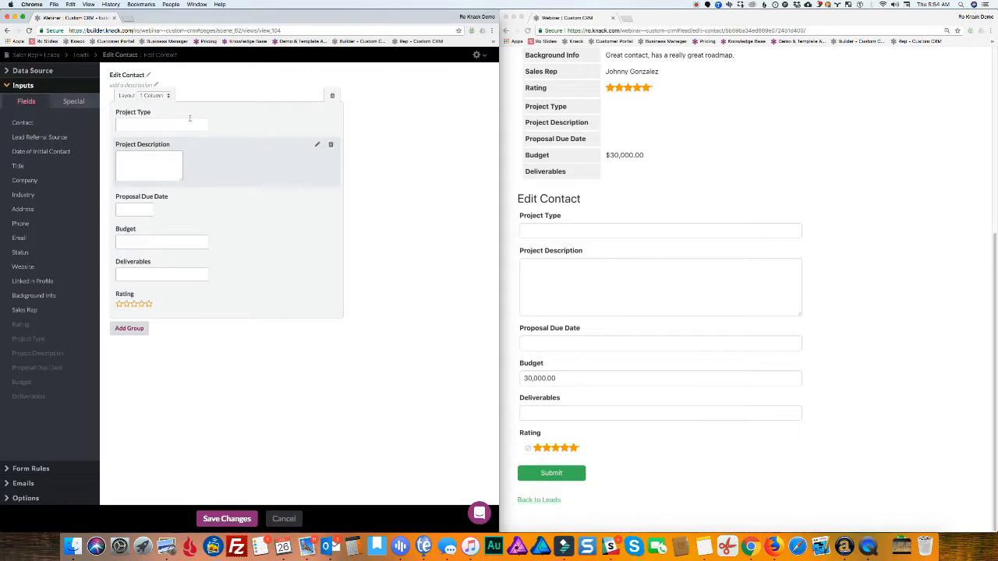
pyautogui.click(129, 76)
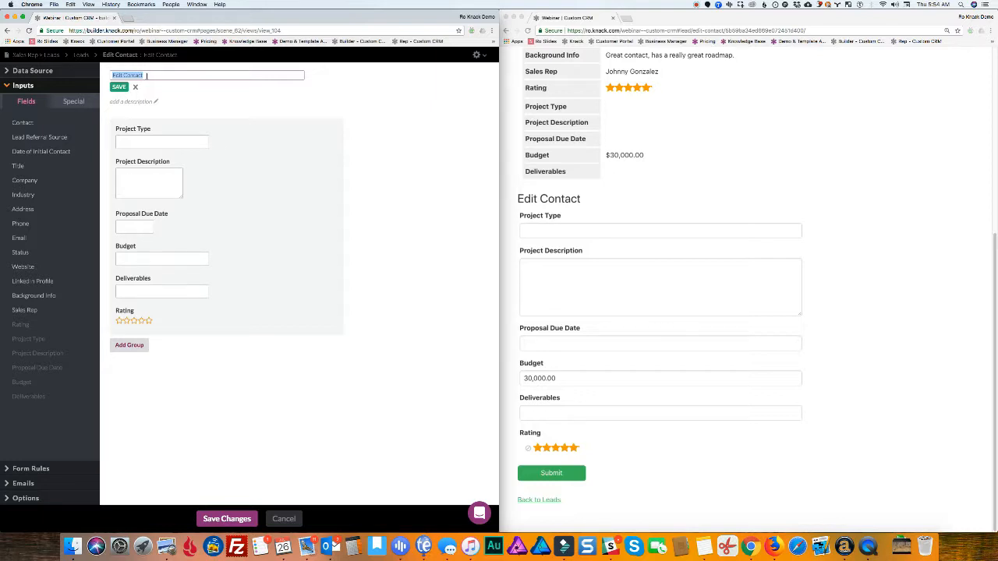
pyautogui.write('Proposal')
pyautogui.click(118, 88)
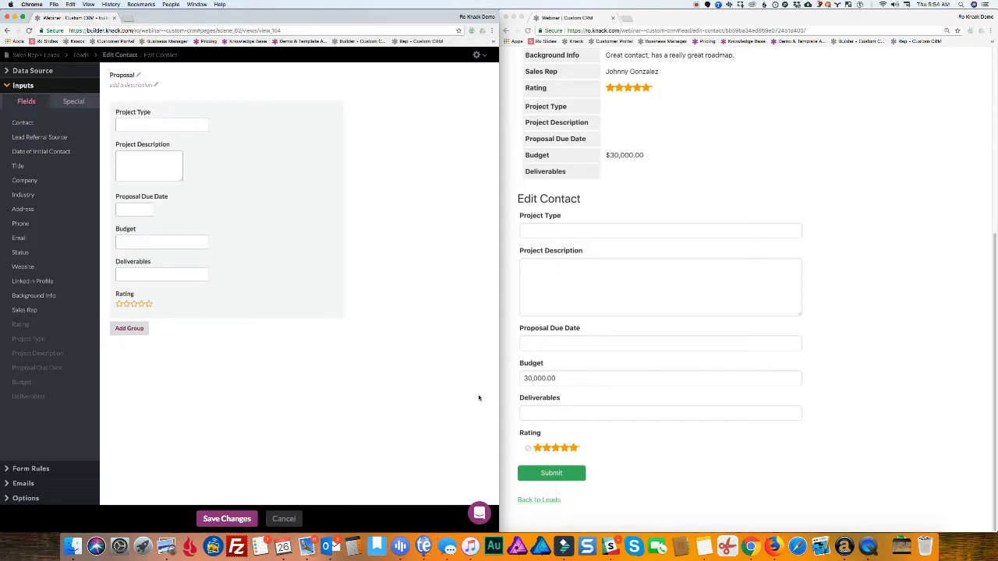
pyautogui.click(230, 518)
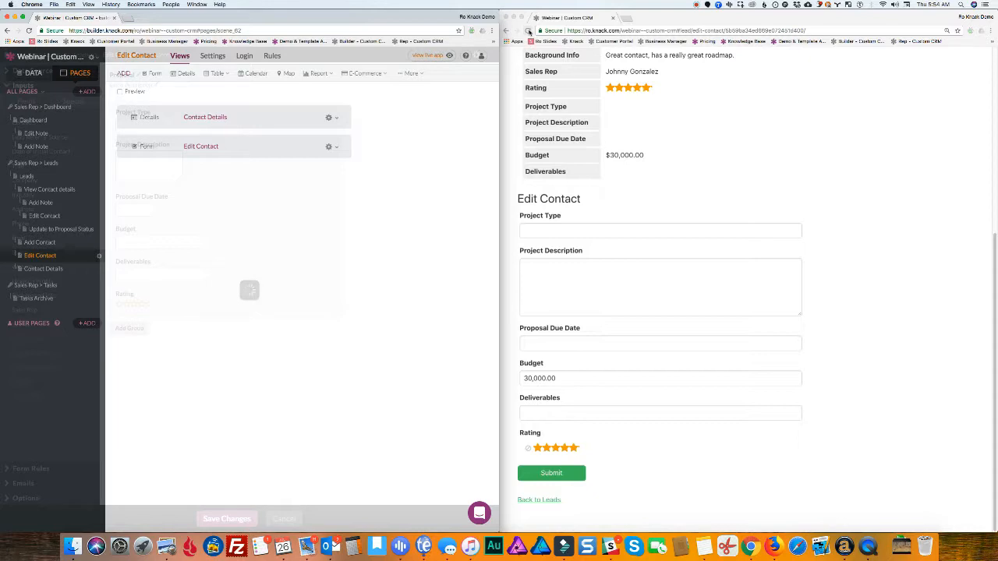
# Reload the live app and scroll down to the form now headed Proposal
pyautogui.click(527, 31)
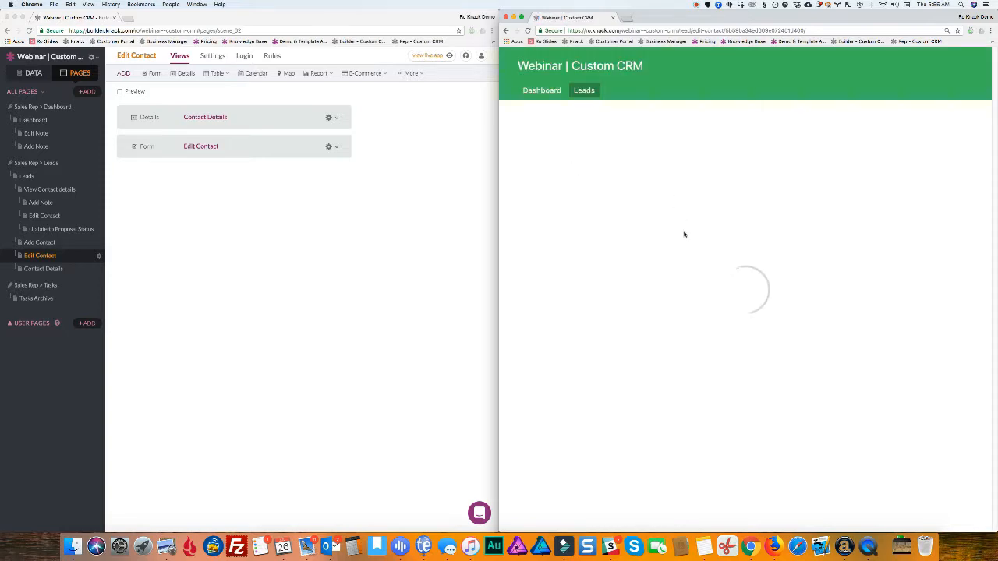
pyautogui.scroll(-5, 678, 228)
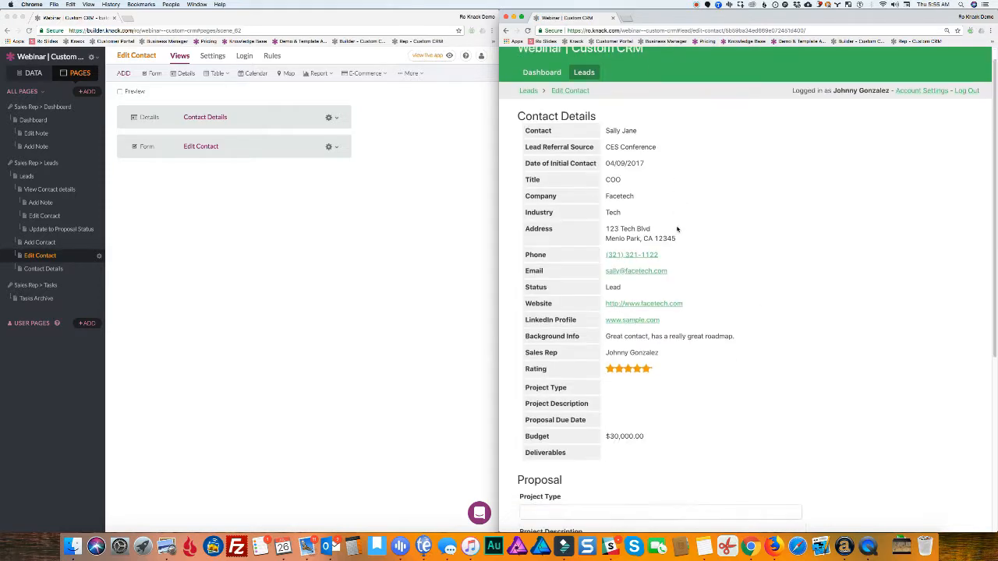
pyautogui.scroll(-3, 672, 226)
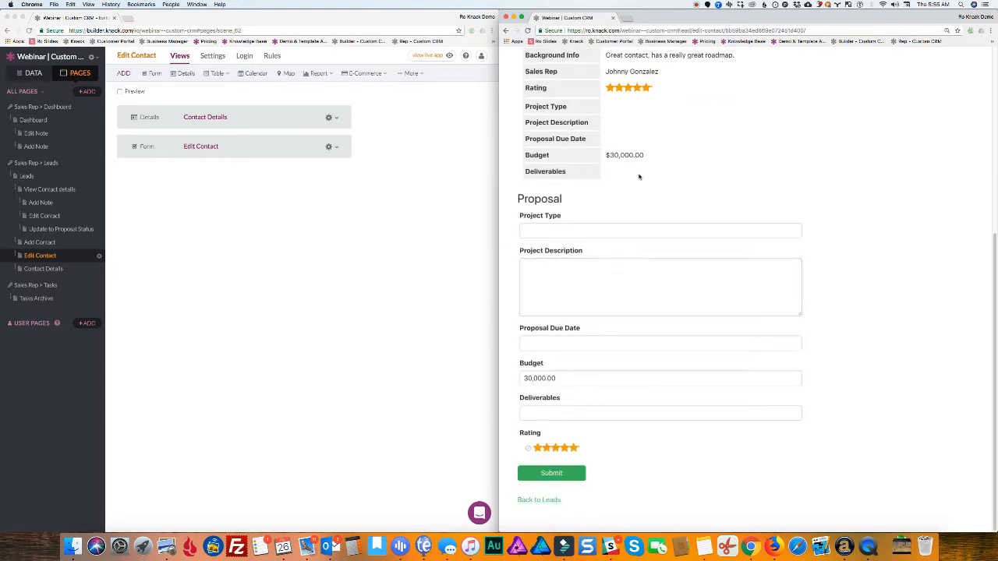
# Choose Acme Project as the Project Type and enter the description 'New details here'
pyautogui.scroll(2, 676, 188)
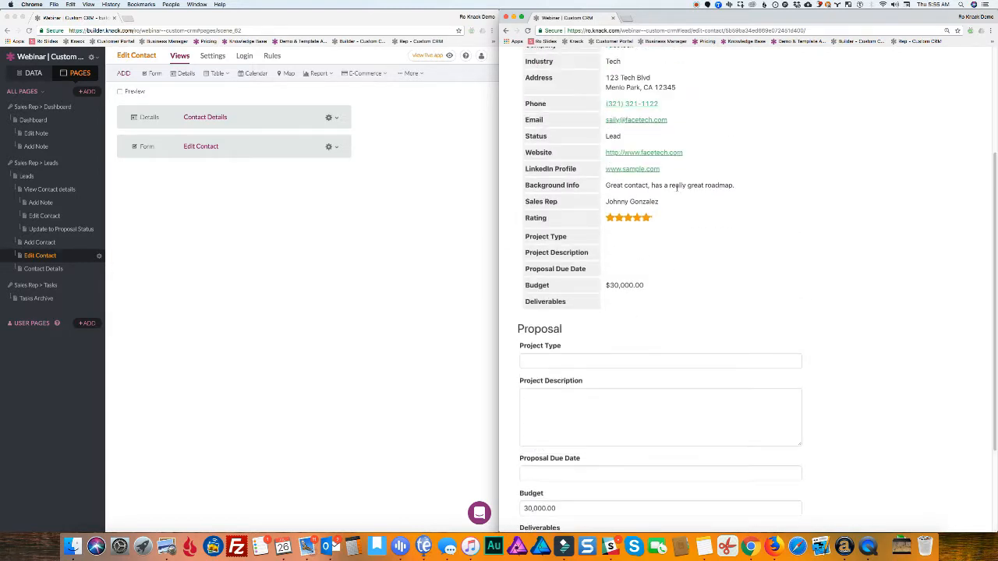
pyautogui.scroll(2, 675, 184)
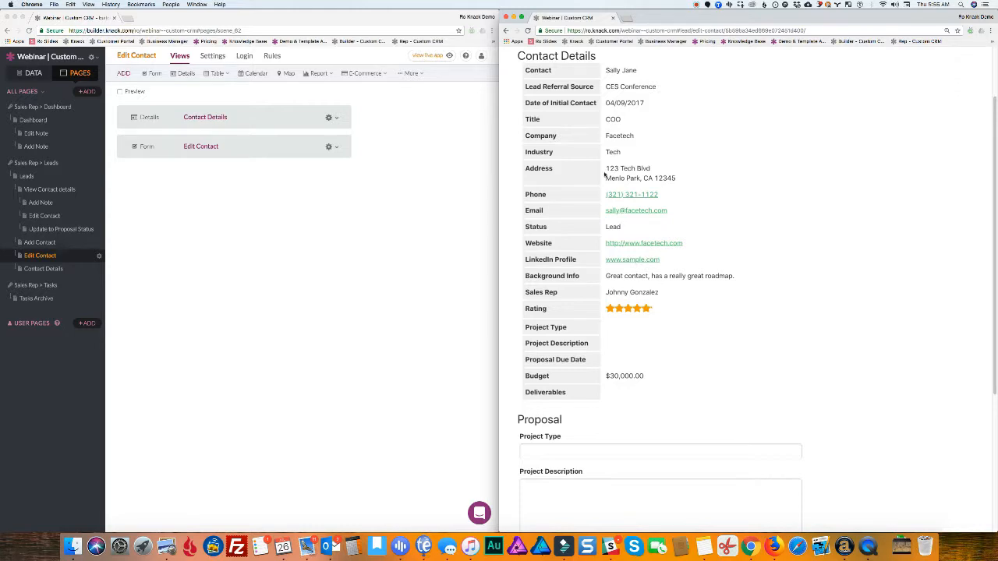
pyautogui.scroll(-1, 590, 358)
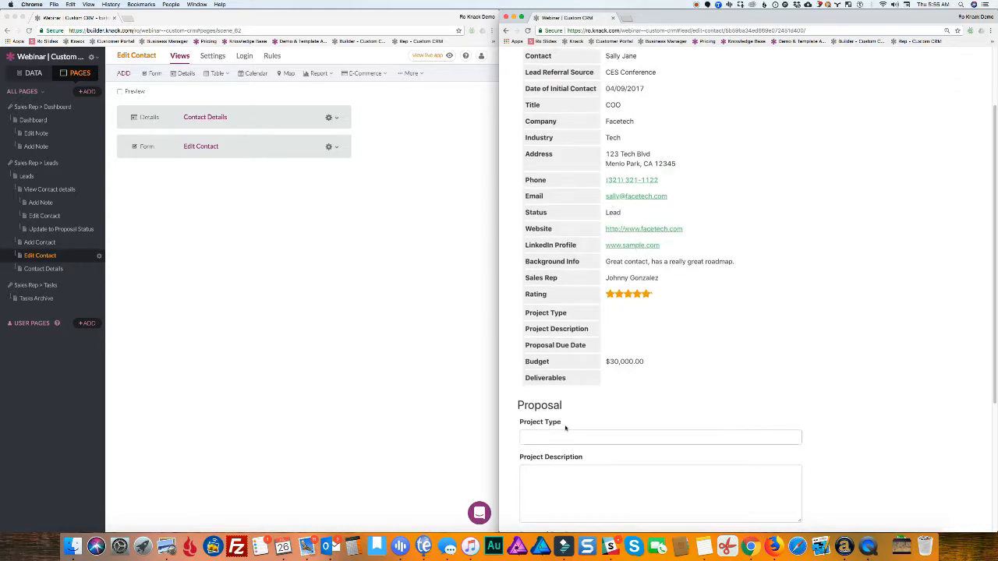
pyautogui.scroll(-3, 592, 379)
pyautogui.click(551, 354)
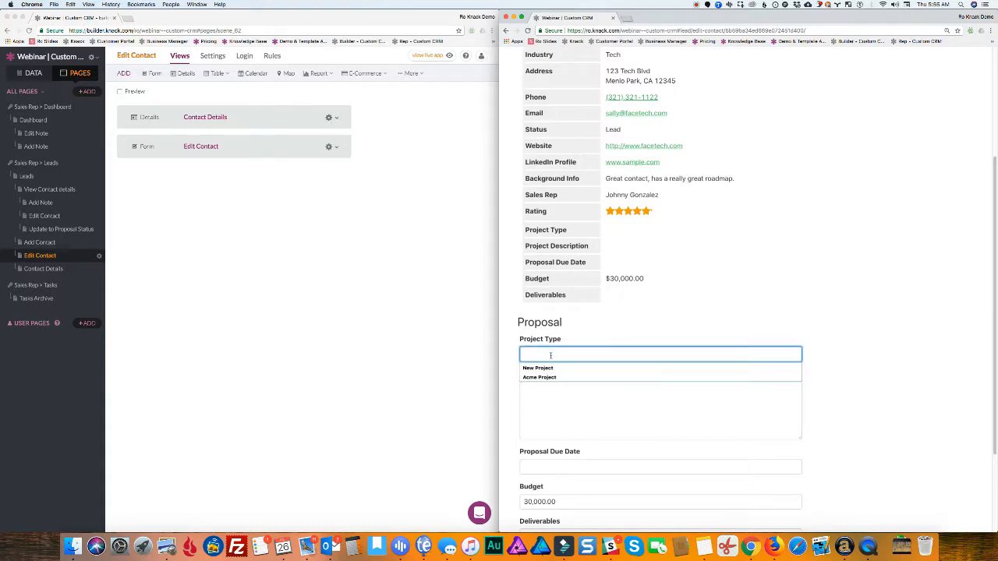
pyautogui.write('Ac')
pyautogui.click(550, 367)
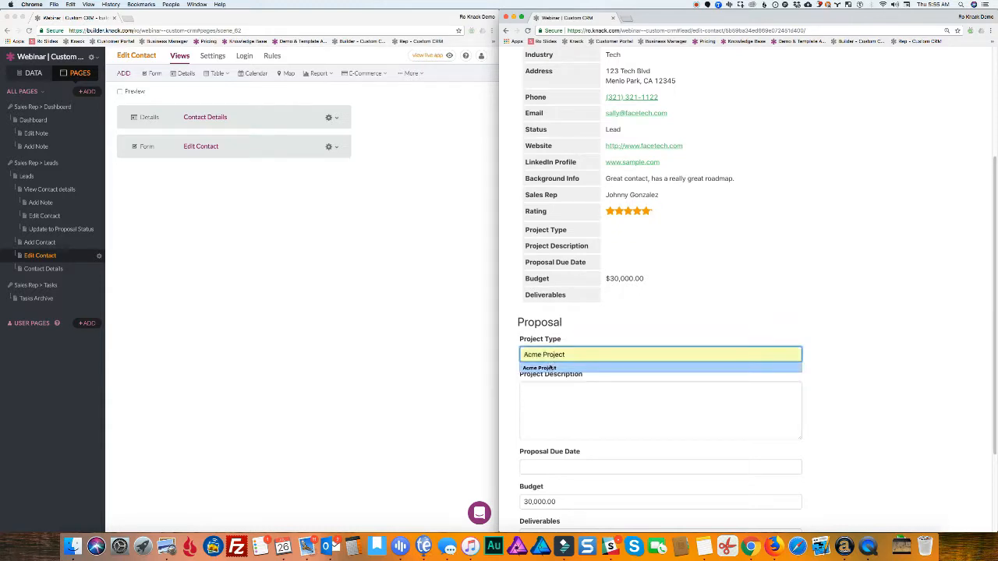
pyautogui.click(538, 405)
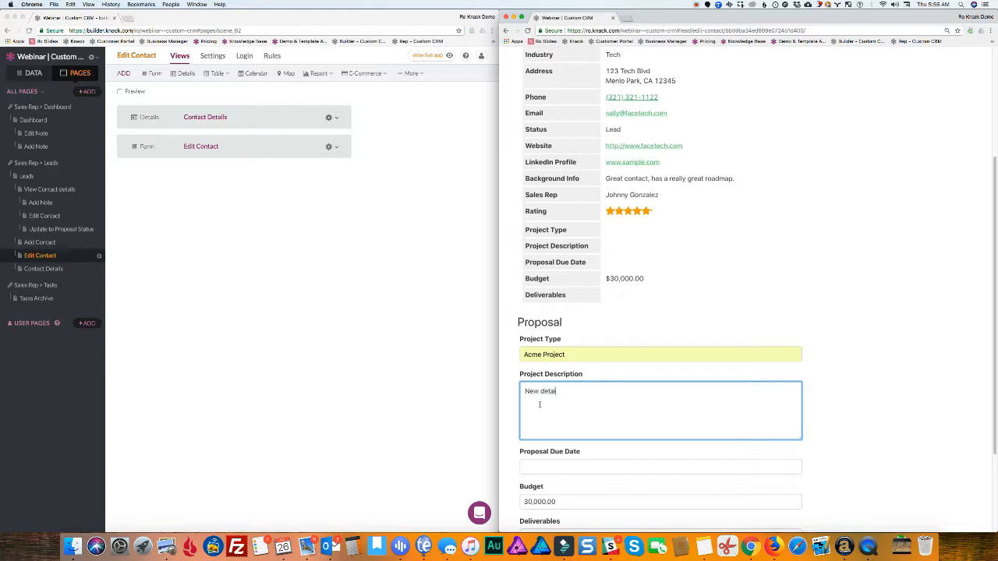
pyautogui.write('New details here')
# Set the proposal due date to 08/01/2018 and submit the form
pyautogui.scroll(-2, 558, 417)
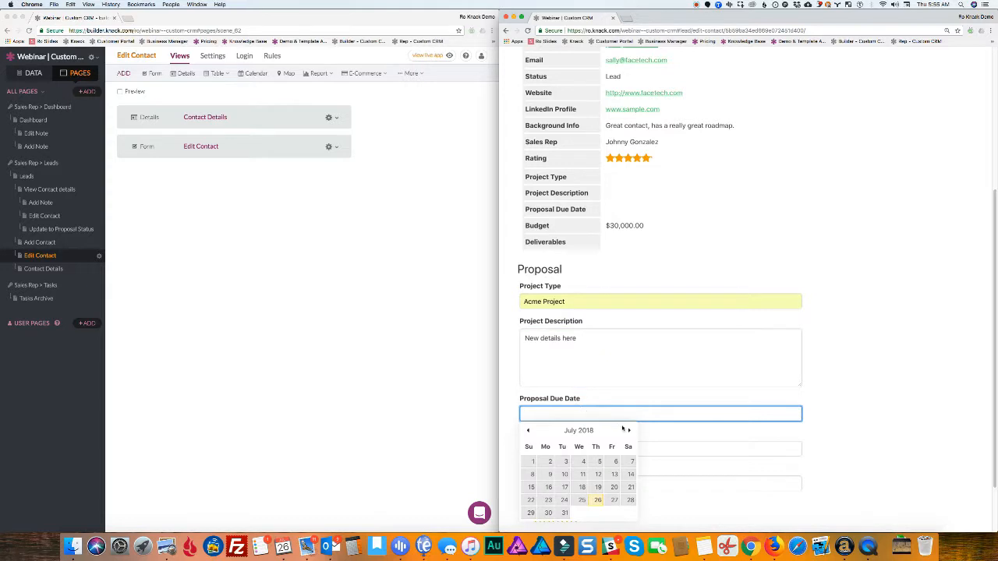
pyautogui.click(629, 430)
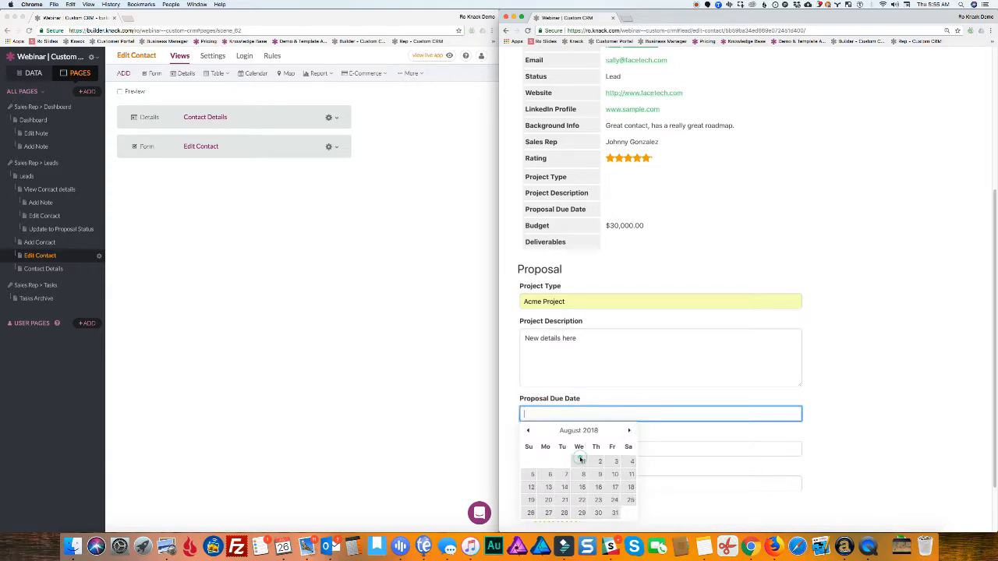
pyautogui.click(583, 461)
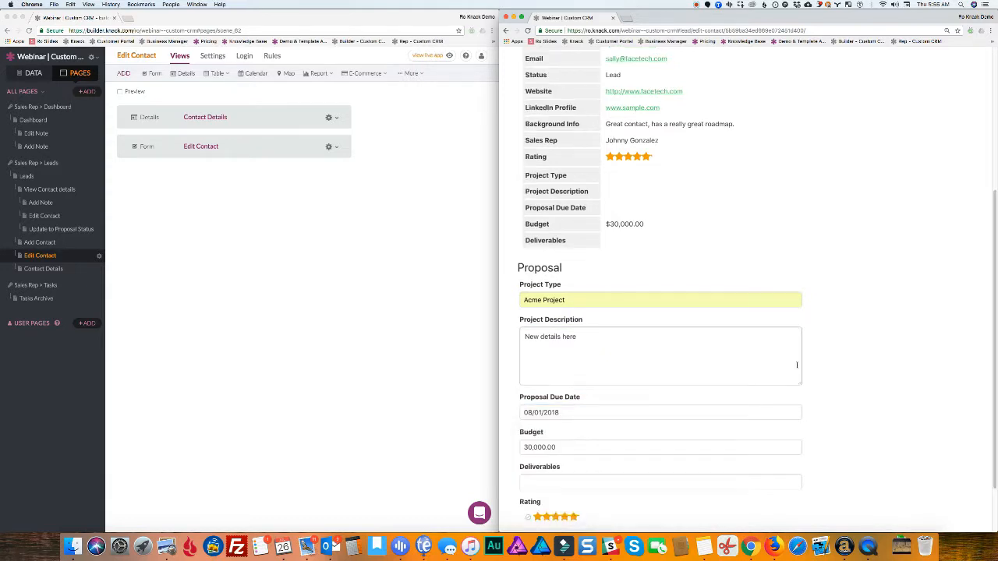
pyautogui.scroll(-2, 593, 461)
pyautogui.click(552, 476)
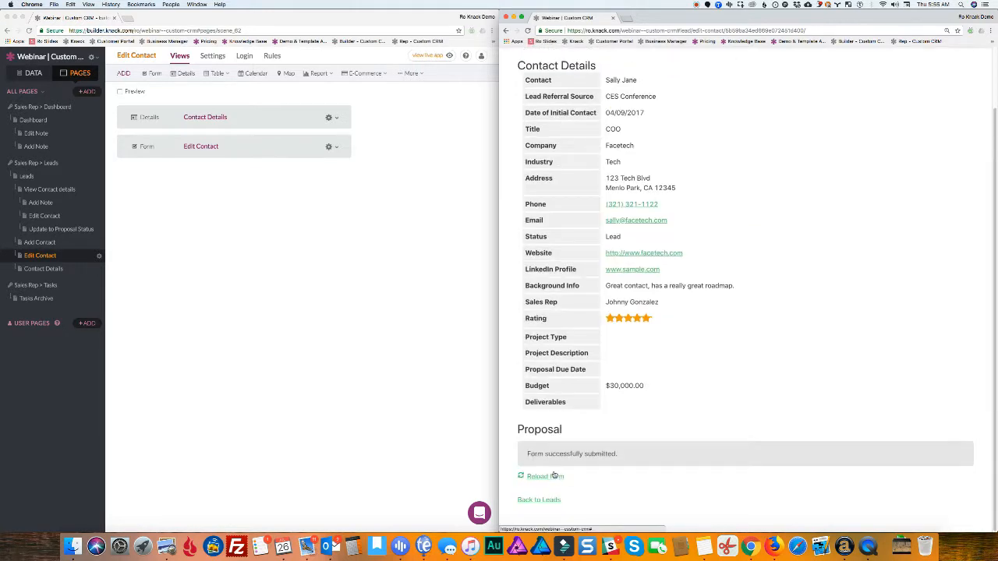
pyautogui.scroll(2, 565, 464)
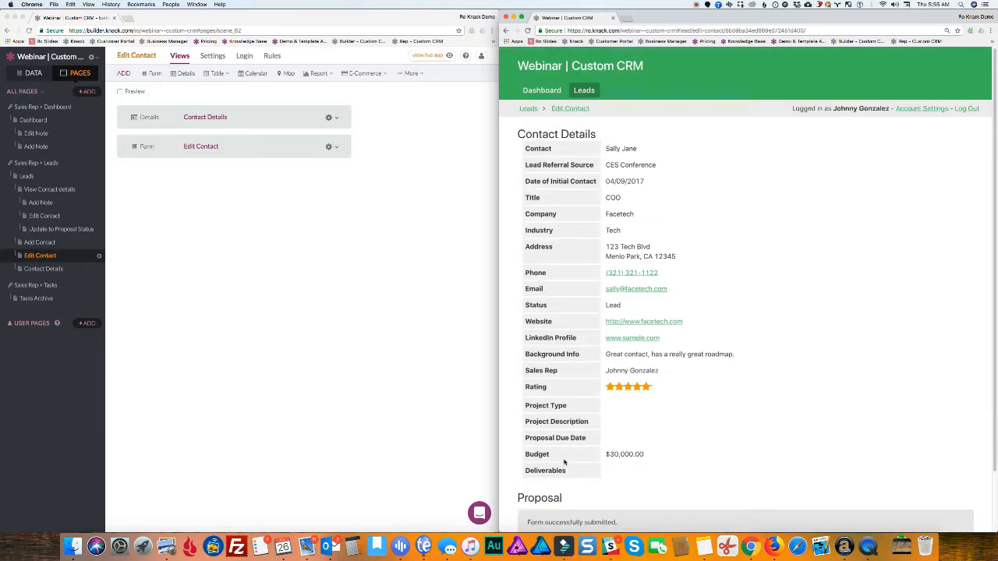
# Return to the now-empty live Leads page, then switch back to the builder
pyautogui.click(583, 90)
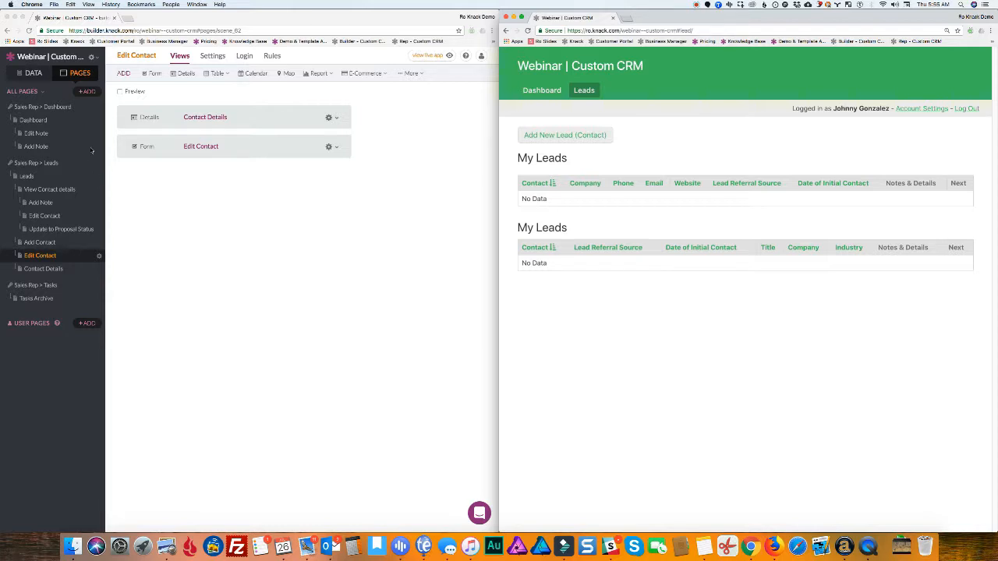
pyautogui.click(205, 216)
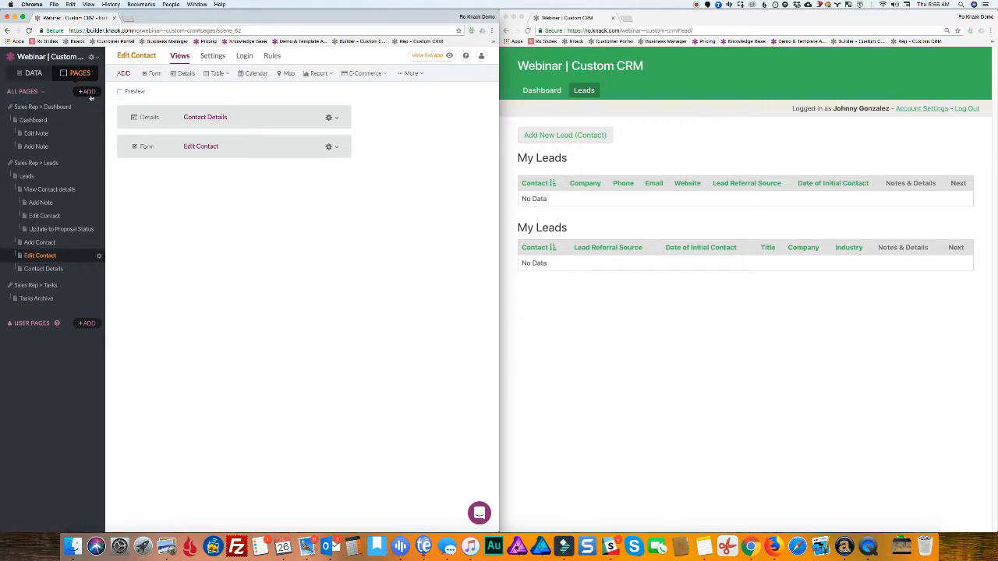
# Start a new login-required page restricted to the Sales Reps role
pyautogui.click(88, 92)
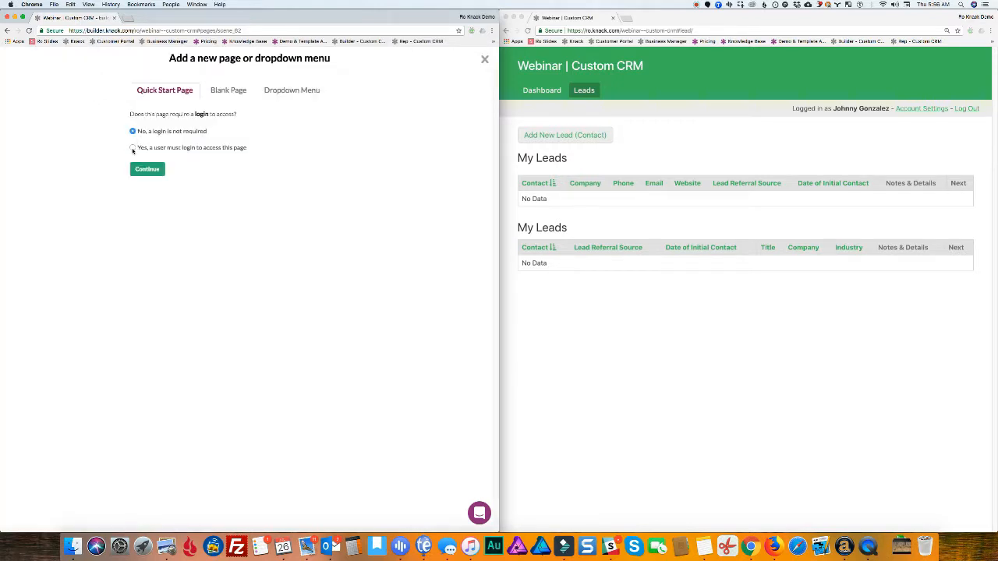
pyautogui.click(134, 147)
pyautogui.click(138, 164)
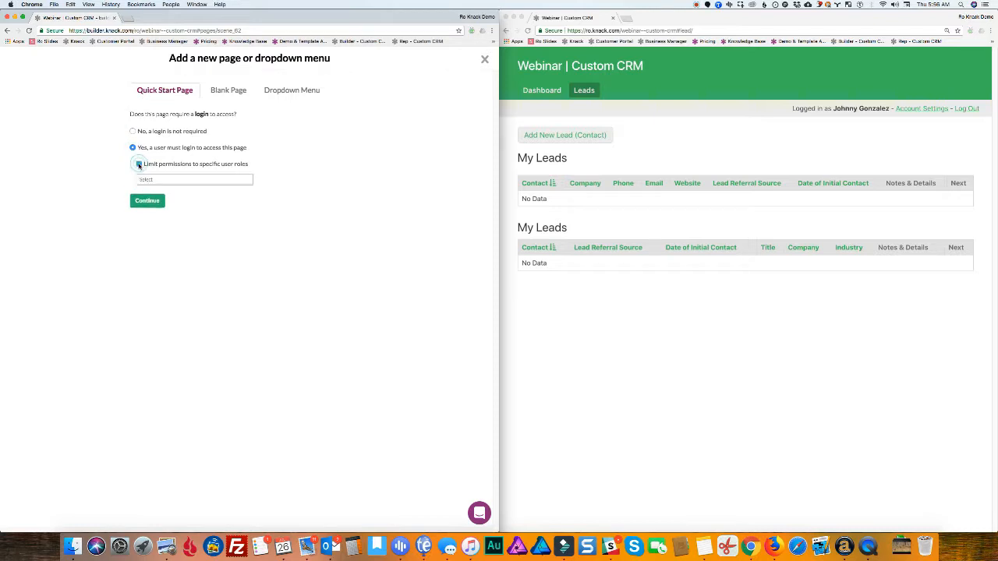
pyautogui.click(140, 180)
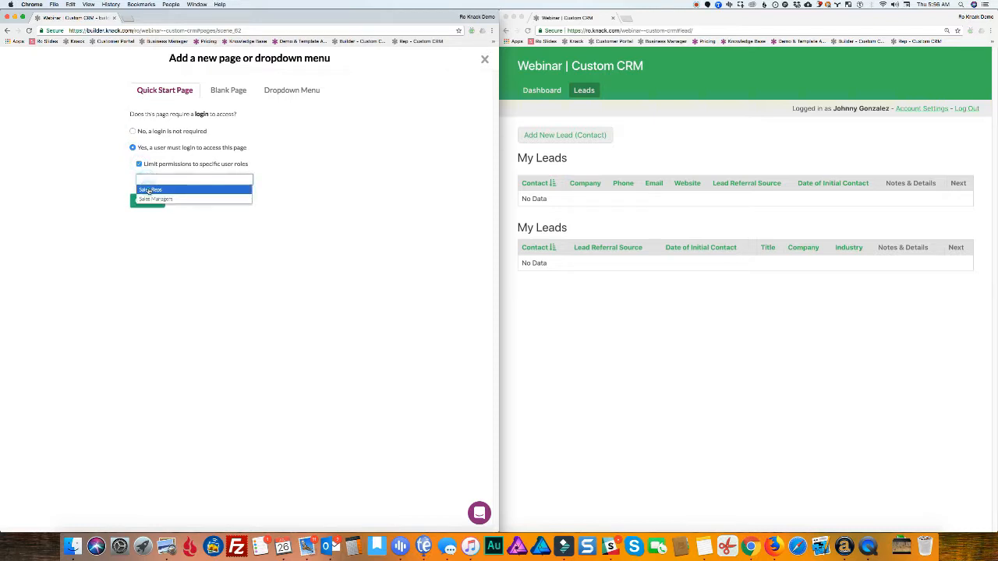
pyautogui.click(149, 191)
pyautogui.click(148, 203)
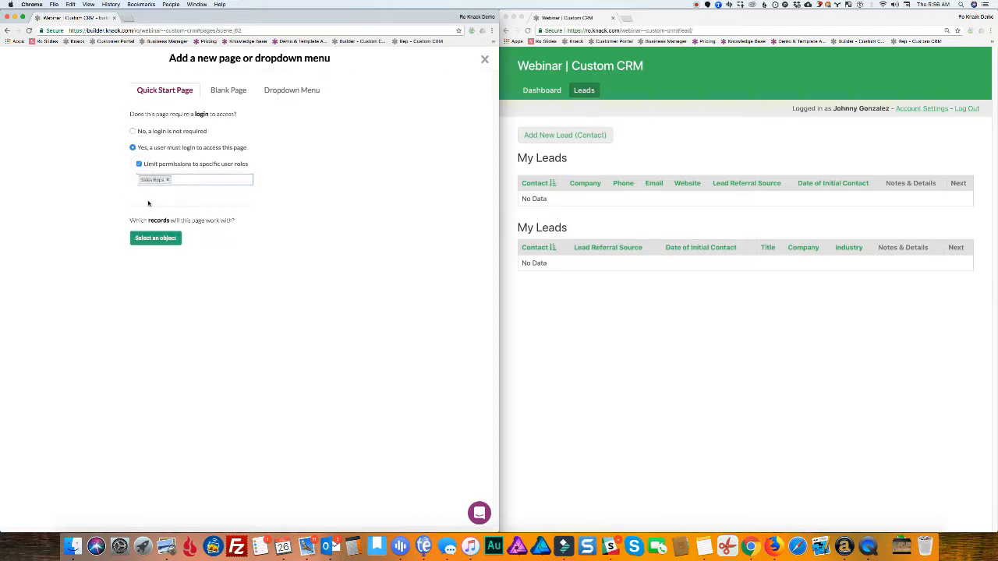
# Base the page on Contacts connected to the logged-in Sales Rep
pyautogui.click(155, 239)
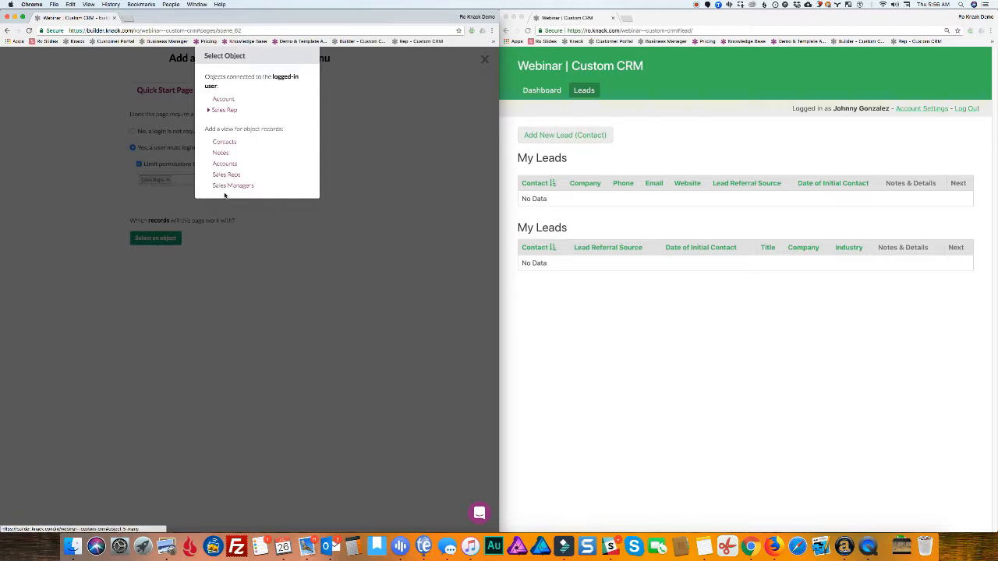
pyautogui.click(209, 111)
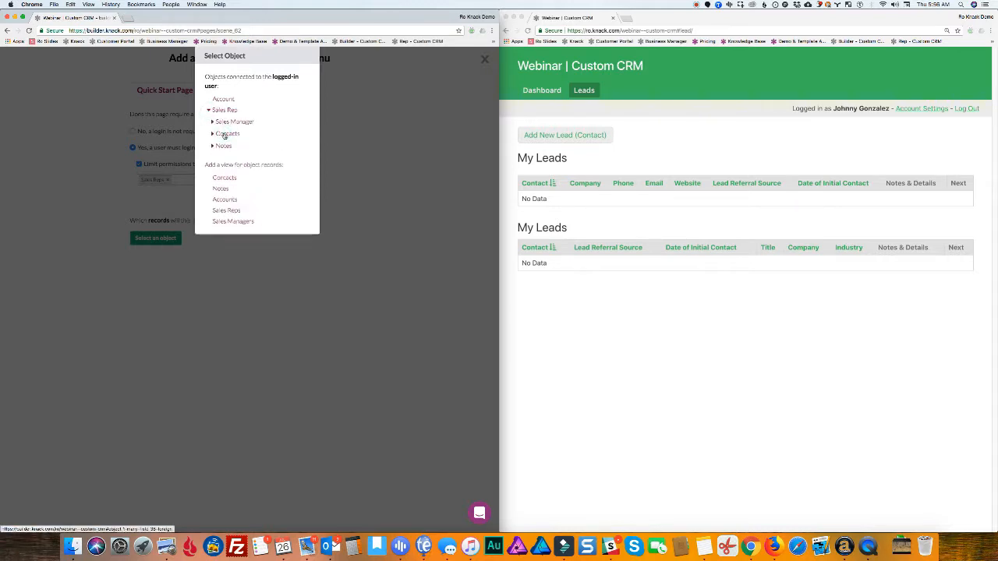
pyautogui.click(224, 134)
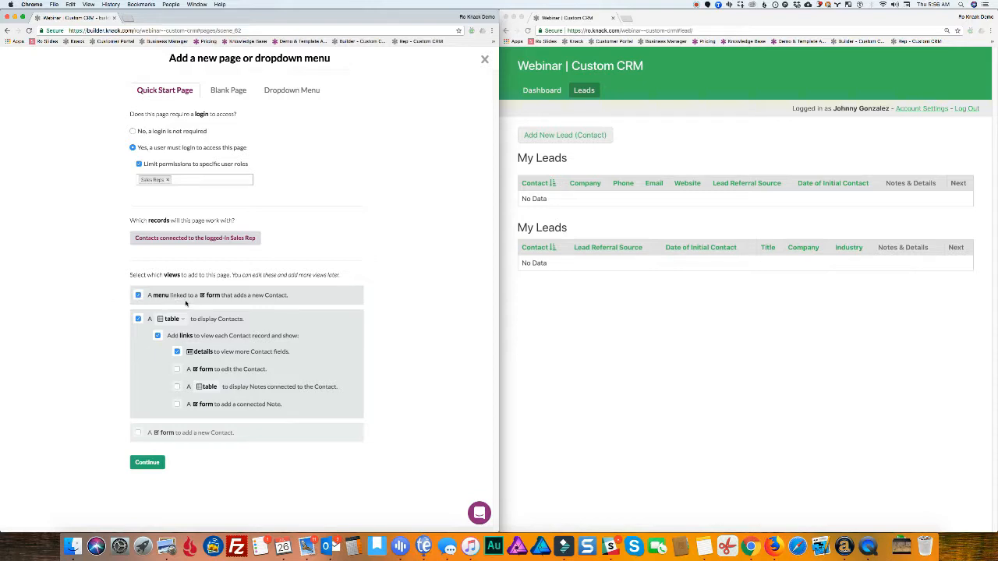
# Drop the add-contact menu and include the edit-contact form and Notes table links
pyautogui.click(138, 295)
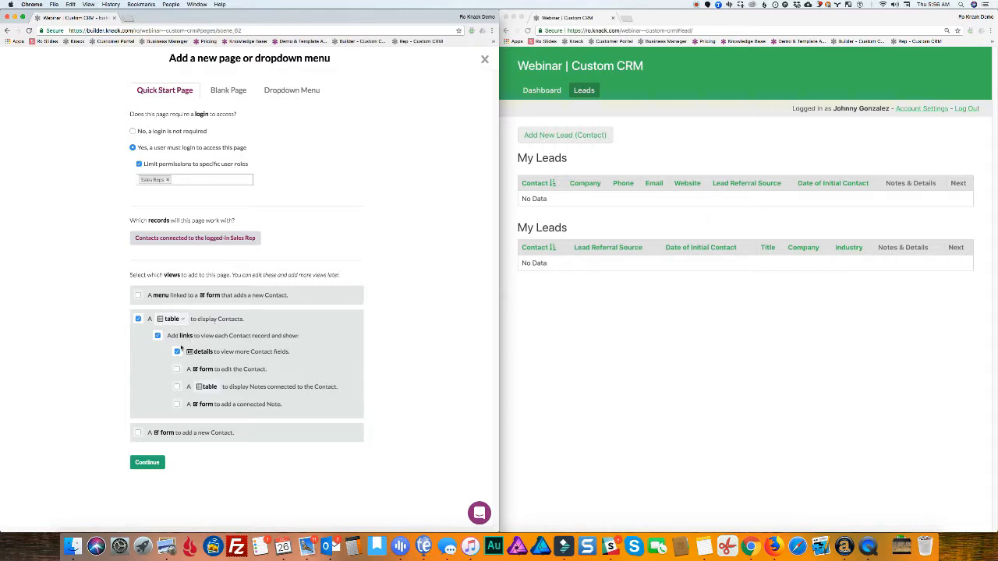
pyautogui.click(178, 387)
pyautogui.click(177, 369)
pyautogui.click(176, 387)
# Name the page 'Sales Reps > Proposals' and create it
pyautogui.click(148, 464)
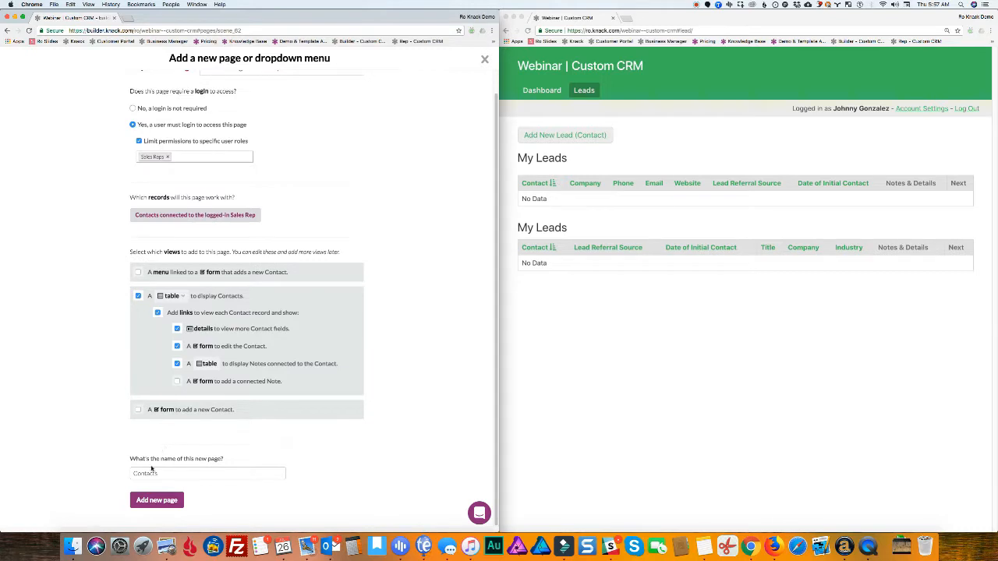
pyautogui.moveTo(161, 473); pyautogui.dragTo(131, 474)
pyautogui.press('BackSpace')
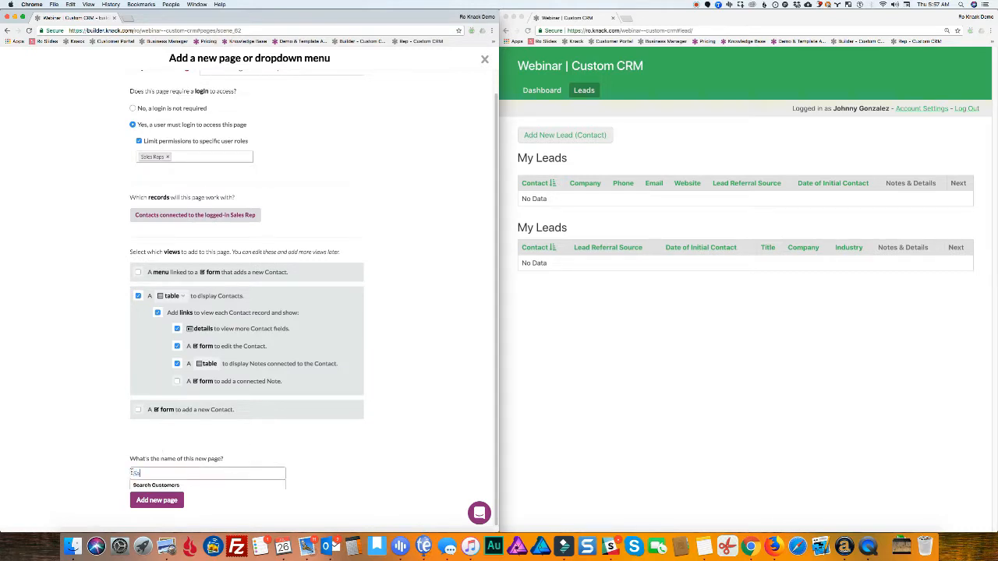
pyautogui.write('Sales Reps > Proposals')
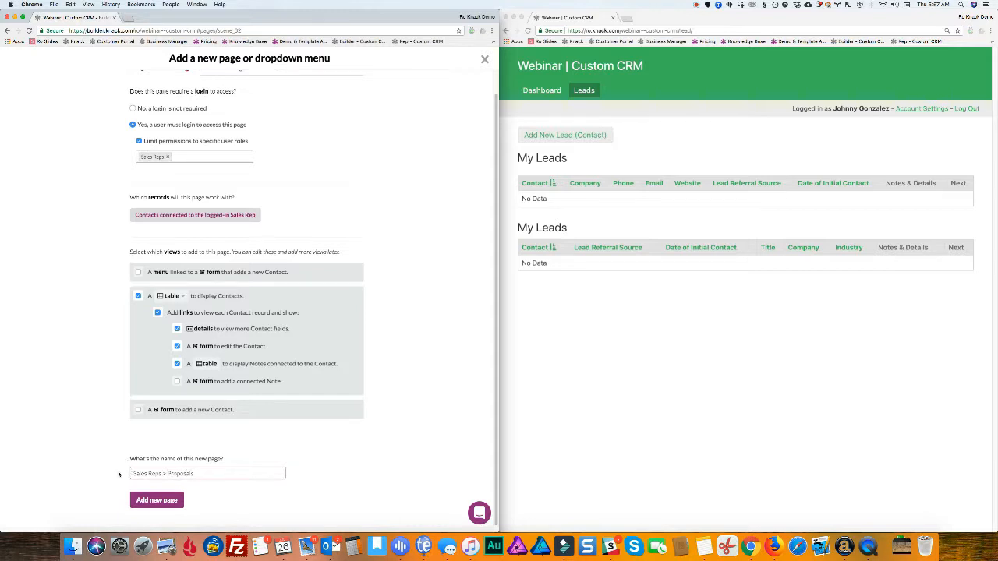
pyautogui.click(146, 503)
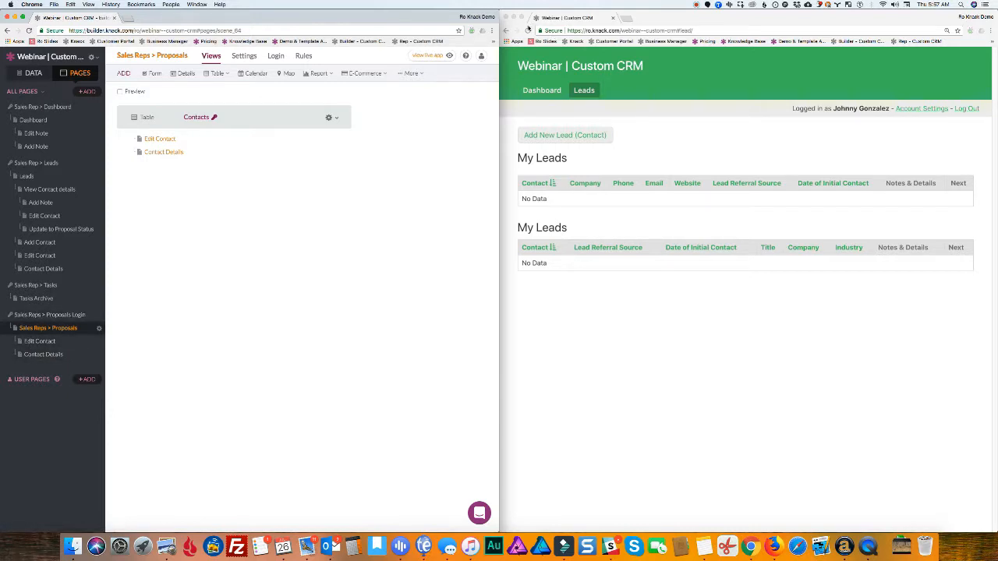
# View the new Sales Reps > Proposals page live, then edit its Contacts table in the builder
pyautogui.click(528, 30)
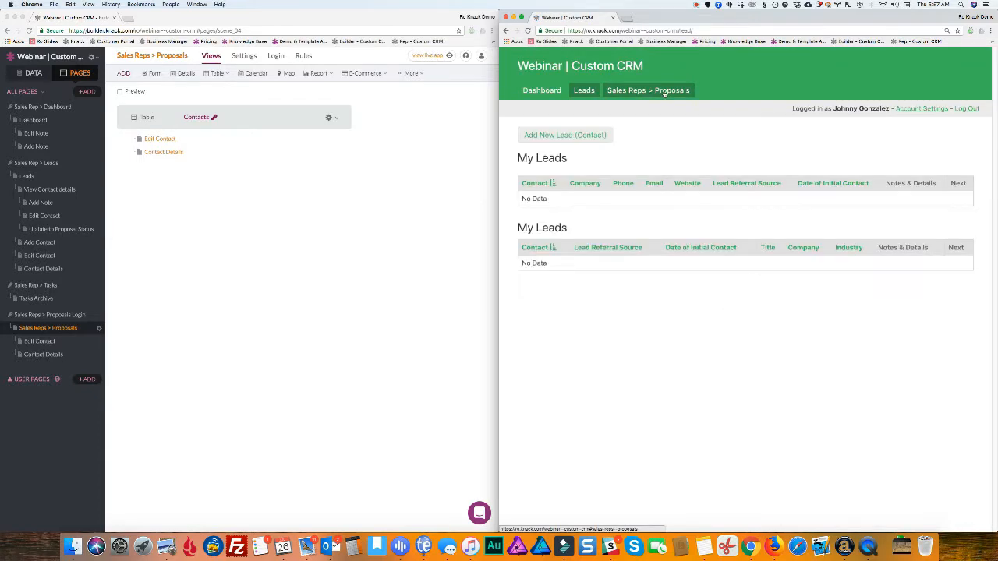
pyautogui.click(623, 93)
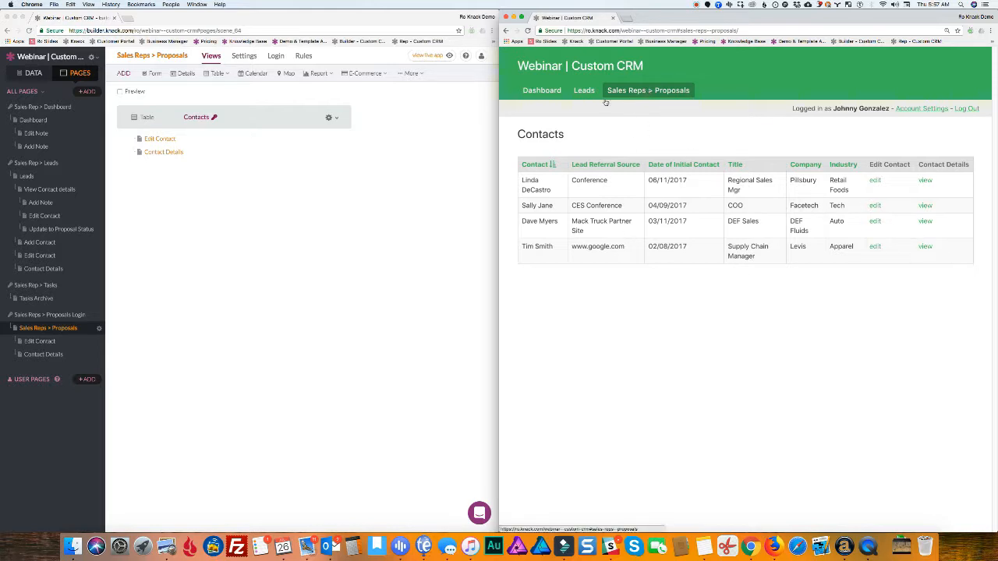
pyautogui.click(48, 329)
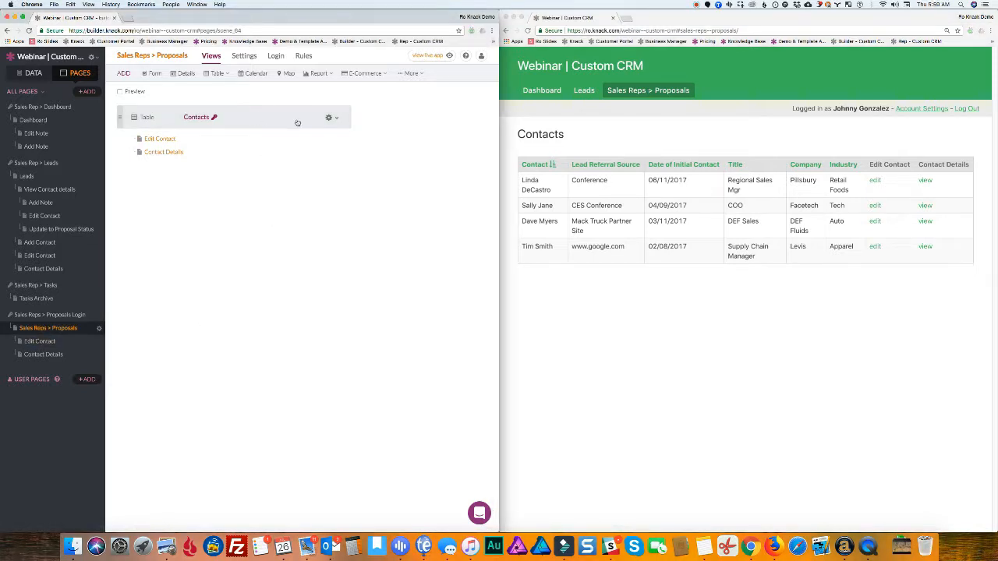
pyautogui.click(299, 118)
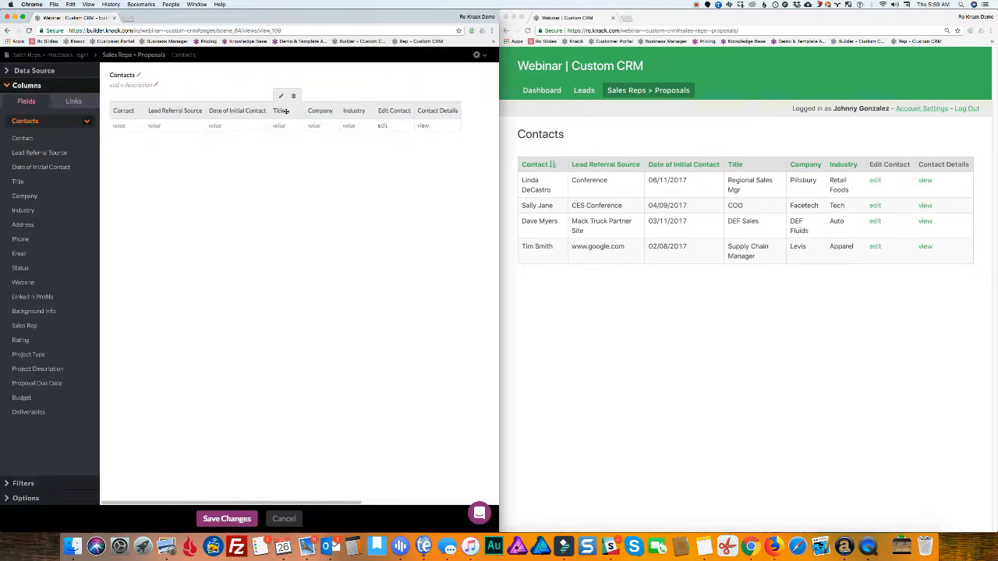
# Filter the Contacts table to show only records whose Status is Proposal
pyautogui.click(39, 71)
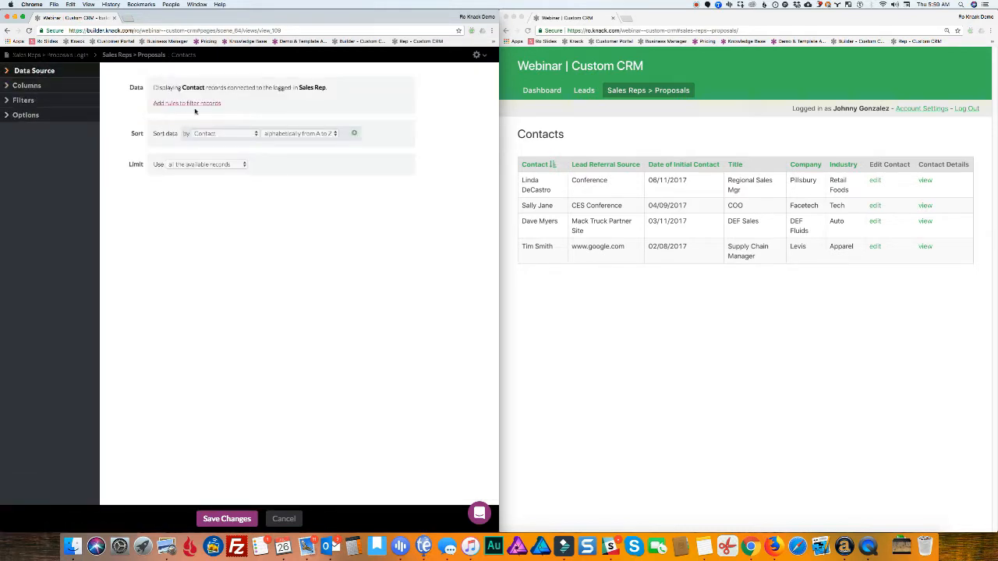
pyautogui.click(188, 104)
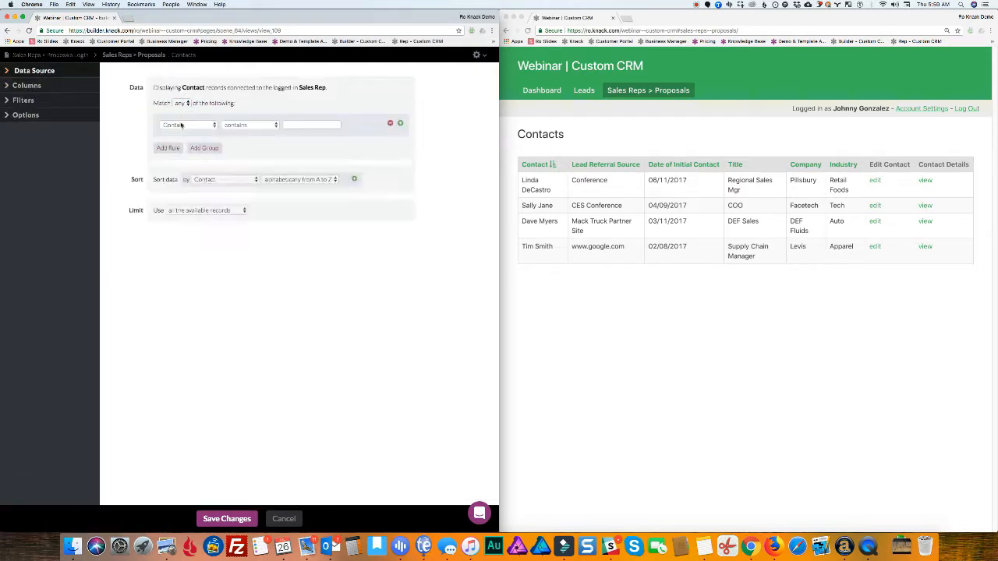
pyautogui.click(181, 126)
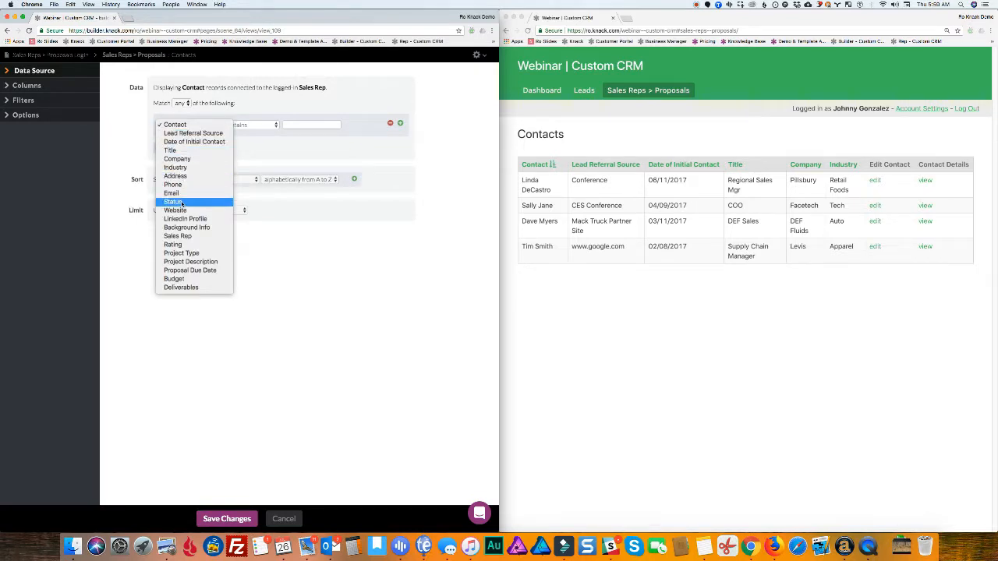
pyautogui.click(174, 201)
pyautogui.click(310, 127)
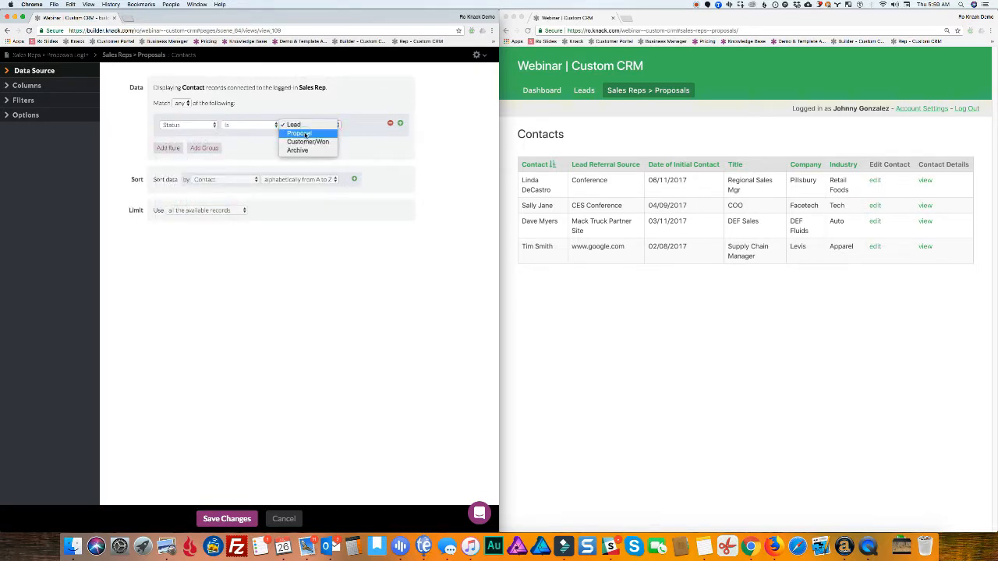
pyautogui.click(312, 132)
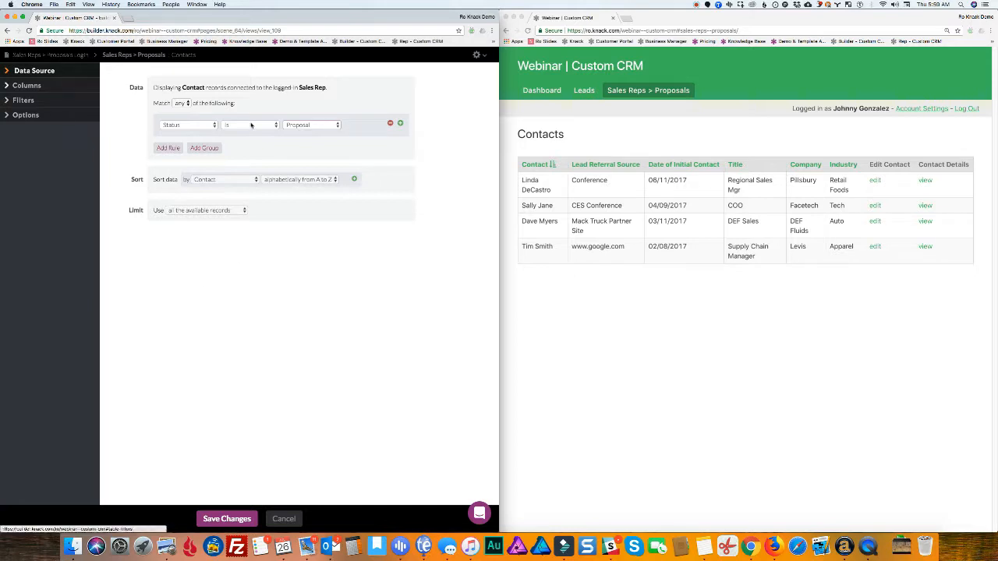
# Add a Status column before Edit Contact, save, and reload the live app
pyautogui.click(41, 89)
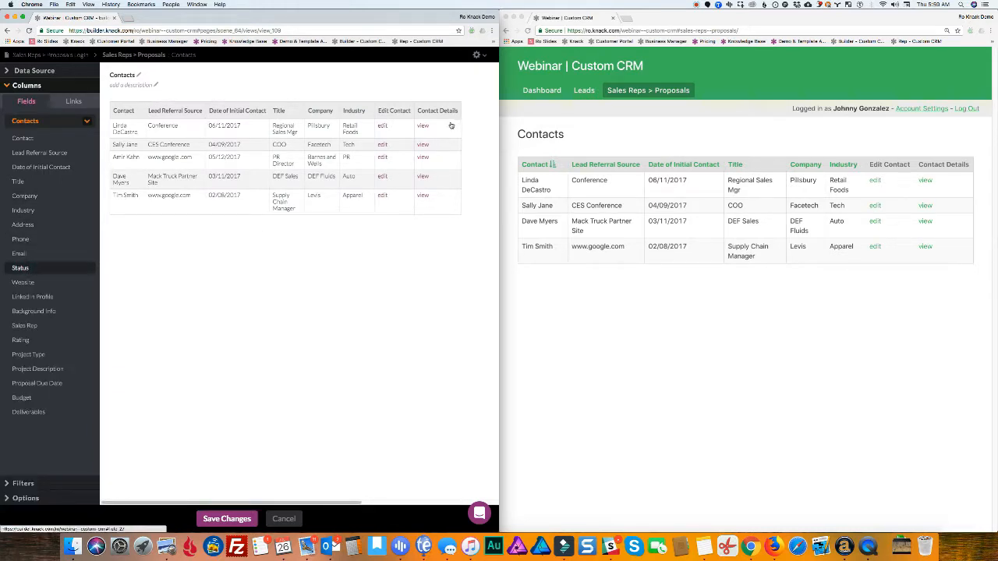
pyautogui.moveTo(451, 125); pyautogui.dragTo(382, 114)
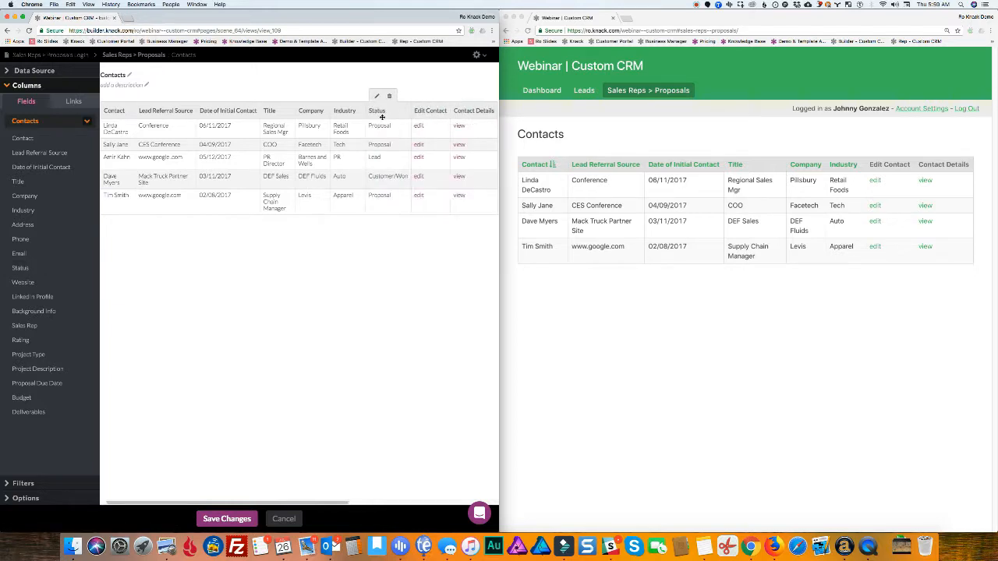
pyautogui.click(225, 519)
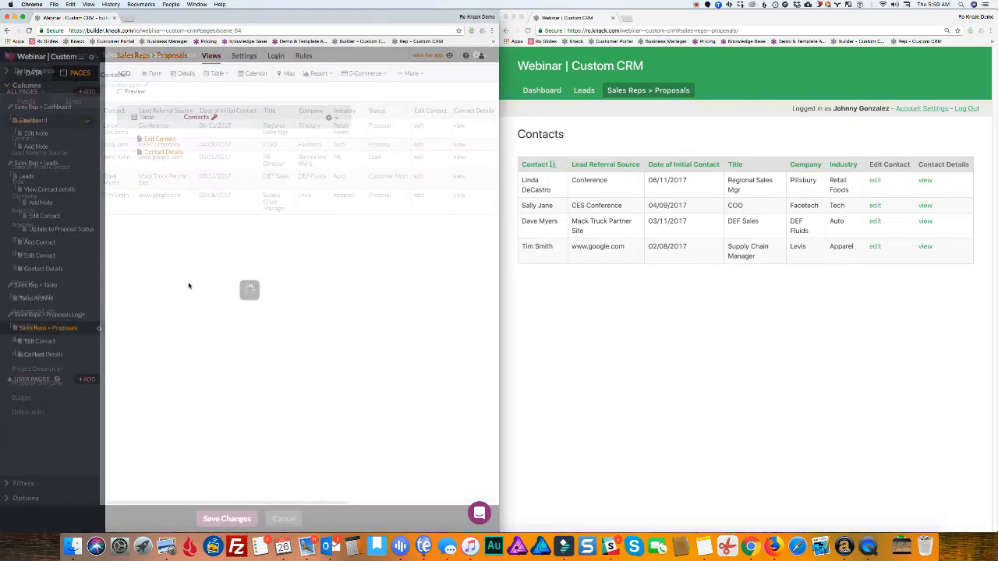
pyautogui.click(623, 129)
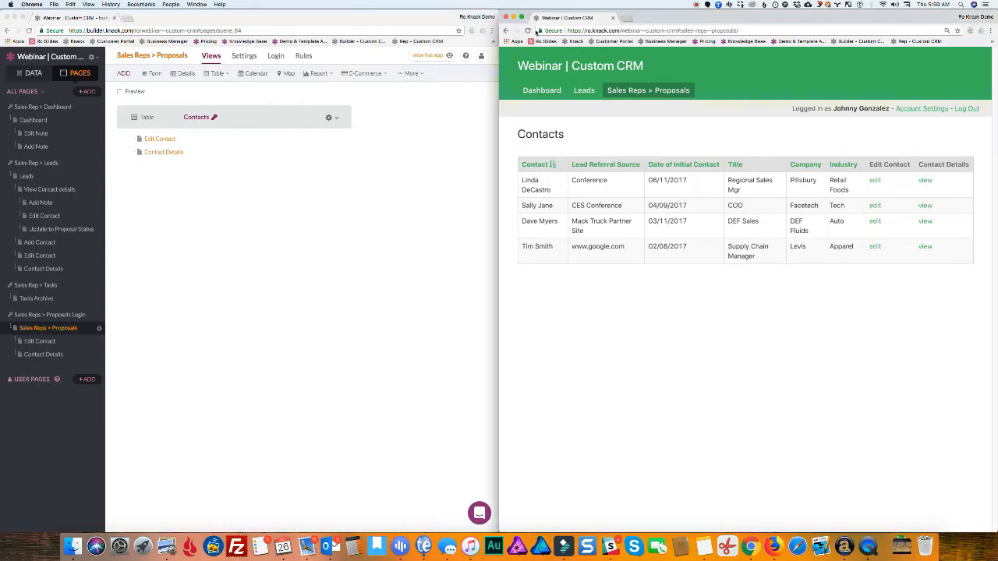
pyautogui.click(527, 31)
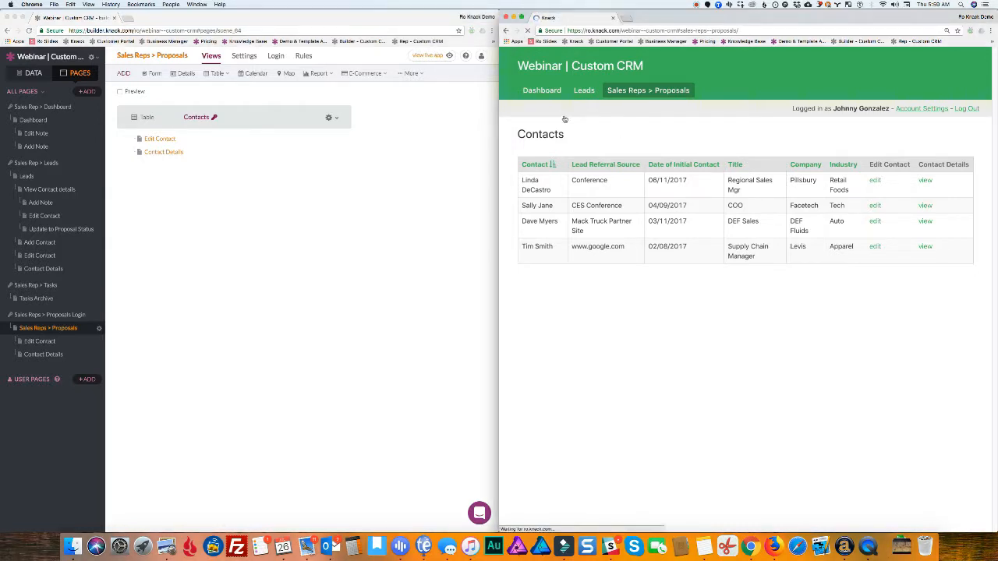
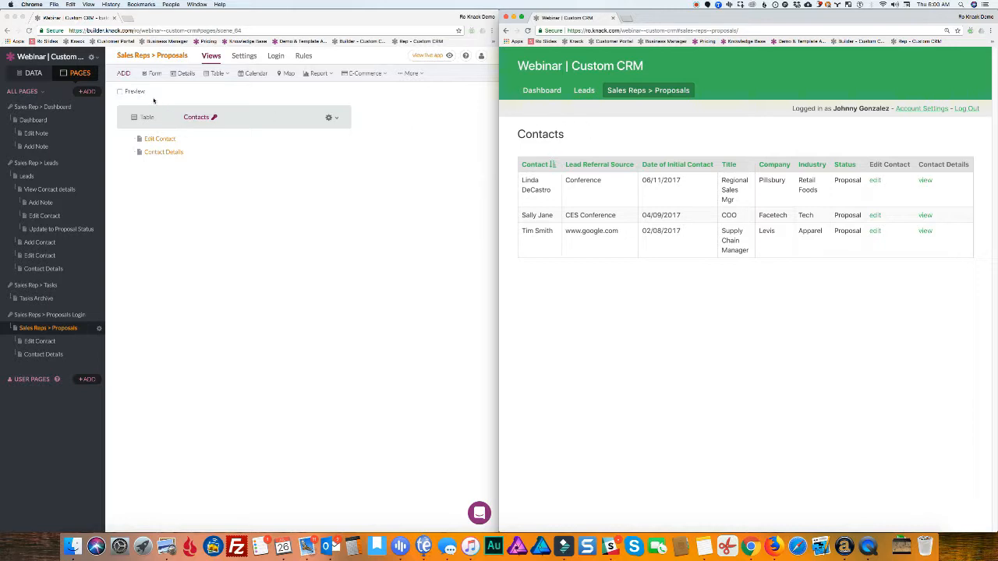
# Check the Leads and Proposals pages live, then open the Proposals Contacts table in the builder
pyautogui.click(581, 90)
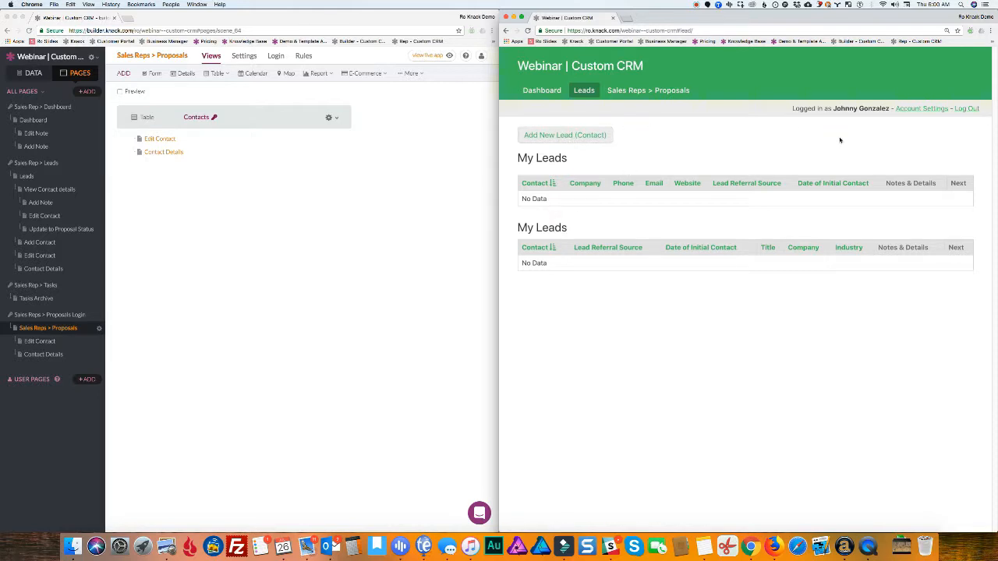
pyautogui.click(624, 94)
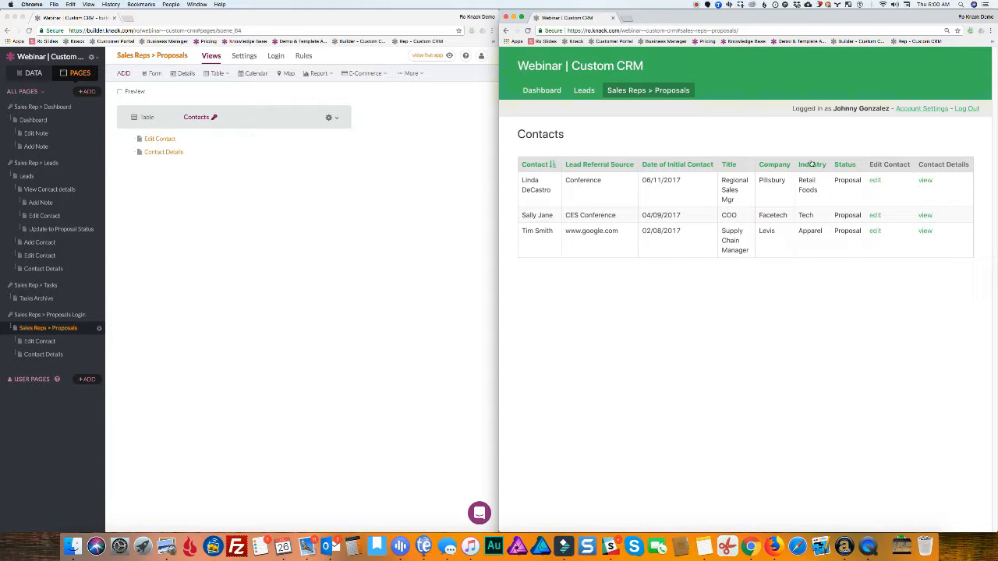
pyautogui.click(245, 316)
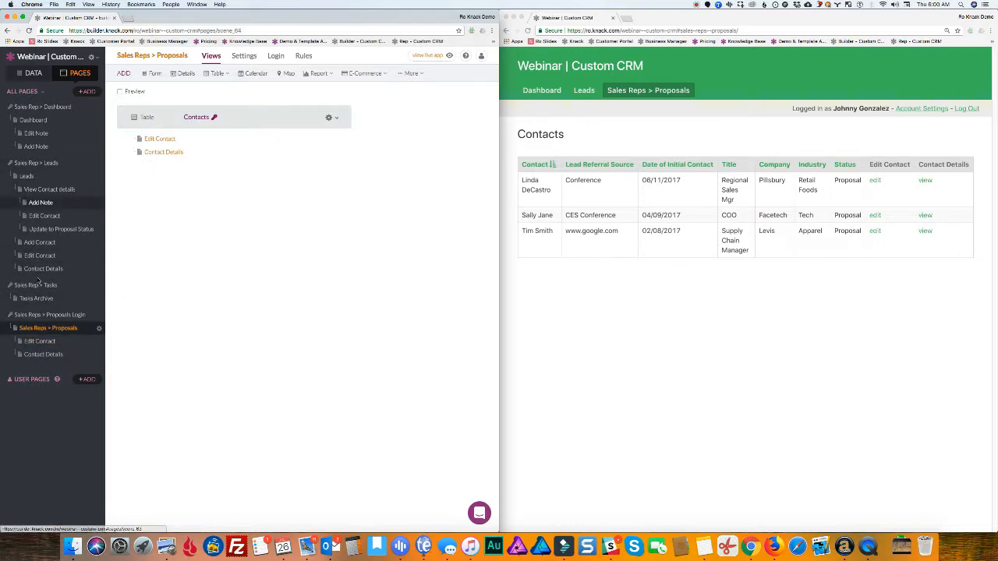
pyautogui.click(248, 119)
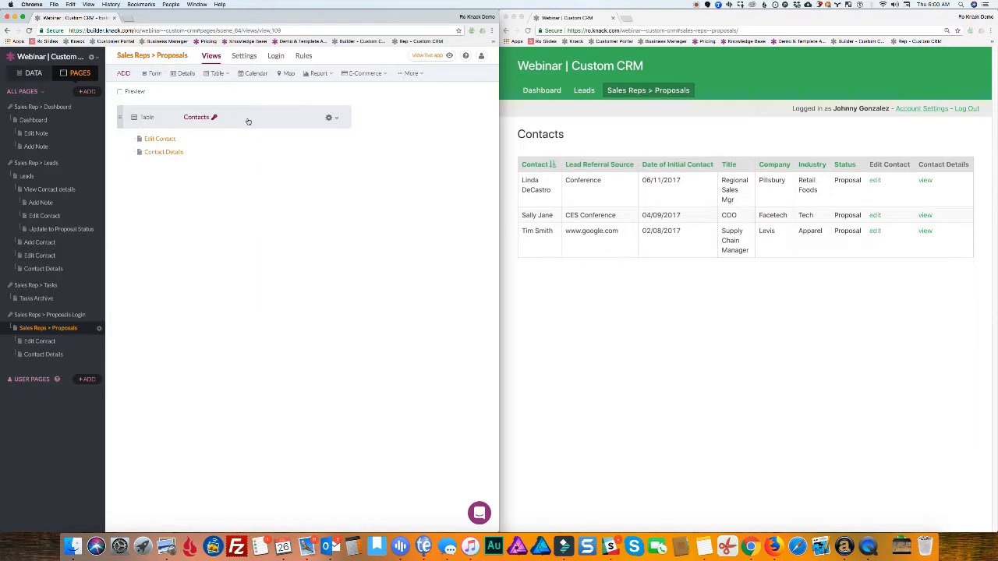
pyautogui.click(185, 118)
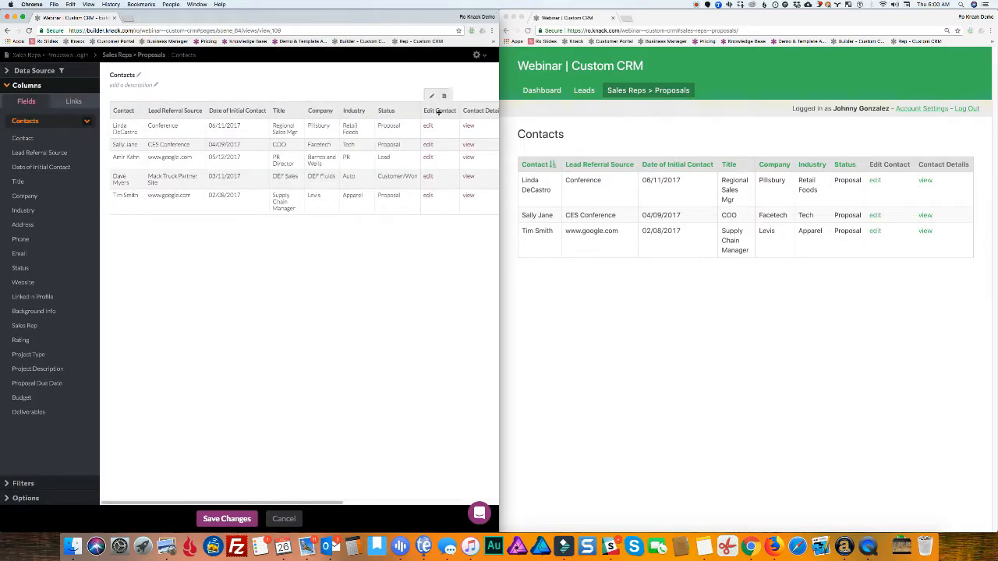
# Rename the Edit Contact column header to 'Update to Customer/Won' with link text 'update'
pyautogui.click(433, 98)
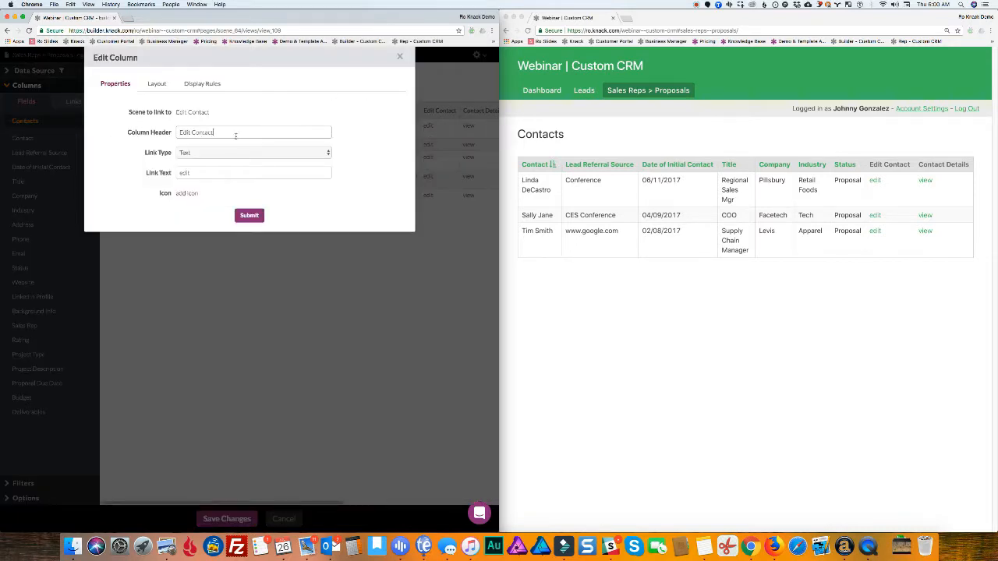
pyautogui.moveTo(234, 133); pyautogui.dragTo(176, 132)
pyautogui.write('U')
pyautogui.write('pdate')
pyautogui.write(' to Customer')
pyautogui.write('/Wor')
pyautogui.doubleClick(193, 173)
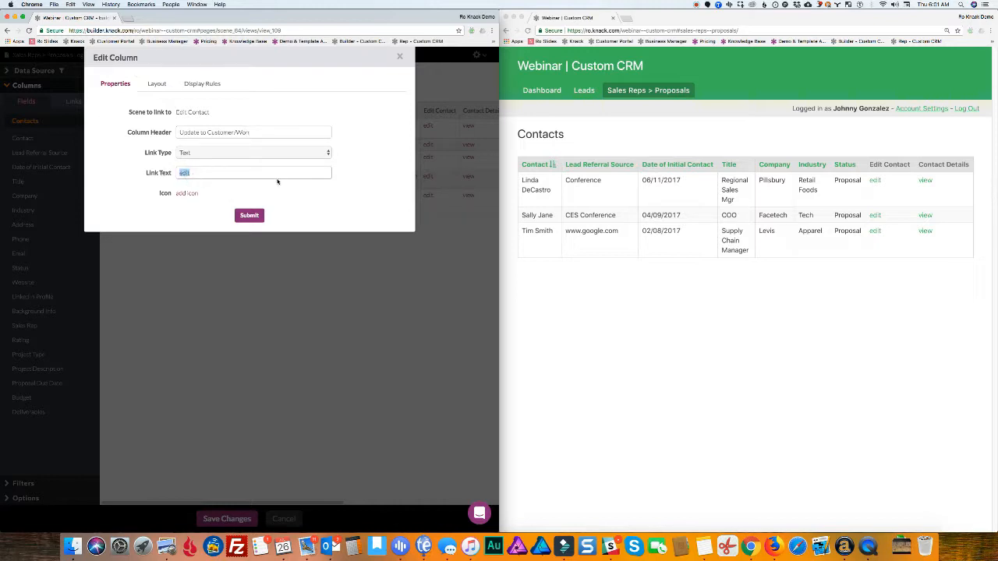
pyautogui.write('update')
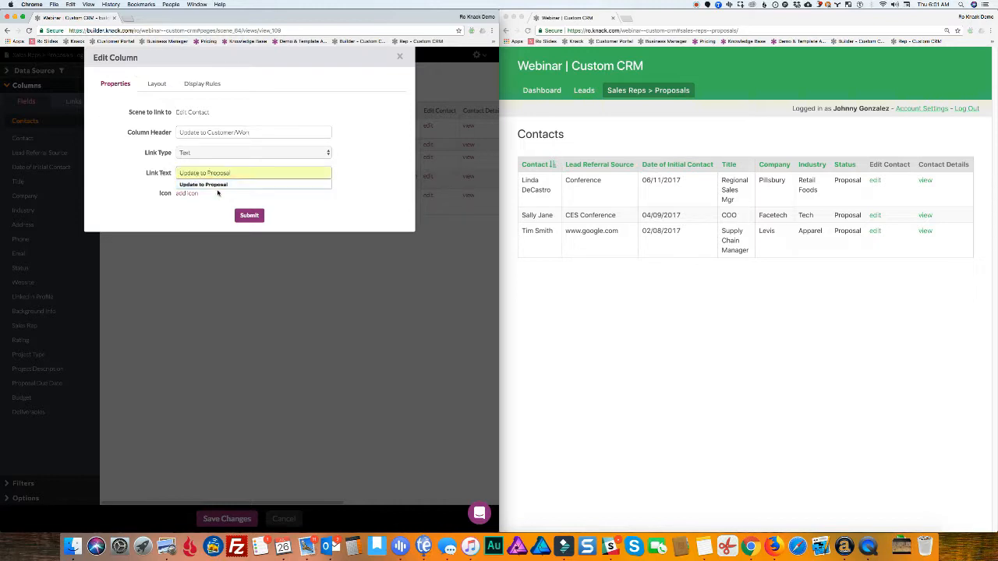
pyautogui.click(217, 192)
pyautogui.click(250, 216)
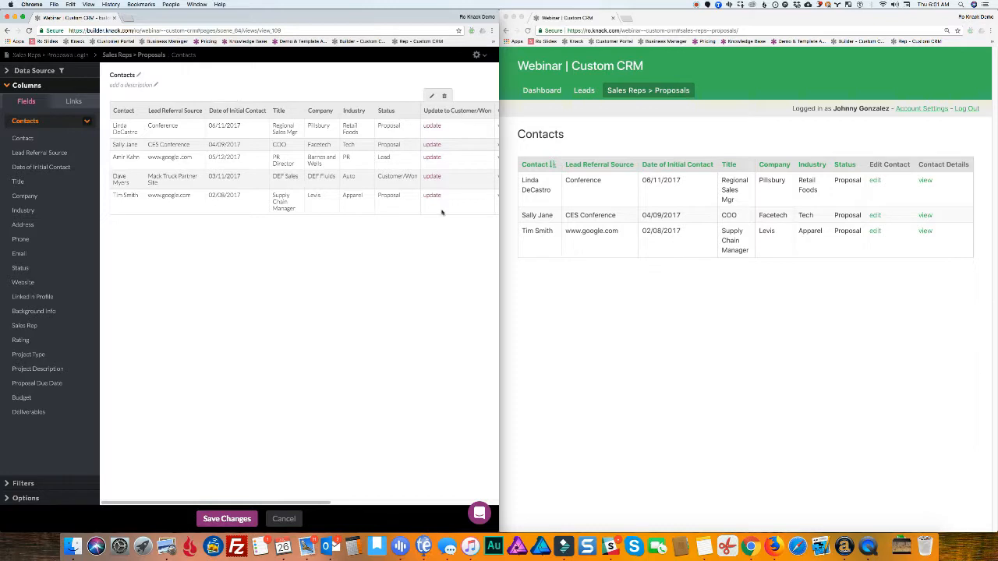
# Move the Contact Details column before the update column and save the table
pyautogui.moveTo(268, 502); pyautogui.dragTo(332, 503)
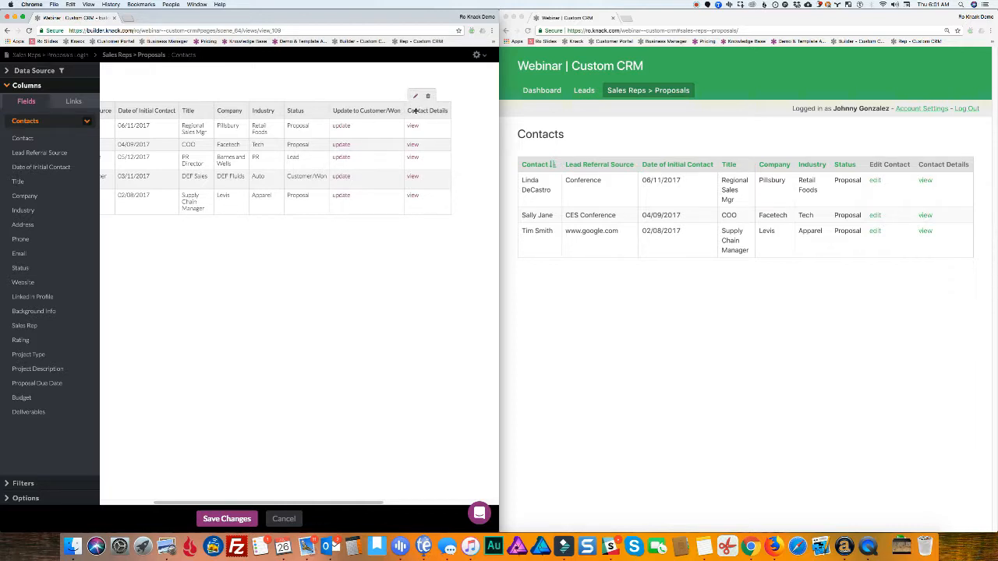
pyautogui.moveTo(417, 109); pyautogui.dragTo(354, 109)
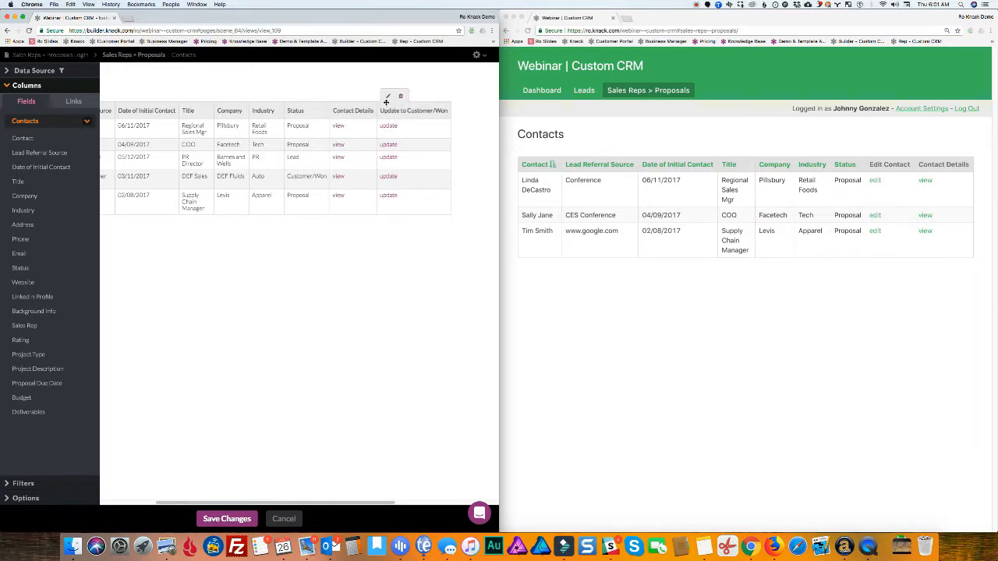
pyautogui.click(228, 524)
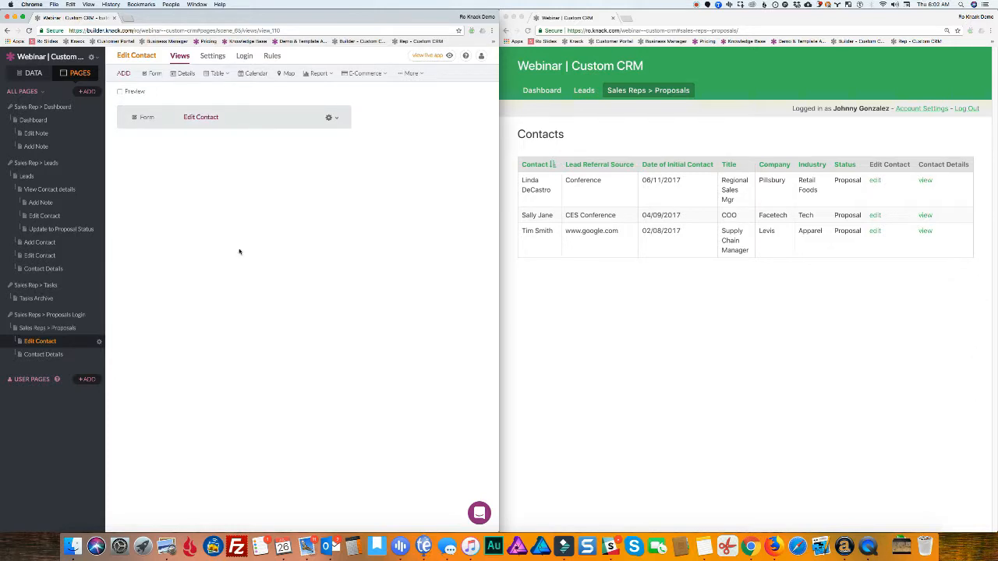
# Delete the Contact, Lead Referral Source, Date, Title, Company, Industry, Address, Phone, Email and Status fields, then their group
pyautogui.click(328, 118)
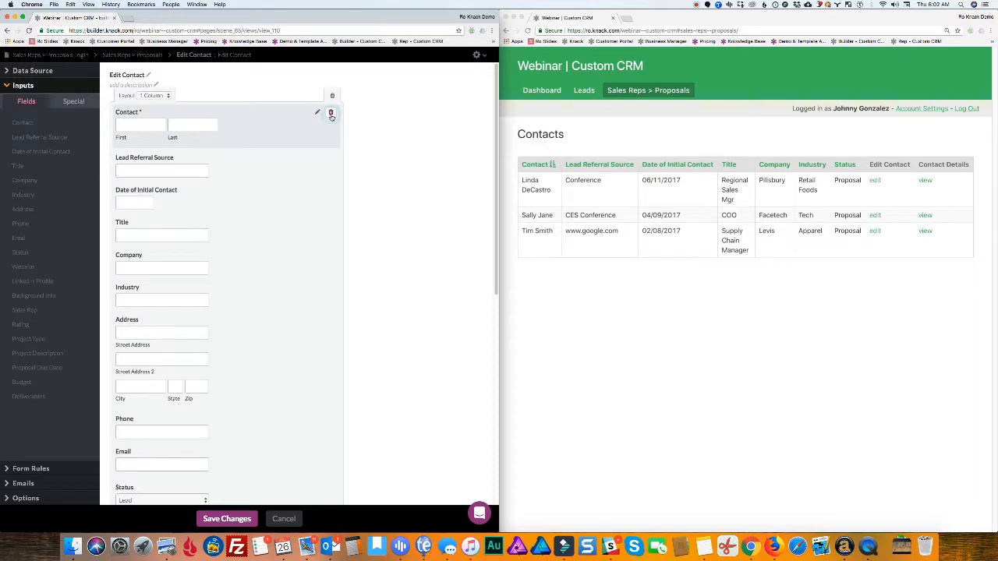
pyautogui.click(330, 114)
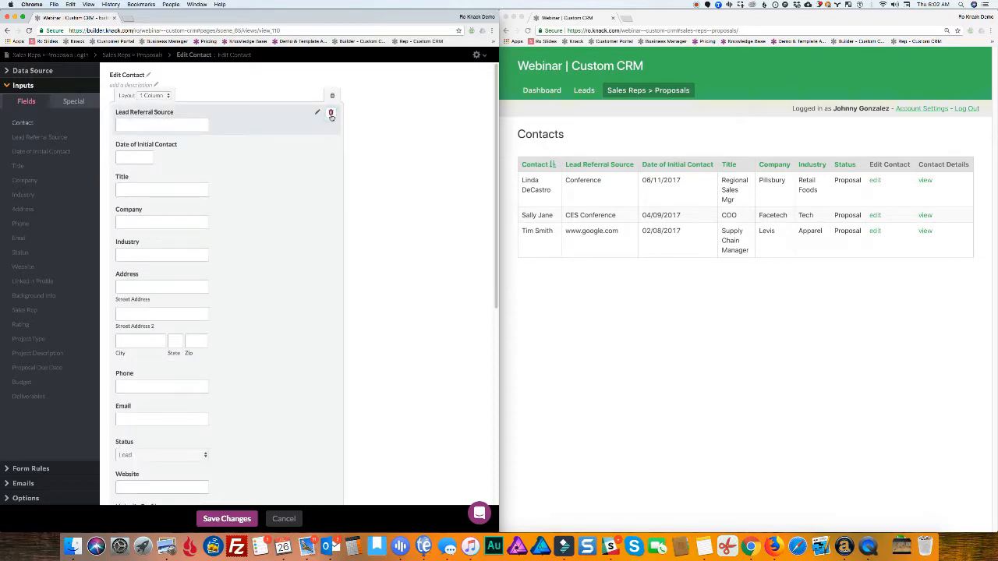
pyautogui.click(331, 114)
pyautogui.click(330, 114)
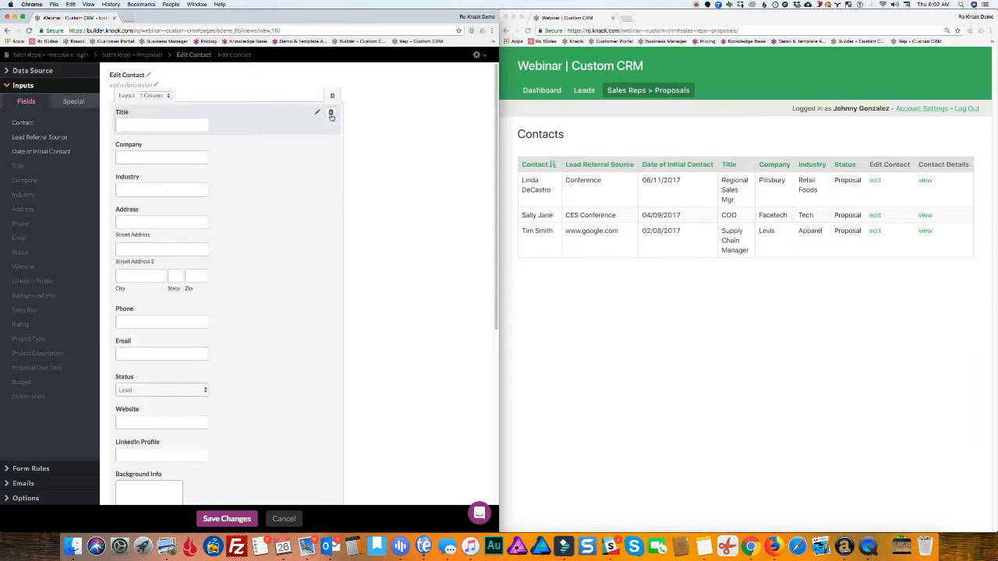
pyautogui.click(330, 113)
pyautogui.click(330, 114)
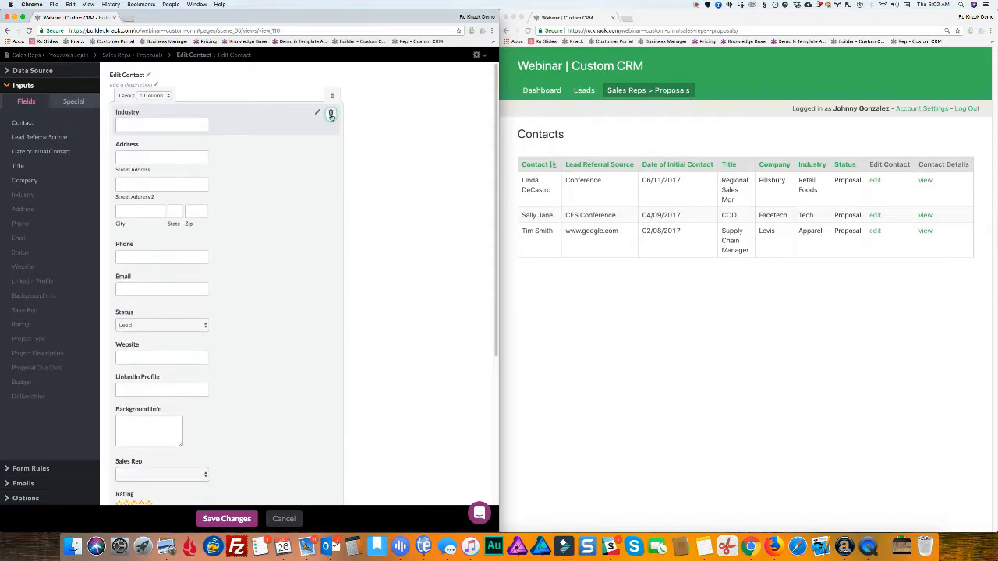
pyautogui.click(331, 114)
pyautogui.click(331, 113)
pyautogui.click(331, 114)
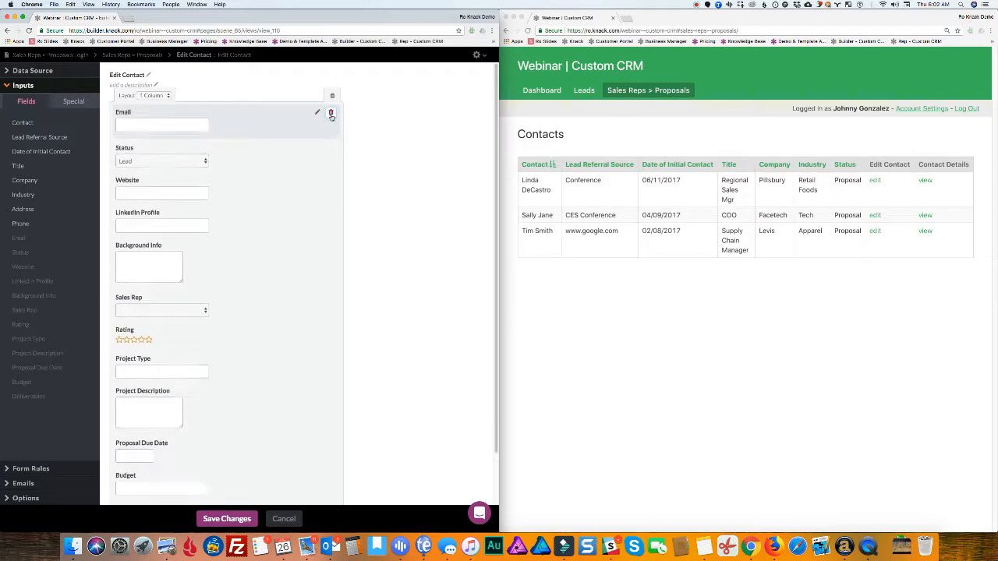
pyautogui.click(331, 114)
pyautogui.click(331, 114)
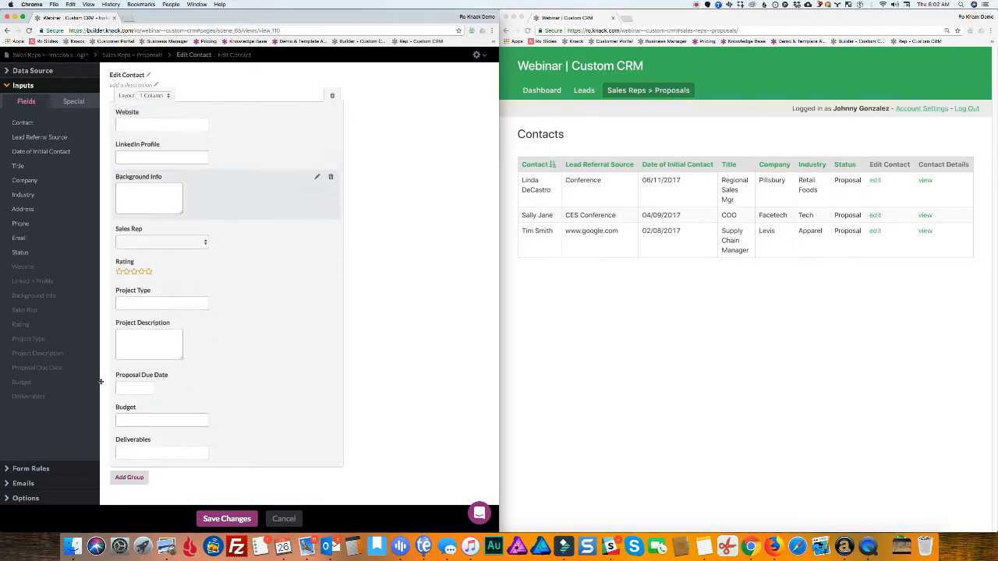
pyautogui.click(331, 96)
pyautogui.click(331, 153)
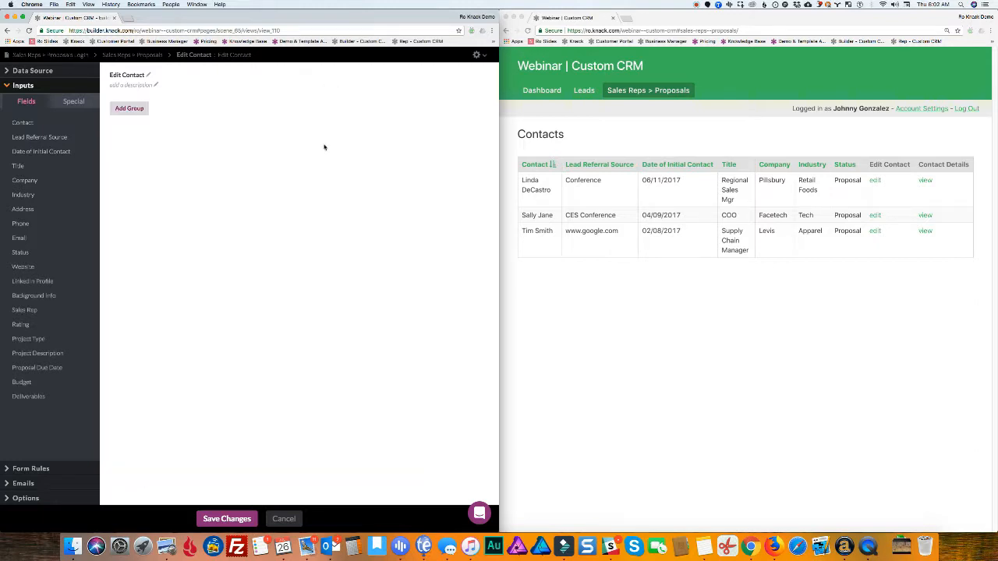
# Retitle the Edit Contact form 'Update this Contact to Customer'
pyautogui.click(135, 75)
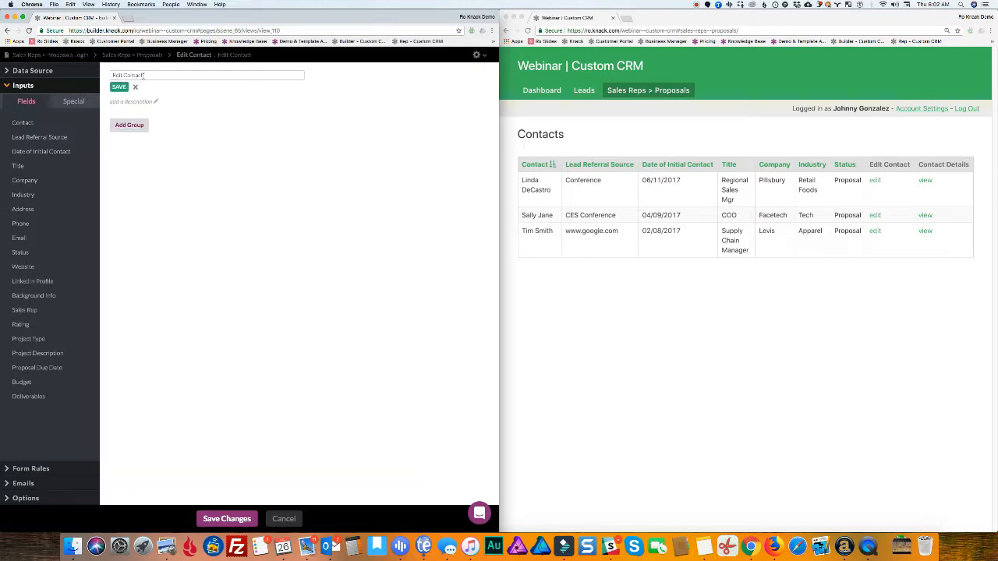
pyautogui.doubleClick(144, 76)
pyautogui.click(153, 76)
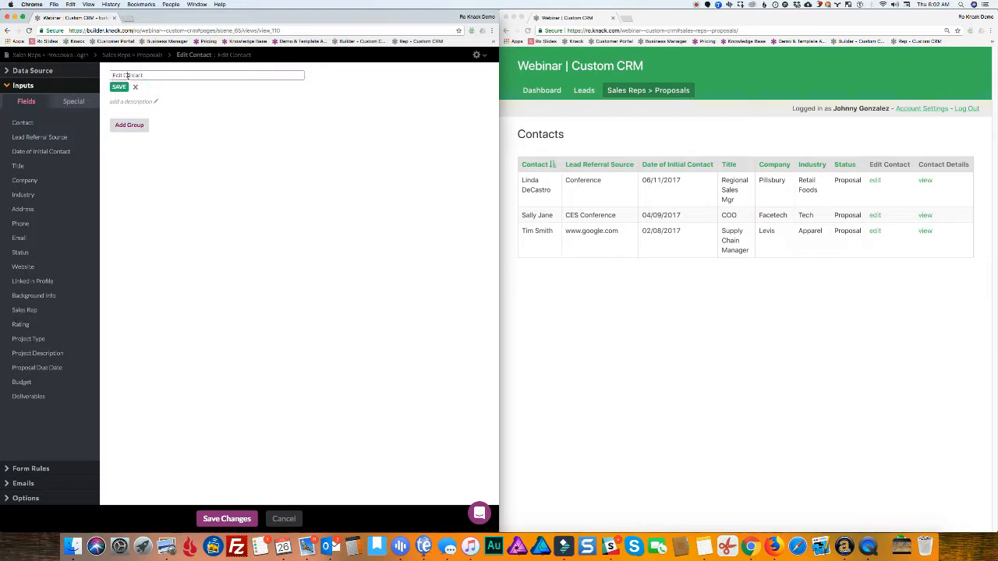
pyautogui.tripleClick(127, 76)
pyautogui.write('Update this Contact to Customer/Won?')
pyautogui.click(118, 87)
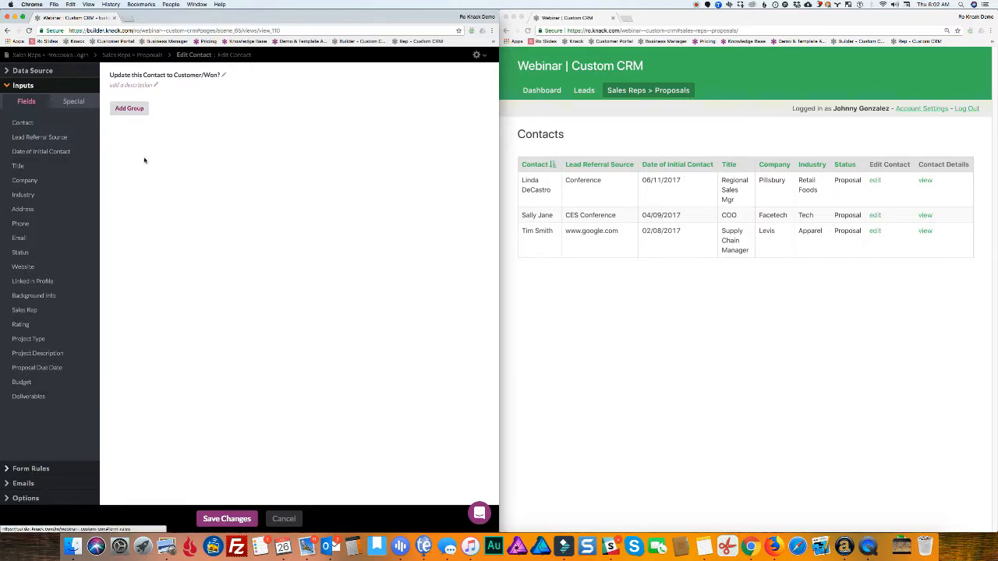
# Change the form's submit button text to 'Confirm' and save
pyautogui.click(31, 469)
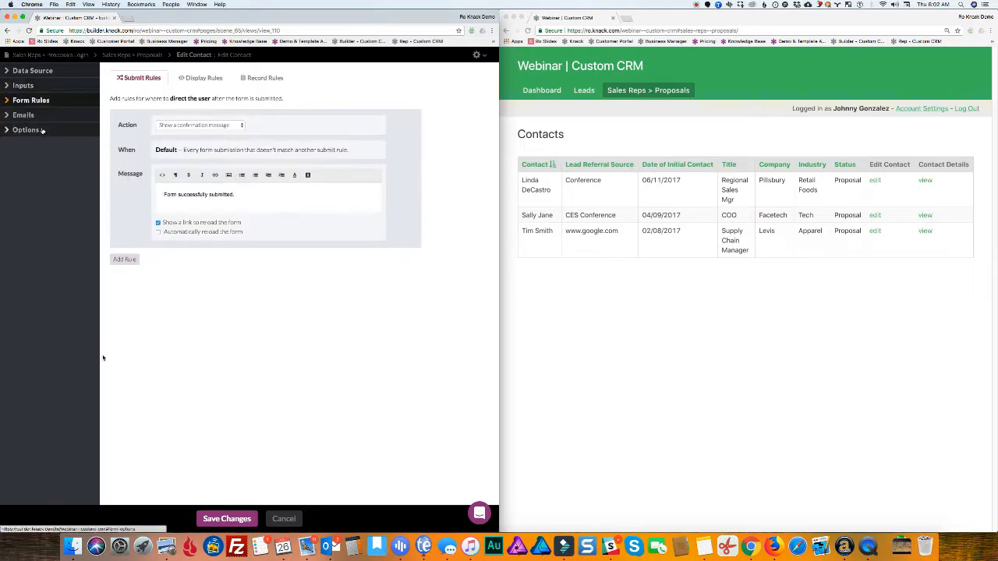
pyautogui.click(39, 130)
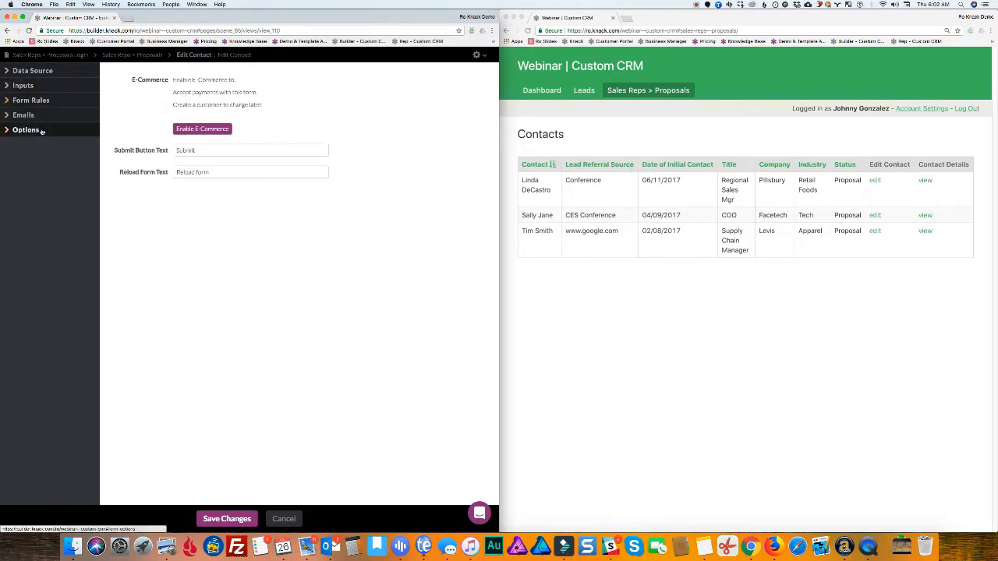
pyautogui.doubleClick(186, 150)
pyautogui.write('Confirm')
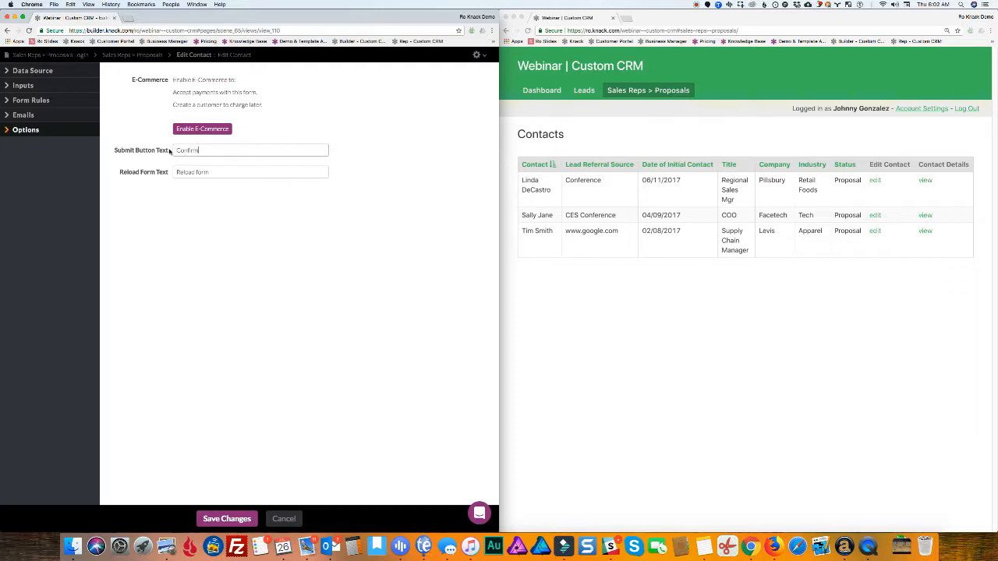
pyautogui.click(240, 518)
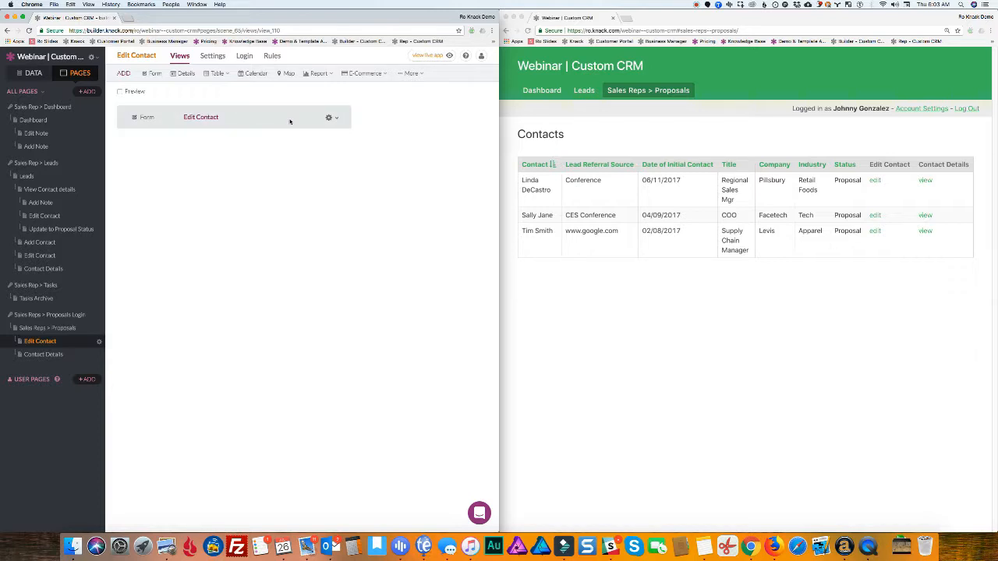
# Add a record rule to the Edit Contact form that sets Status to Customer/Won, and save it
pyautogui.click(289, 122)
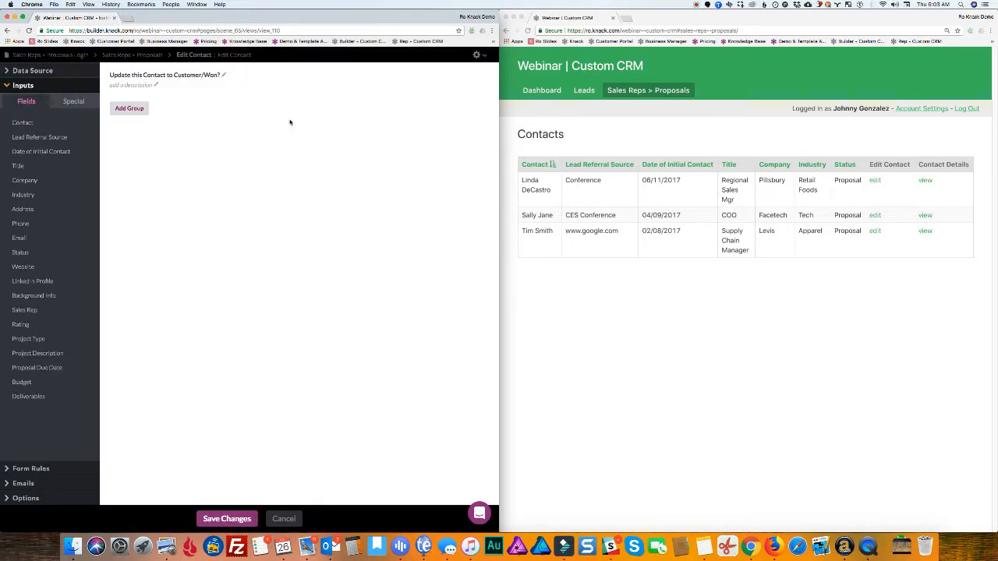
pyautogui.click(33, 469)
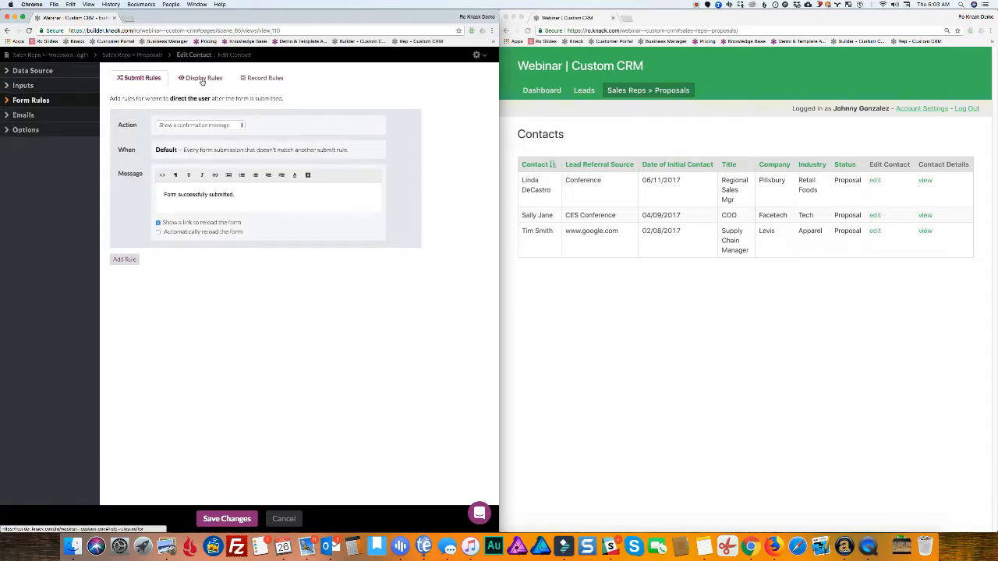
pyautogui.click(264, 79)
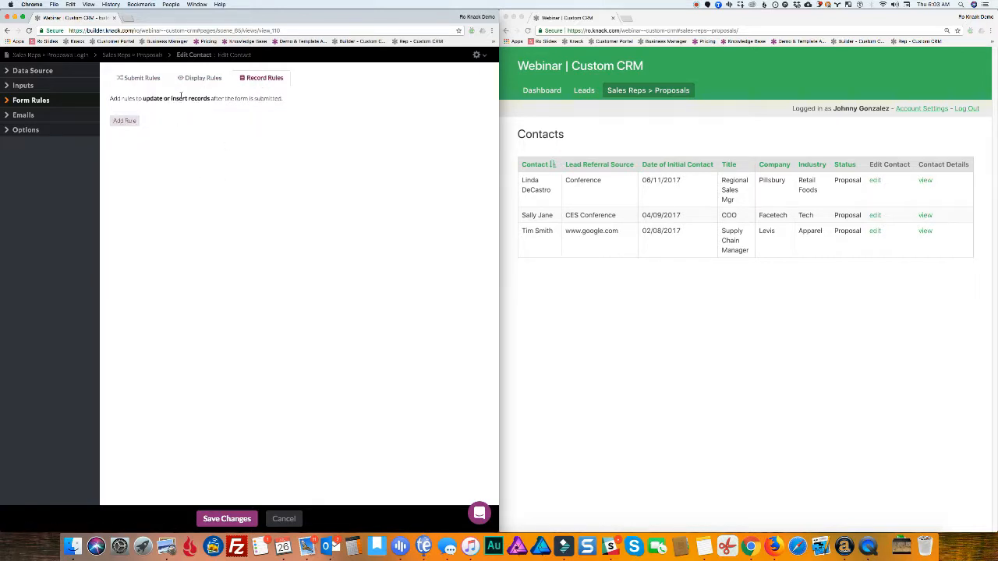
pyautogui.click(125, 120)
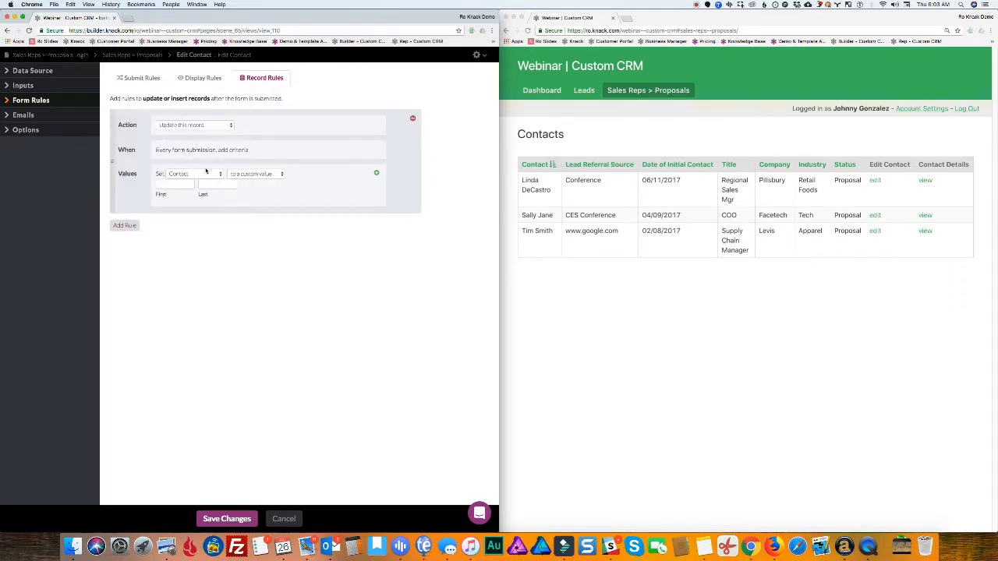
pyautogui.click(185, 175)
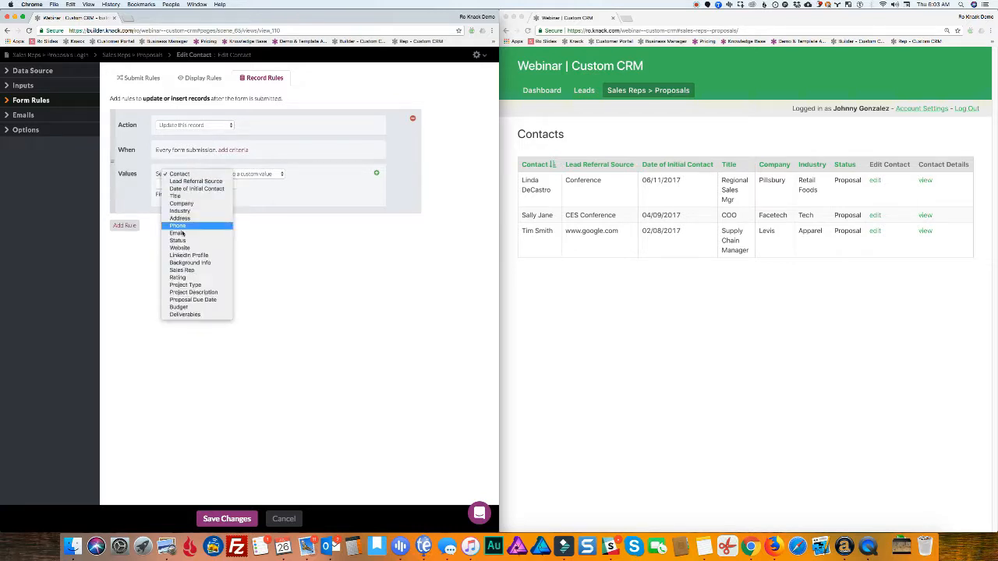
pyautogui.click(224, 236)
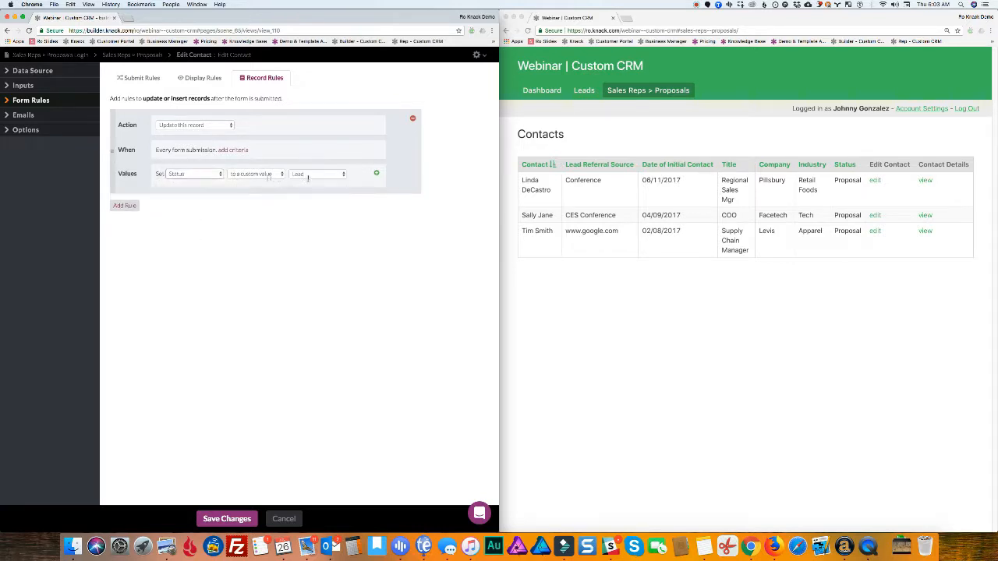
pyautogui.click(304, 174)
pyautogui.click(308, 190)
pyautogui.click(227, 519)
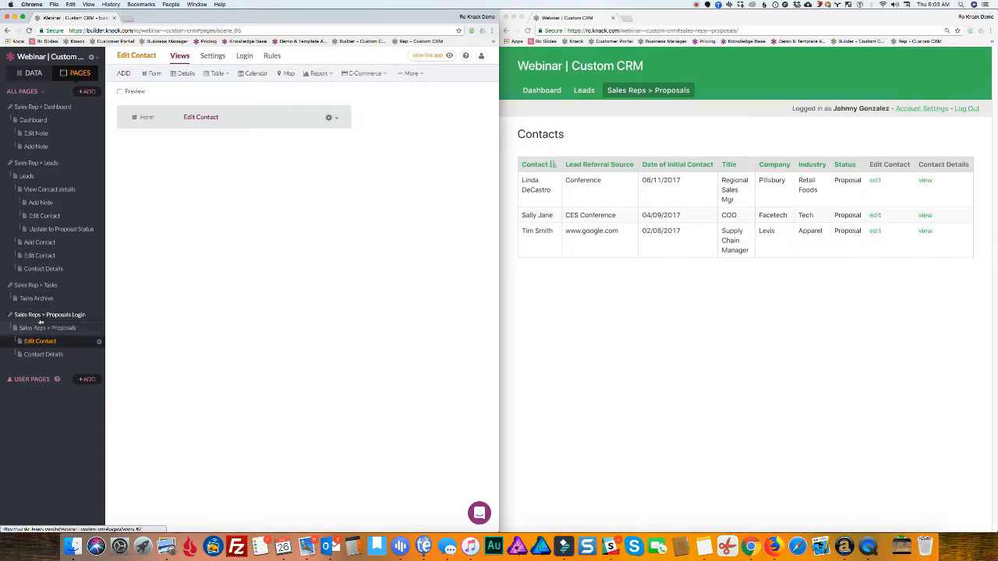
# Reload the live app and open the second contact's update form
pyautogui.click(527, 30)
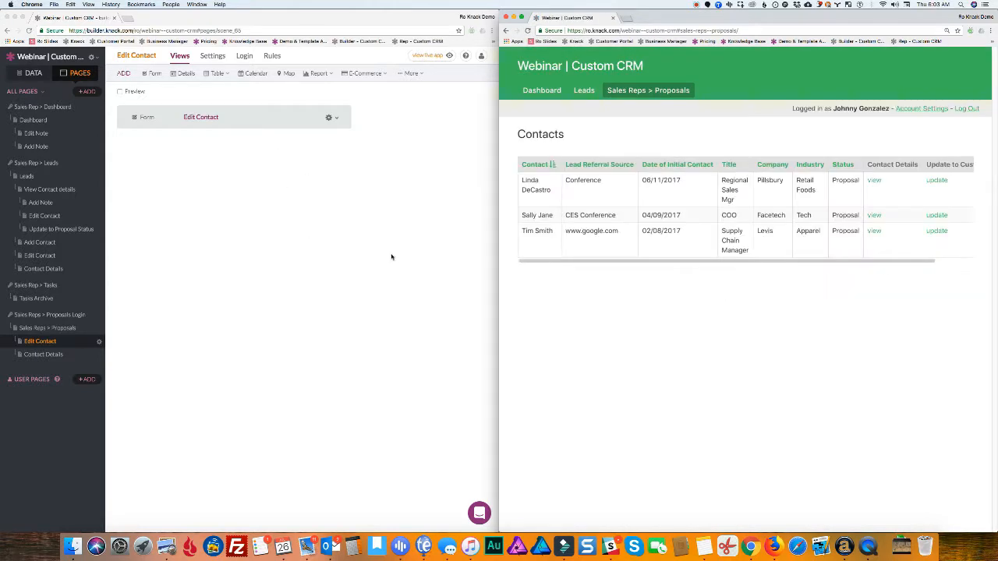
pyautogui.click(937, 216)
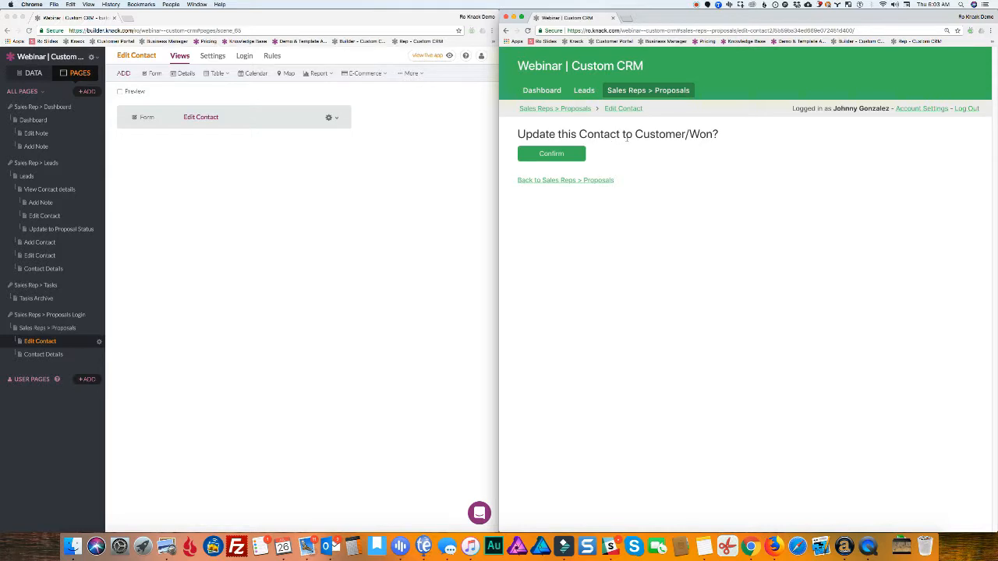
# Confirm the Customer/Won update and go back to the Proposals list, now showing two contacts
pyautogui.click(549, 153)
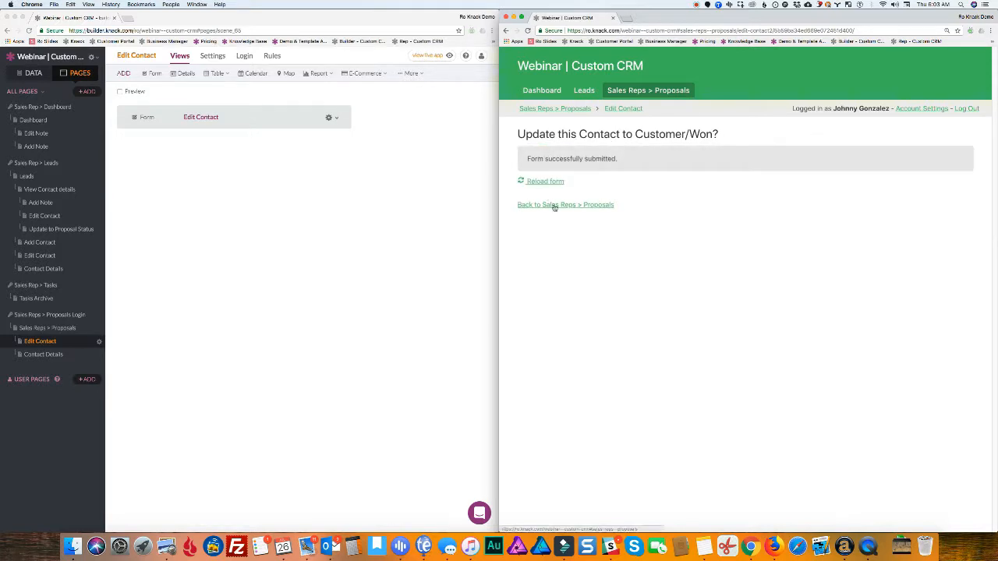
pyautogui.click(554, 206)
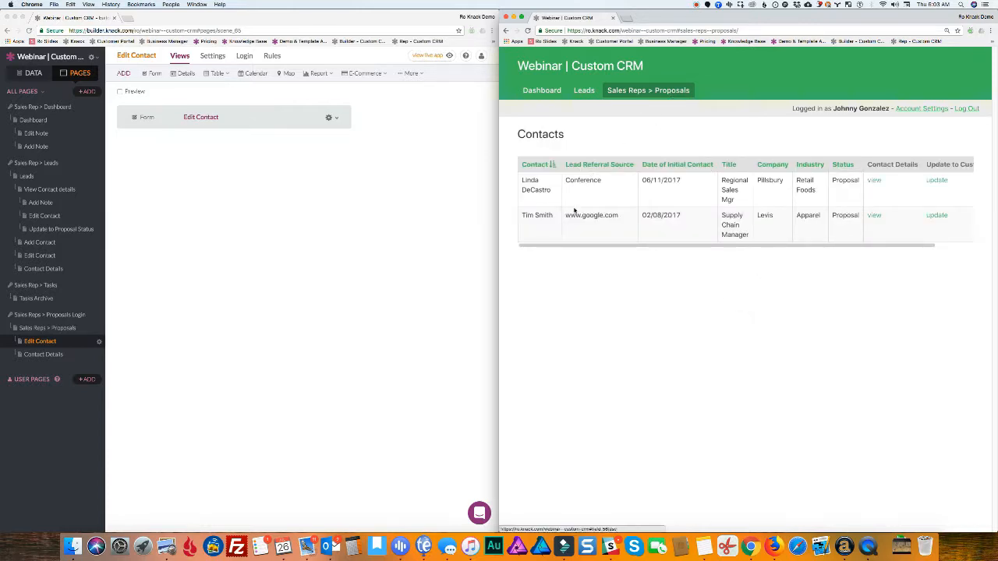
pyautogui.moveTo(873, 247); pyautogui.dragTo(808, 251)
# Change the Sales Reps > Proposals page's menu name to 'Proposals' and check it in the live app
pyautogui.click(54, 330)
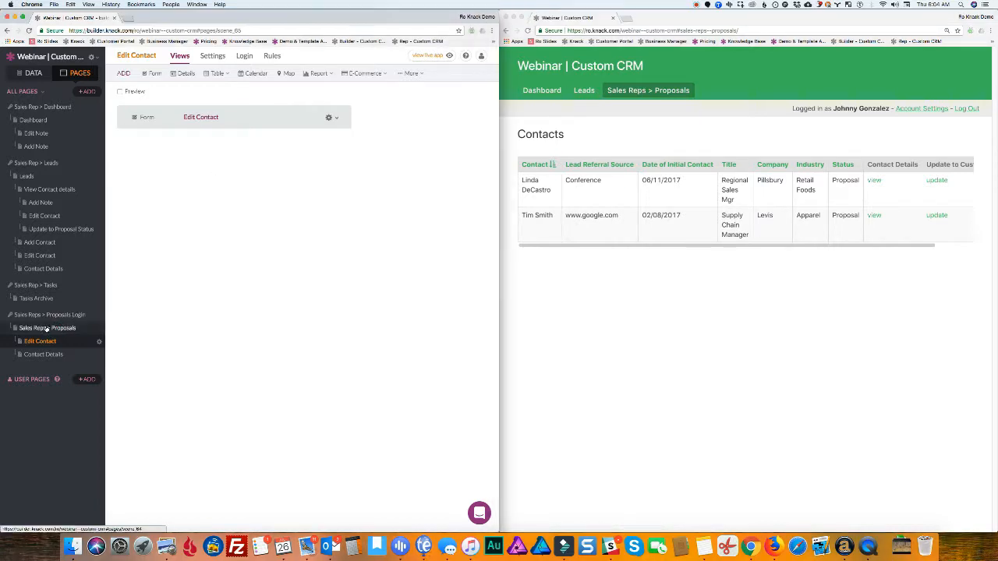
pyautogui.click(46, 329)
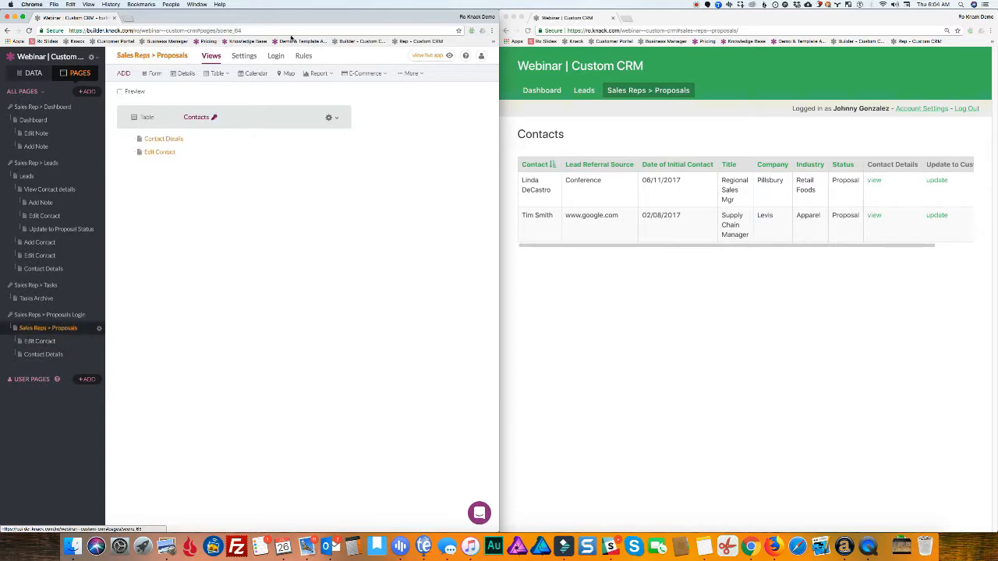
pyautogui.click(248, 57)
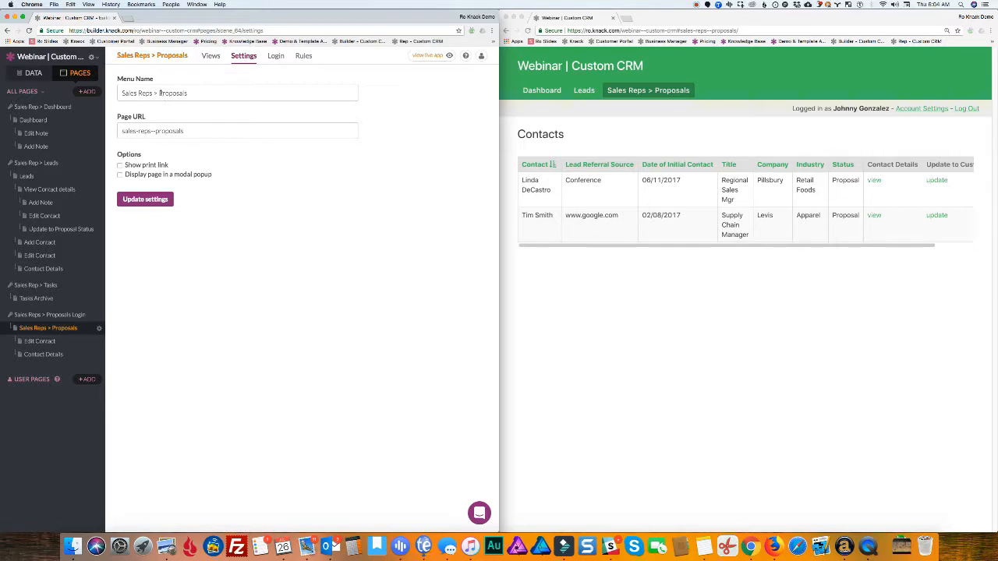
pyautogui.moveTo(161, 93); pyautogui.dragTo(113, 95)
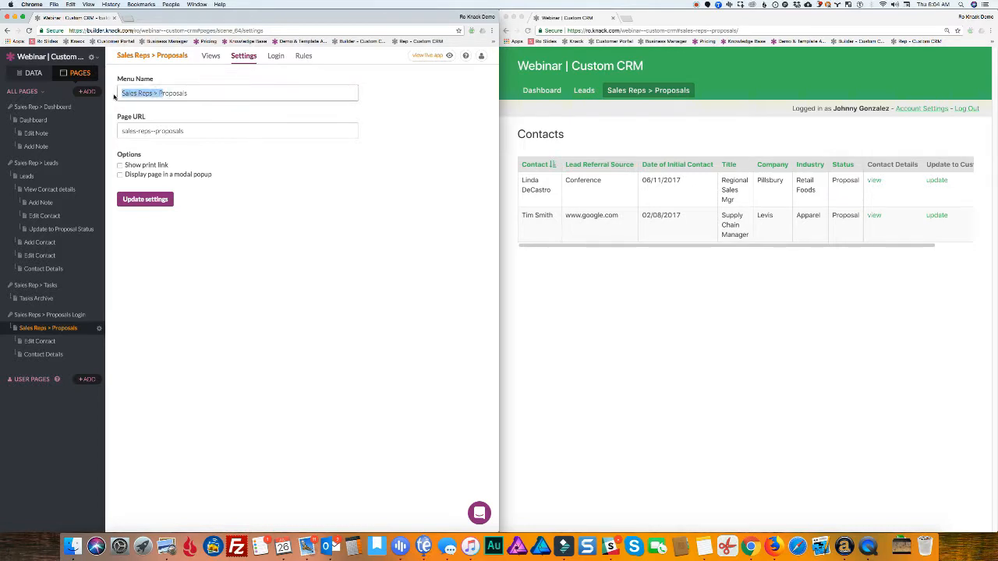
pyautogui.press('BackSpace')
pyautogui.click(144, 201)
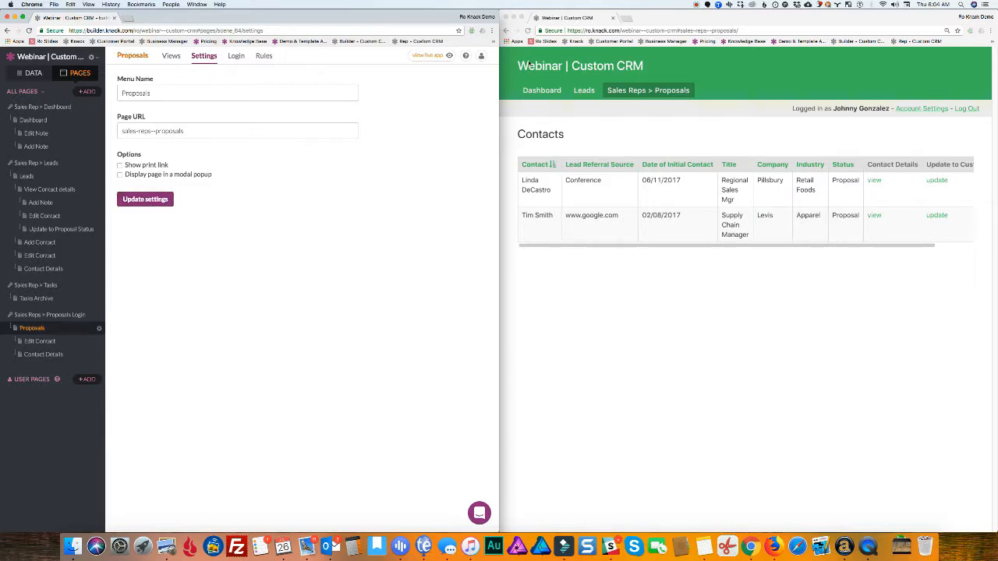
pyautogui.click(527, 30)
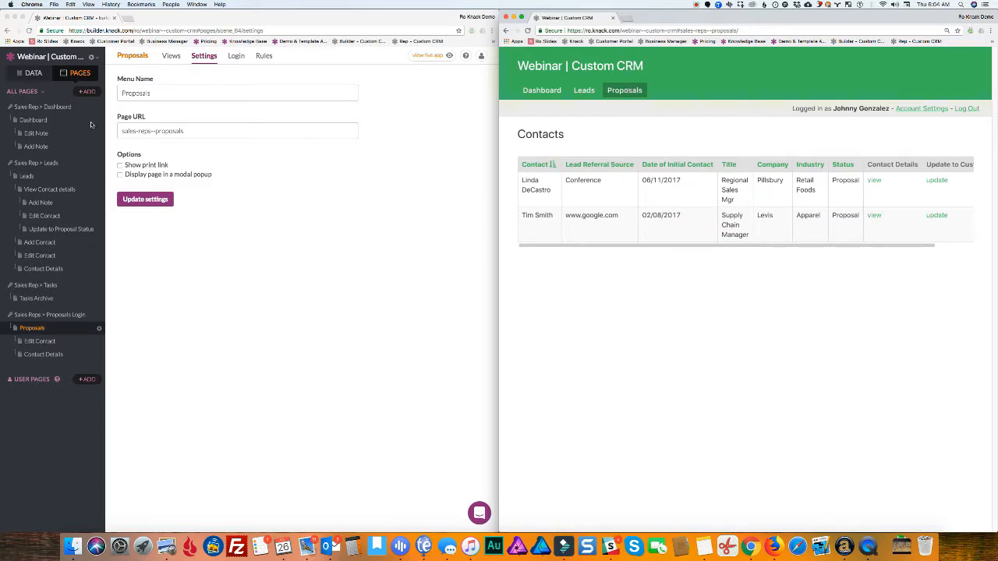
# Start a new login-protected page that only the Sales Reps role can access
pyautogui.click(88, 93)
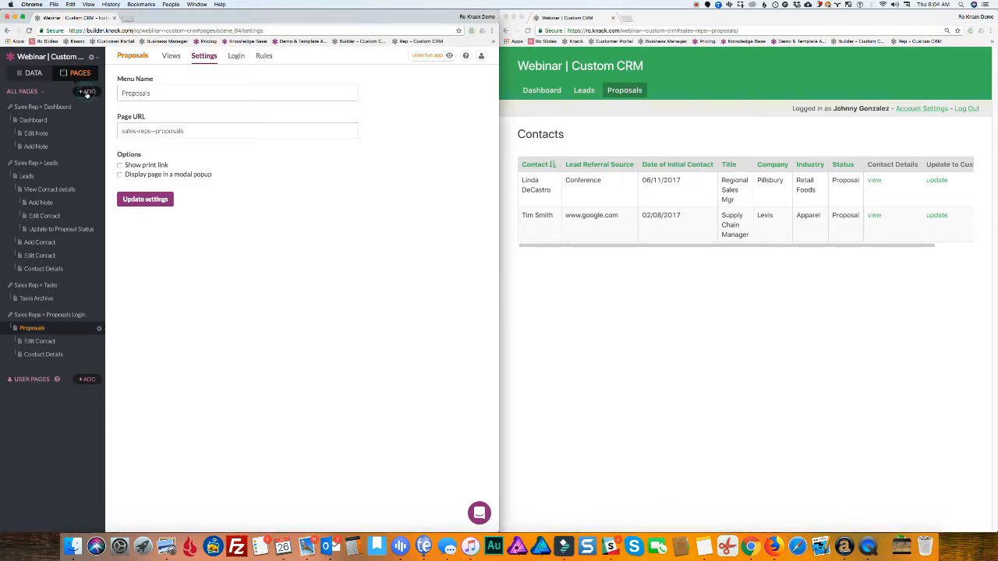
pyautogui.click(88, 93)
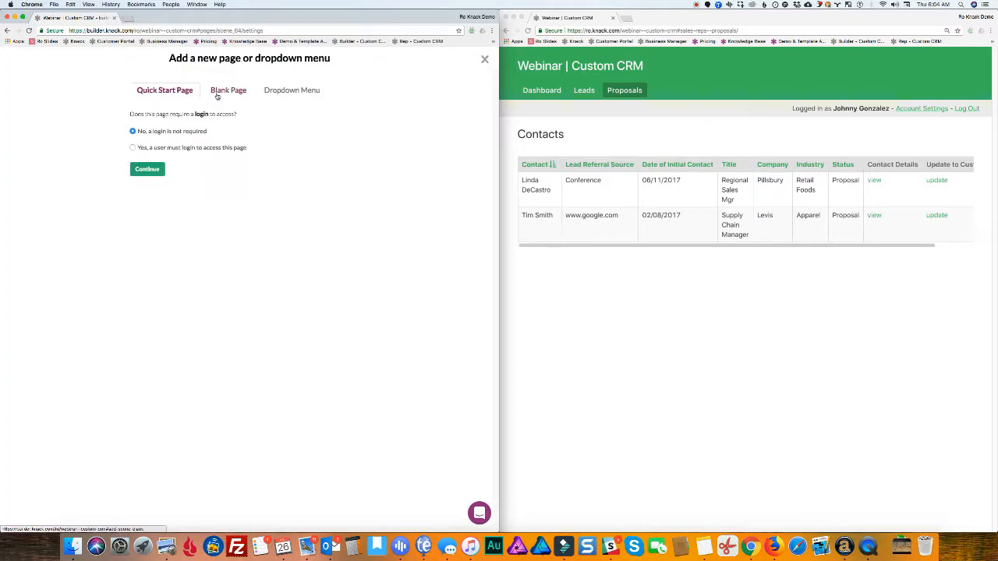
pyautogui.click(133, 148)
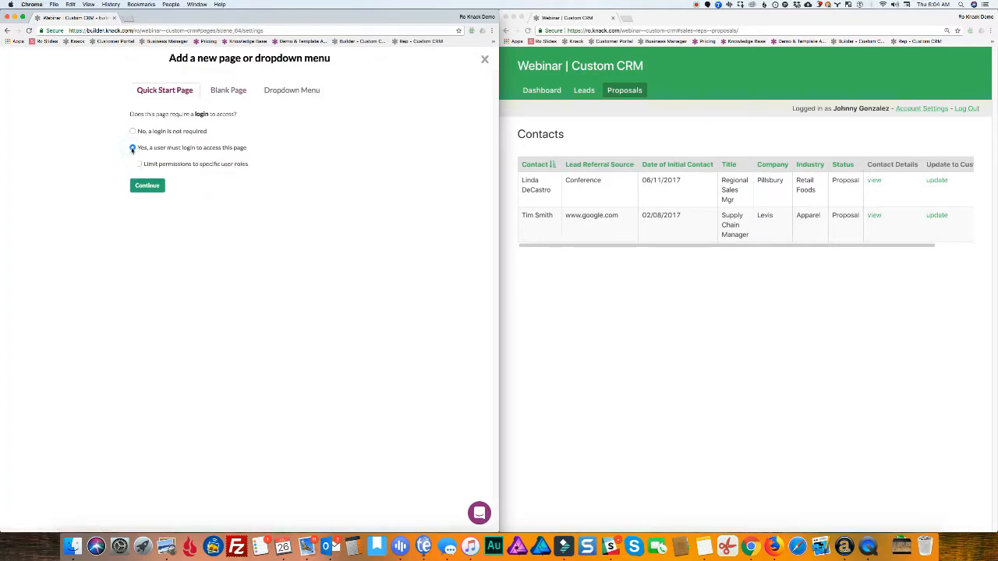
pyautogui.click(139, 164)
pyautogui.click(144, 180)
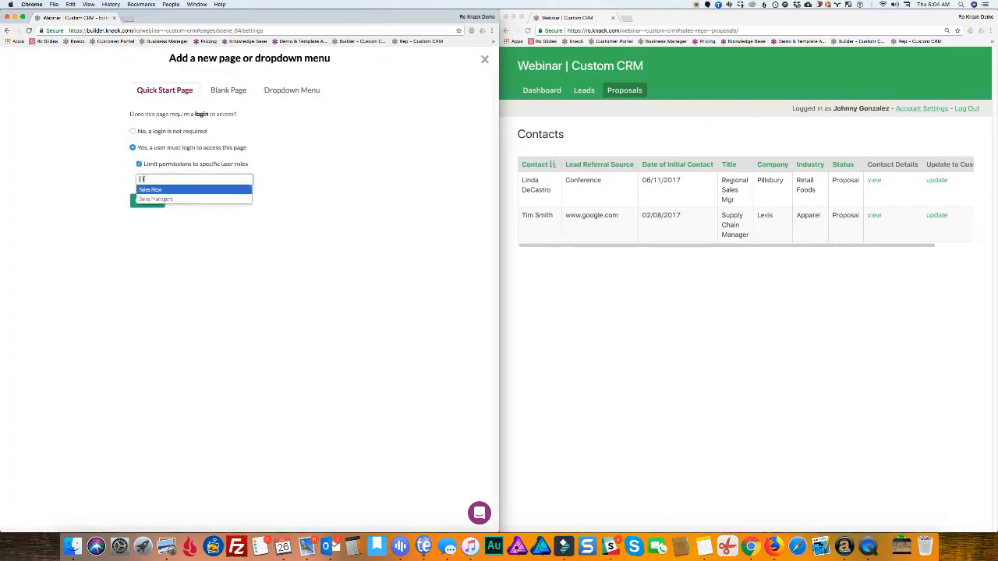
pyautogui.click(148, 191)
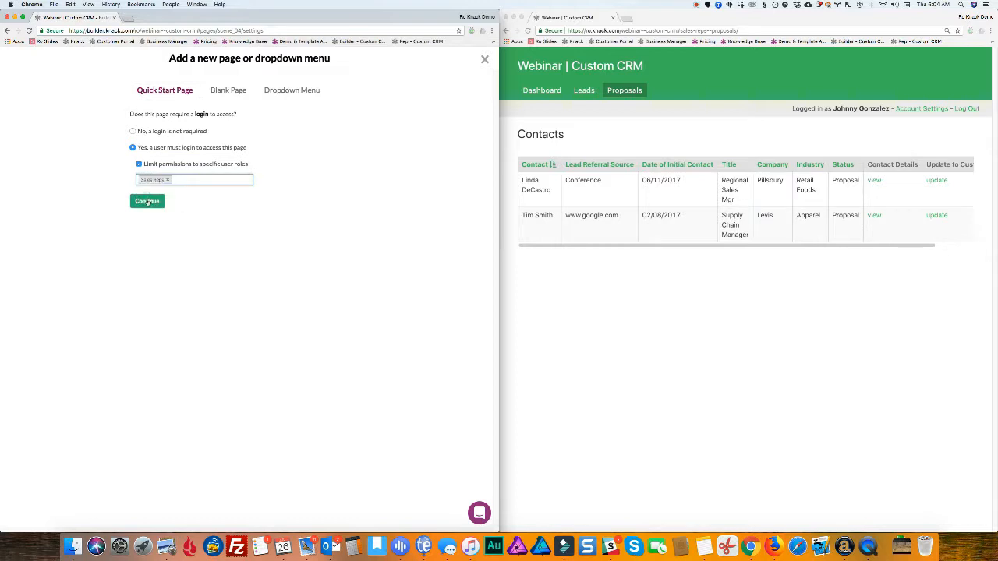
pyautogui.click(148, 202)
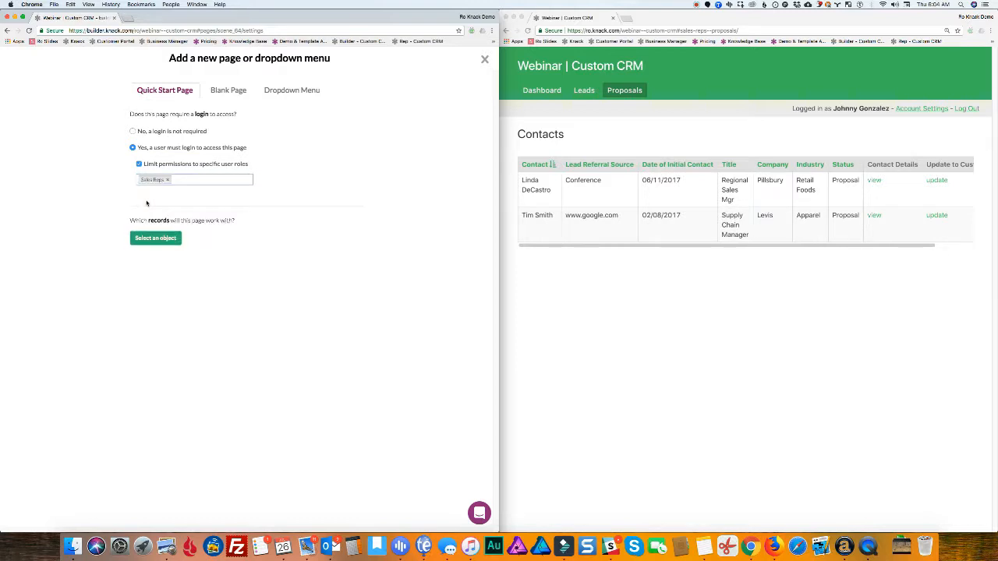
# Have the page list Contacts connected to the logged-in Sales Rep, with no add menu, named 'Customers/Won'
pyautogui.click(171, 242)
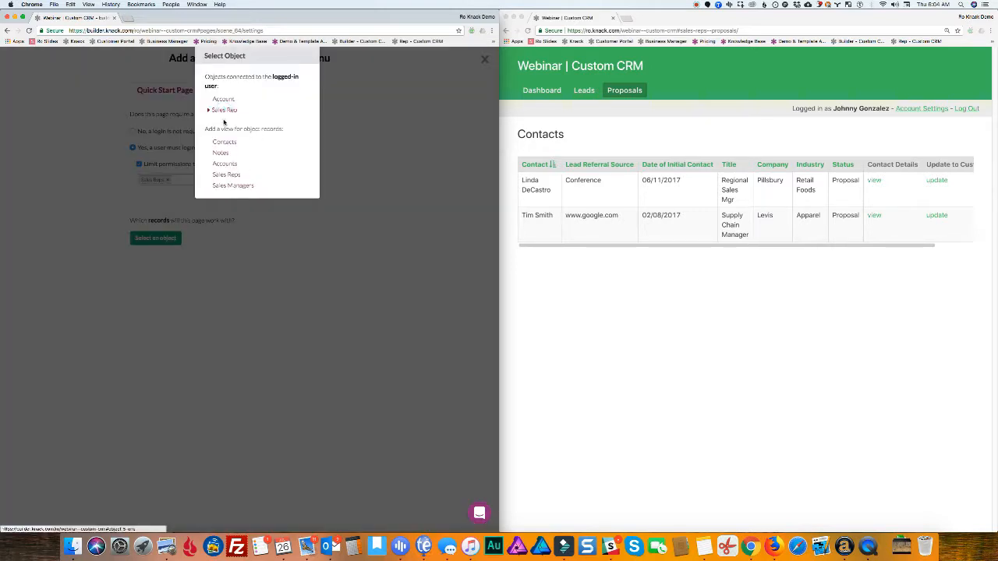
pyautogui.click(224, 110)
pyautogui.click(148, 238)
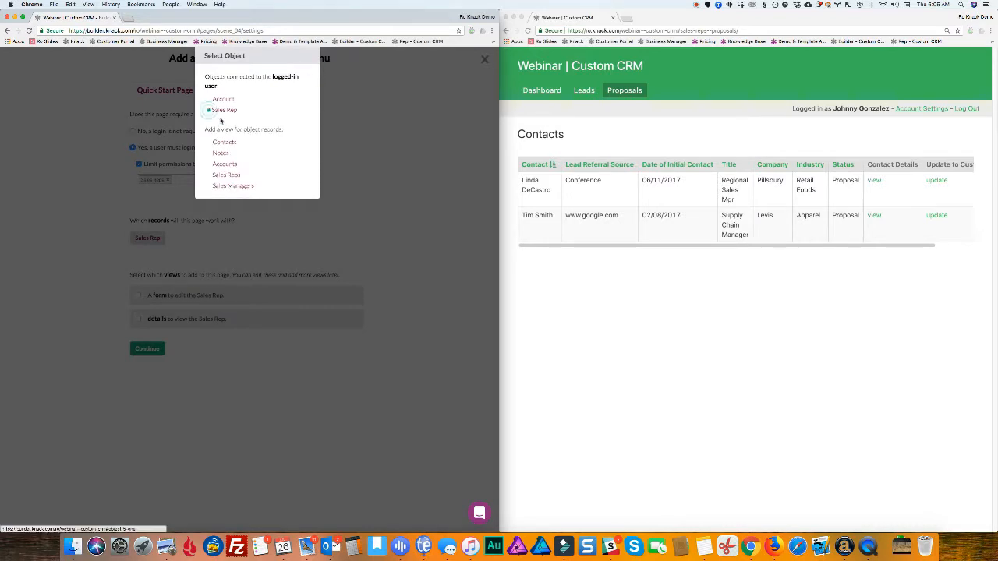
pyautogui.click(208, 110)
pyautogui.click(225, 134)
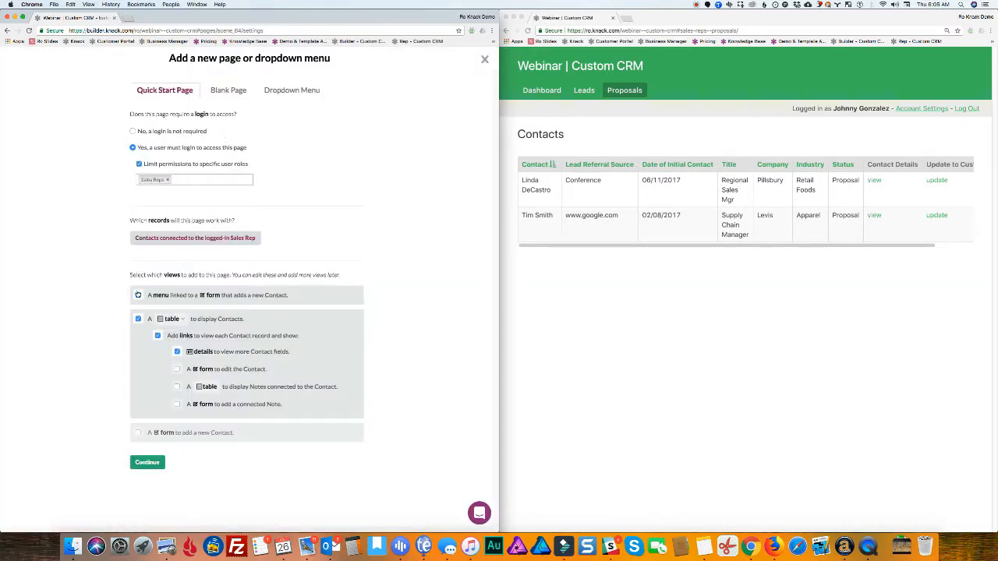
pyautogui.click(138, 295)
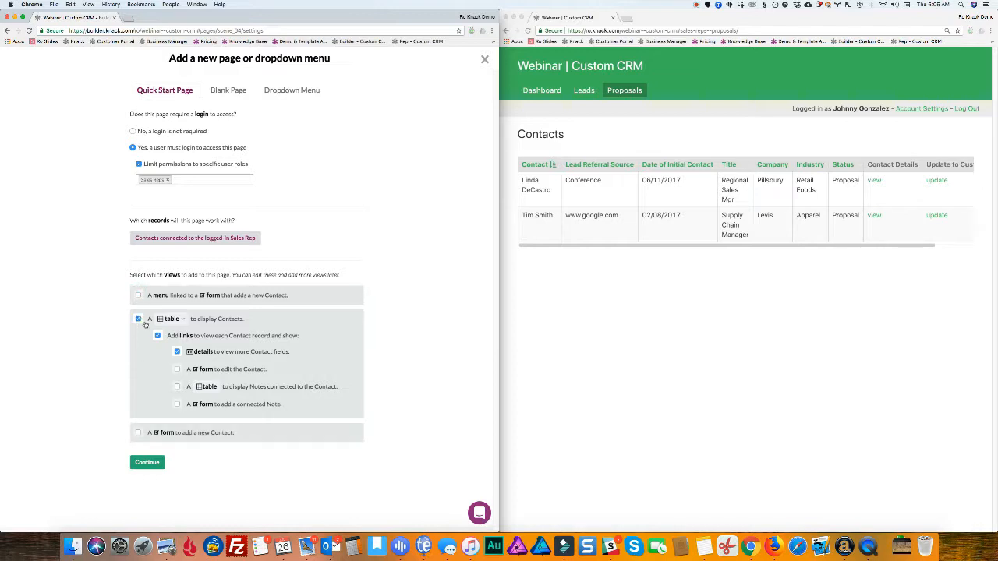
pyautogui.click(147, 462)
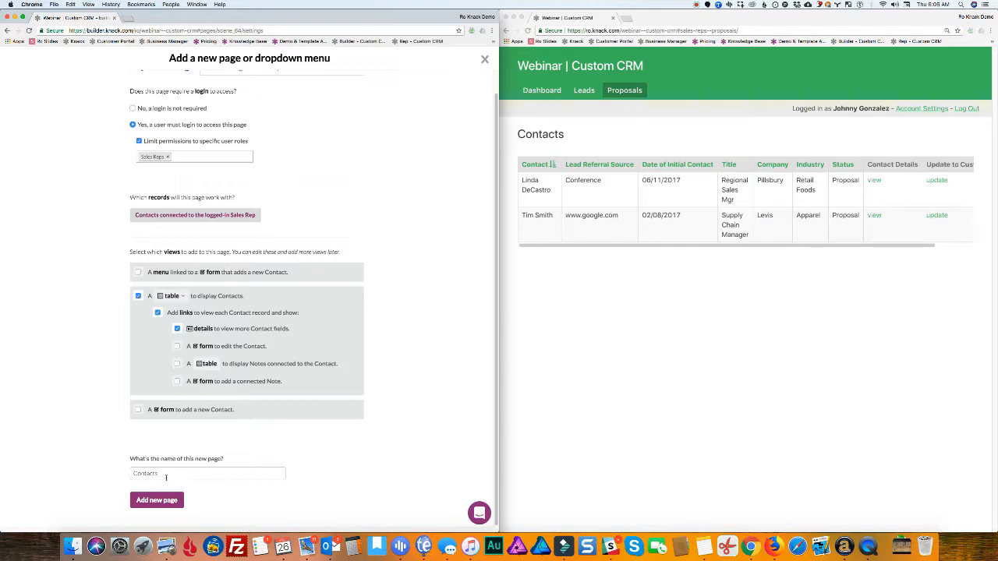
pyautogui.moveTo(160, 473); pyautogui.dragTo(116, 471)
pyautogui.write('Cu')
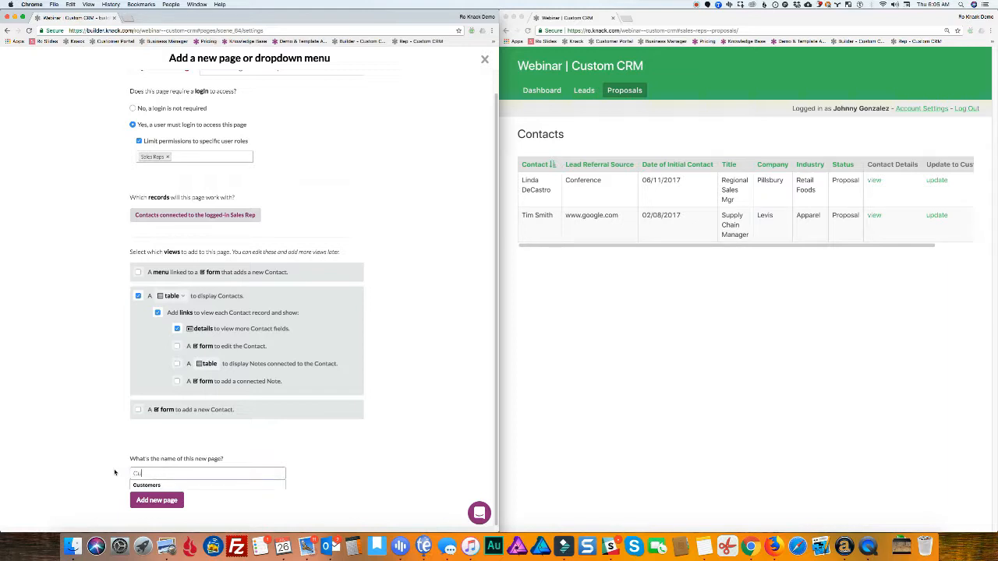
pyautogui.write('stomers/Won')
pyautogui.click(156, 500)
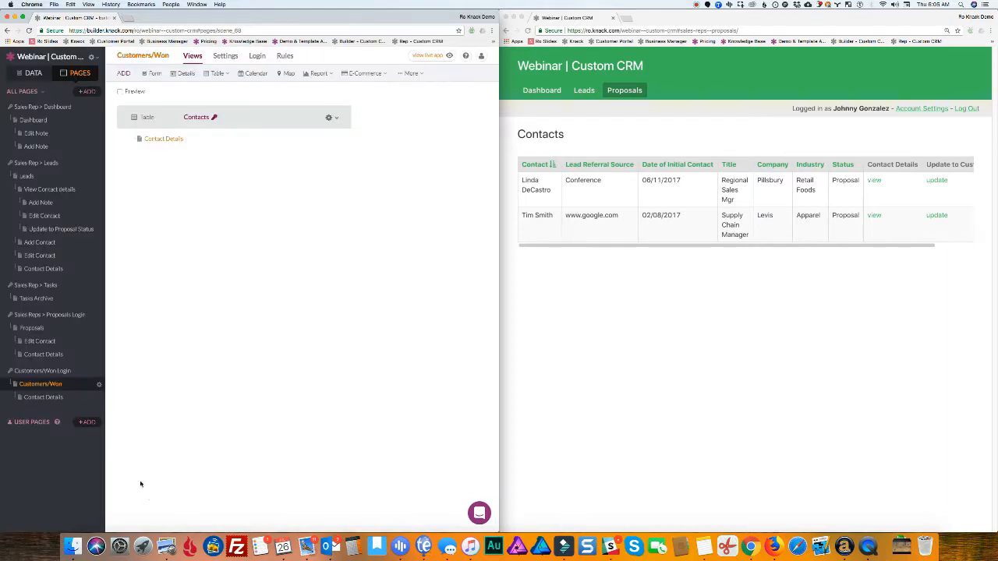
# Add a data source filter 'Status is Customer/Won' to the Customers/Won Contacts table and save
pyautogui.click(258, 122)
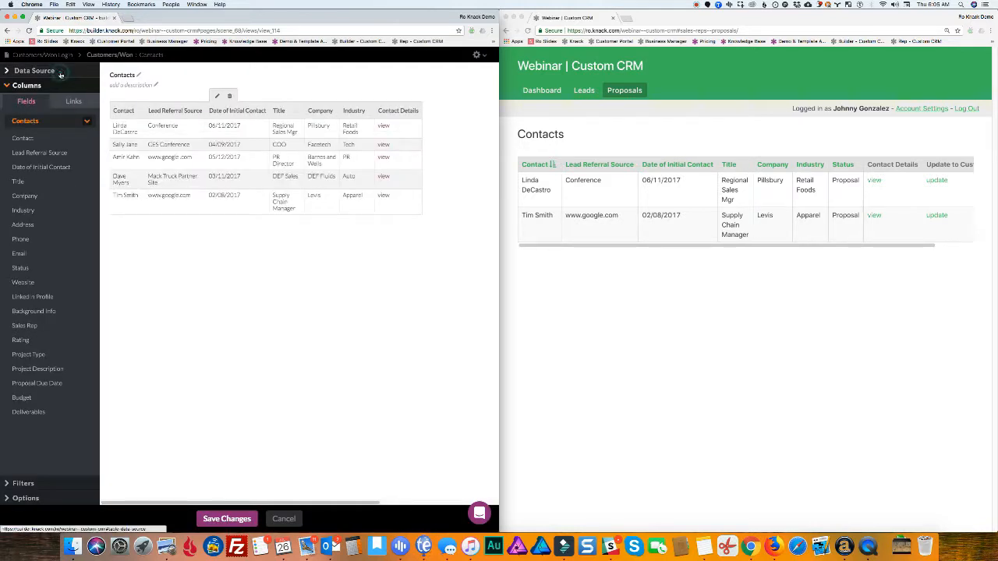
pyautogui.click(61, 74)
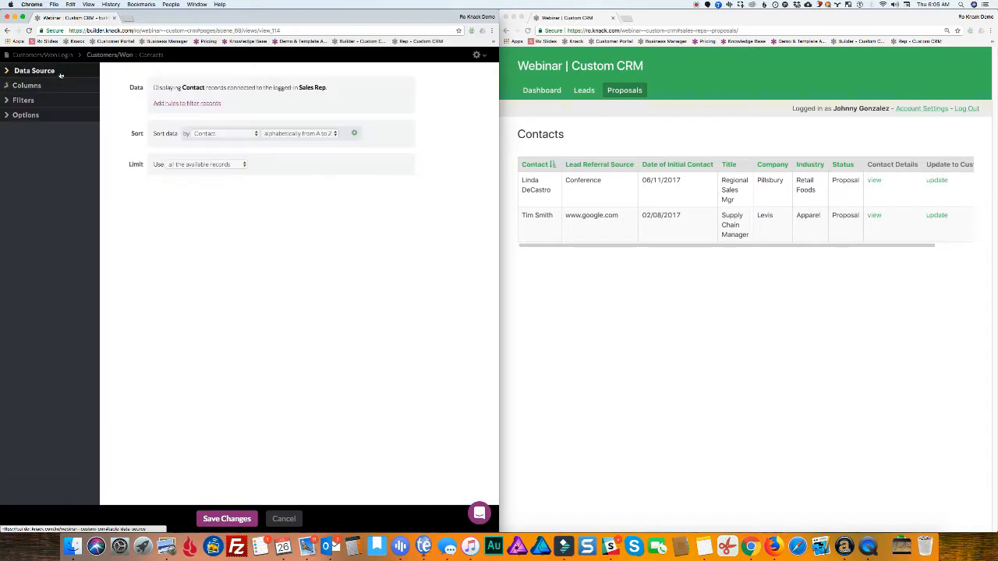
pyautogui.click(187, 104)
pyautogui.click(183, 125)
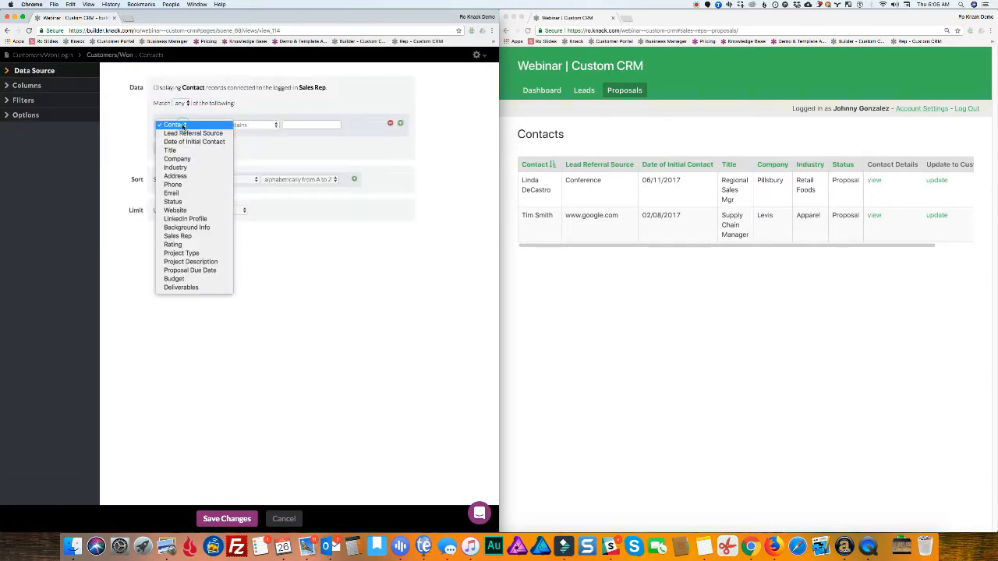
pyautogui.click(187, 202)
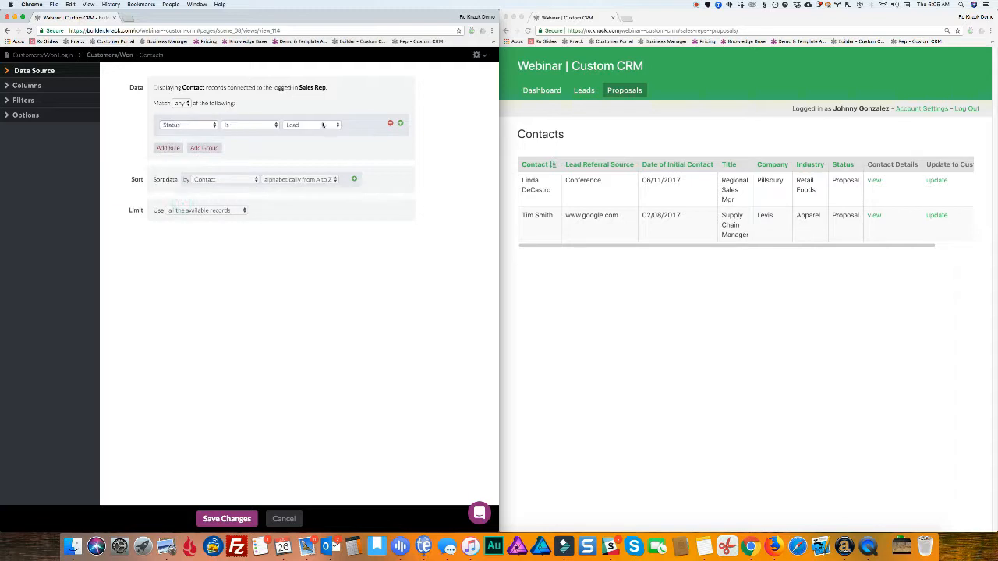
pyautogui.click(323, 125)
pyautogui.click(315, 140)
pyautogui.click(229, 518)
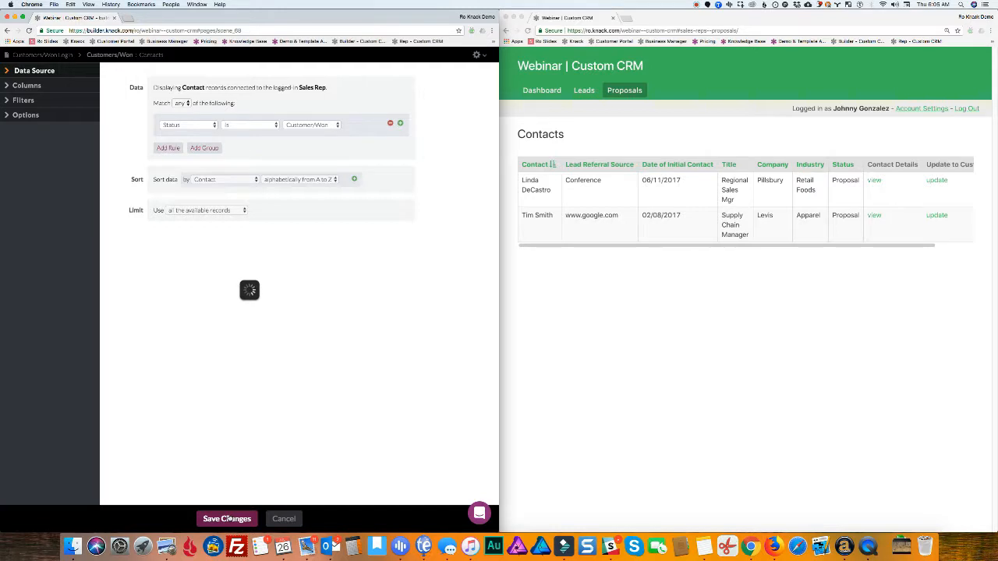
# Reload the live app and view the new Customers/Won page
pyautogui.click(528, 31)
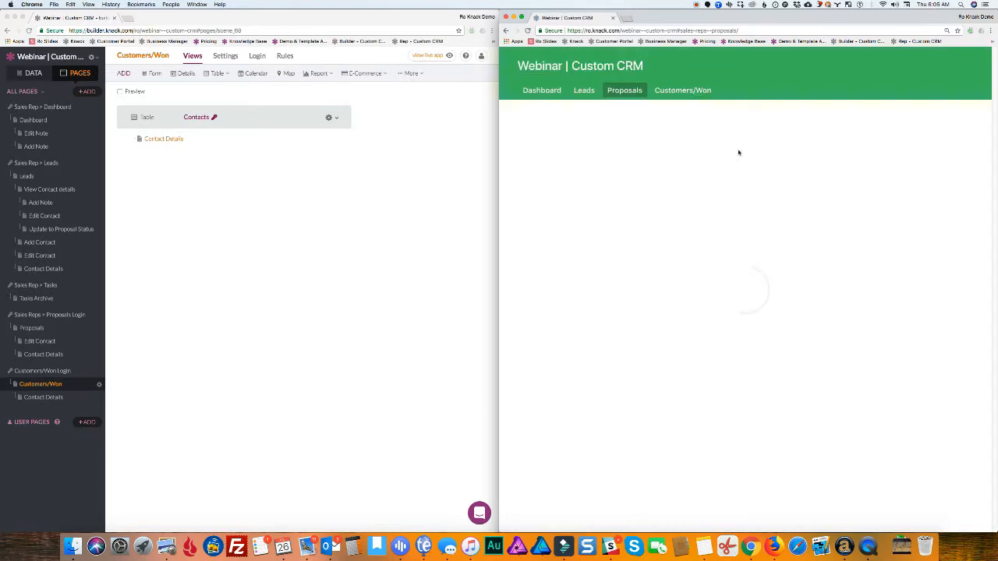
pyautogui.click(673, 91)
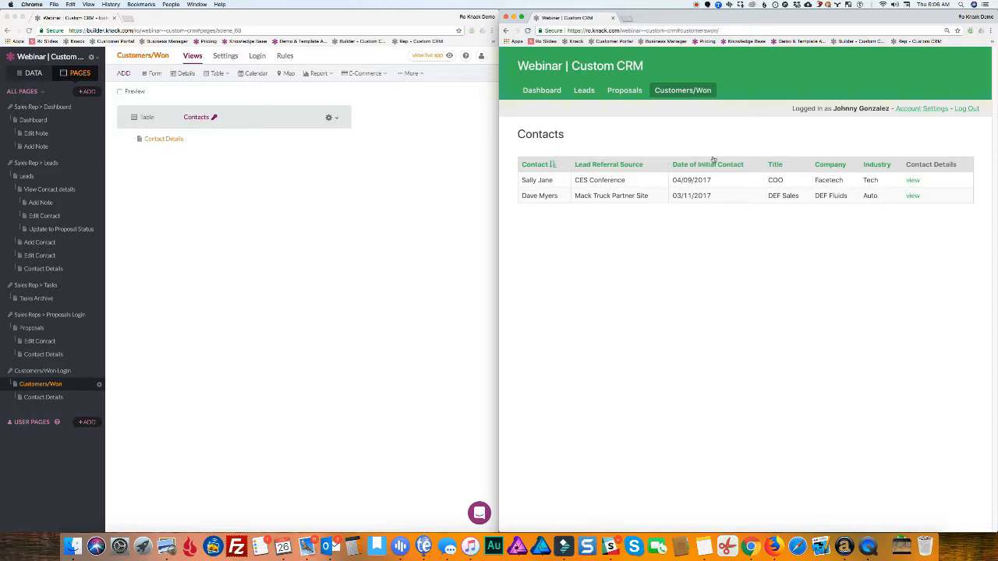
pyautogui.click(251, 117)
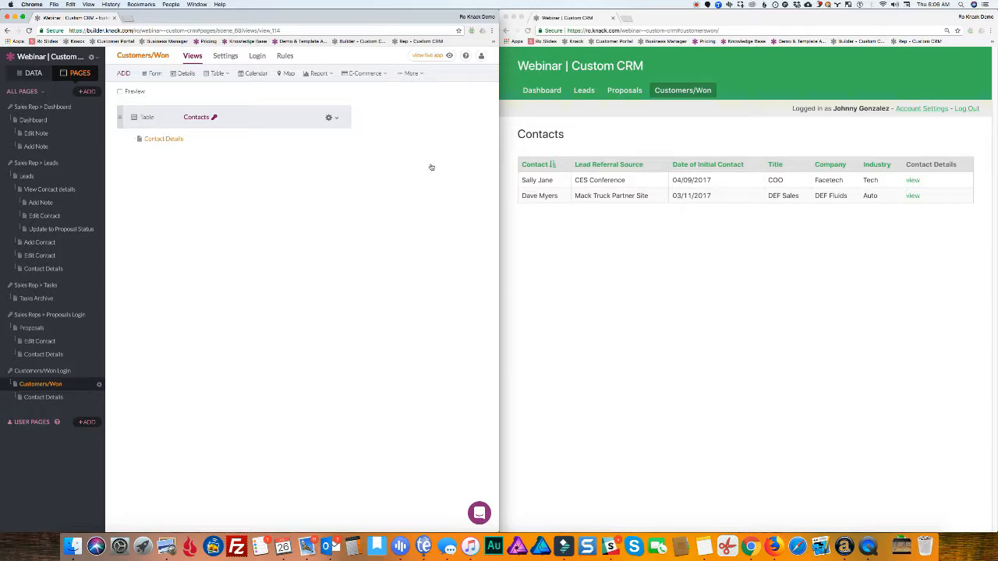
# Add a Status column at the table's right end, save, reload the live app and open Dashboard
pyautogui.click(270, 117)
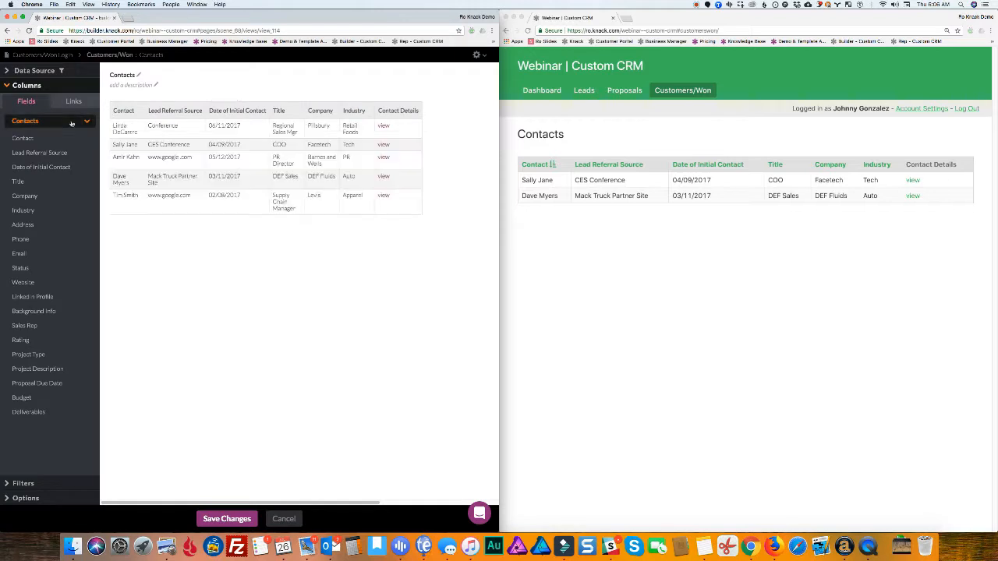
pyautogui.moveTo(20, 269); pyautogui.dragTo(386, 111)
pyautogui.click(236, 520)
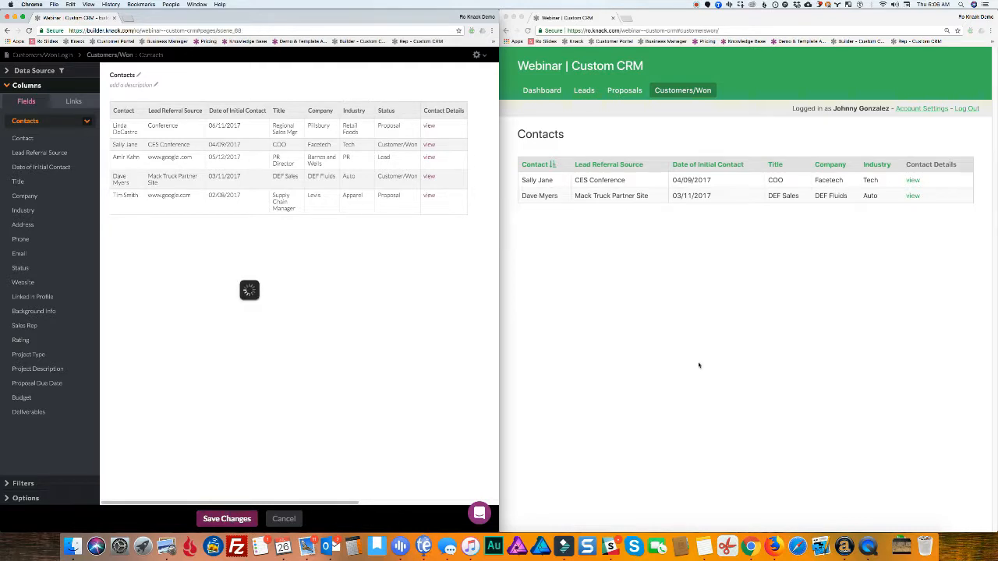
pyautogui.click(529, 32)
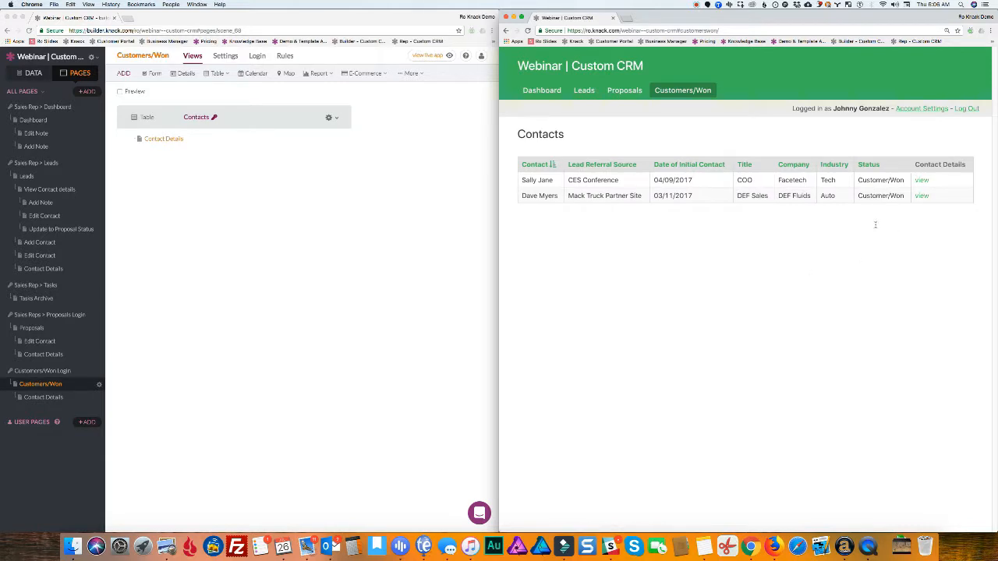
pyautogui.click(543, 91)
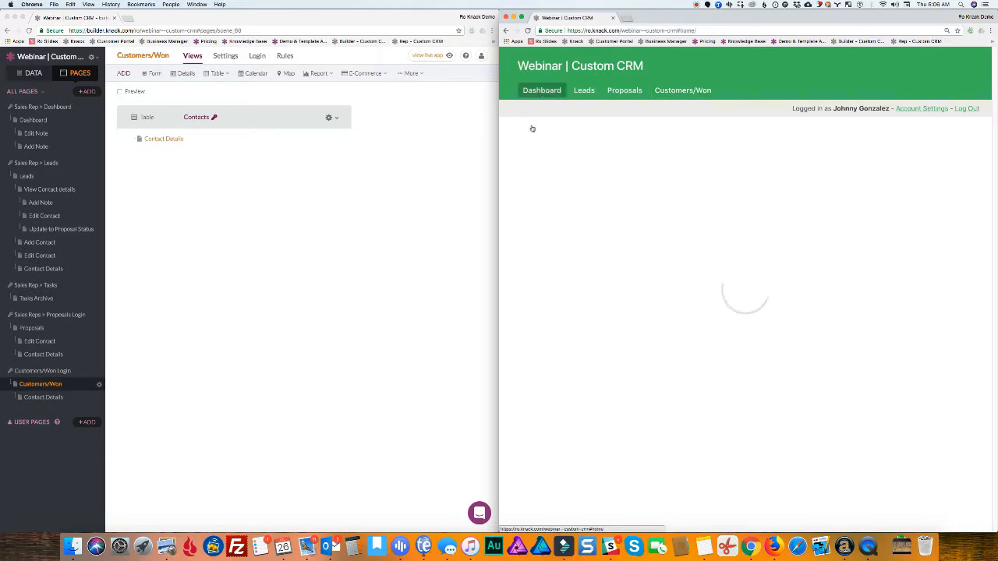